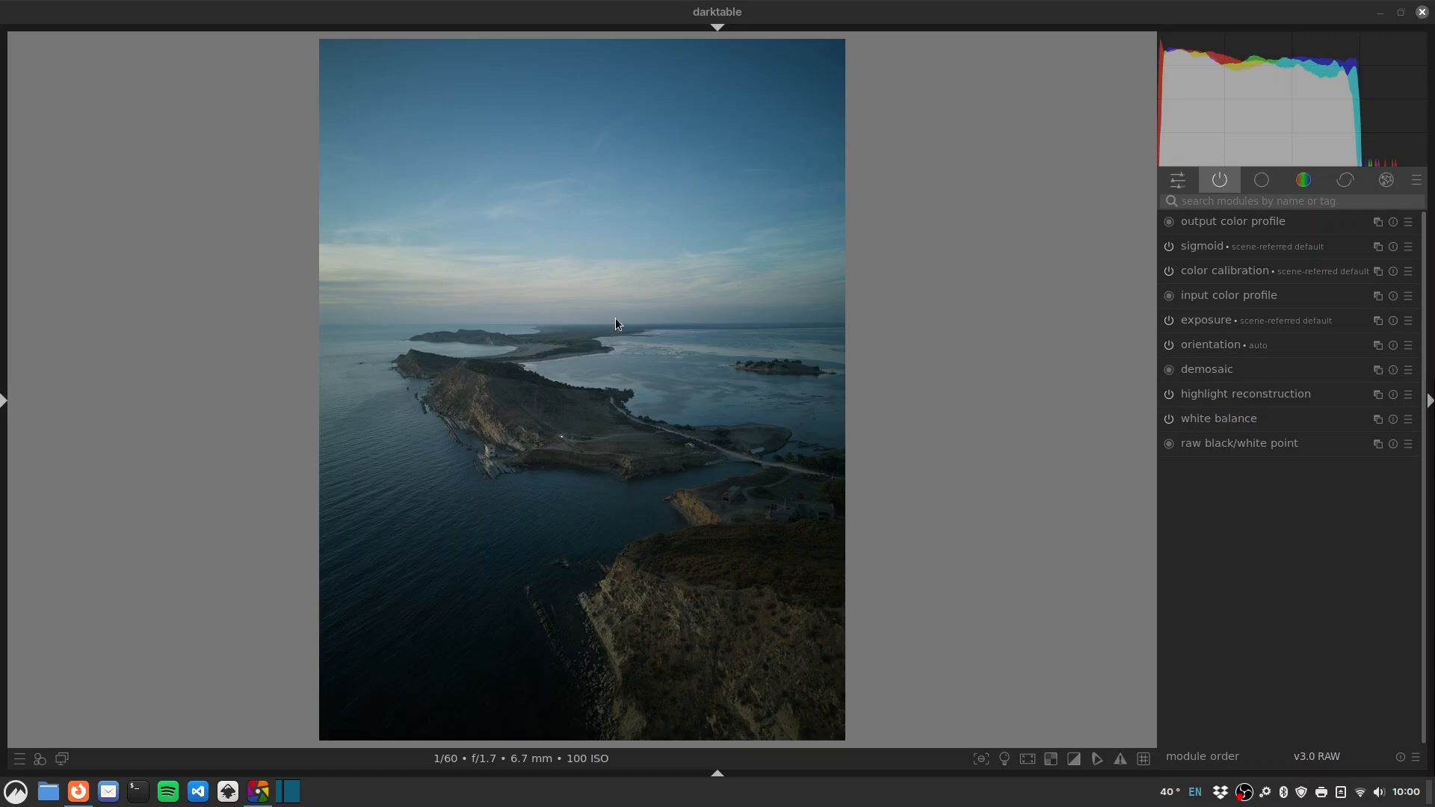
Search the modules for "lens correction" and enable lens correction on the photo, toggling it off and on to compare
left_click(1189, 202)
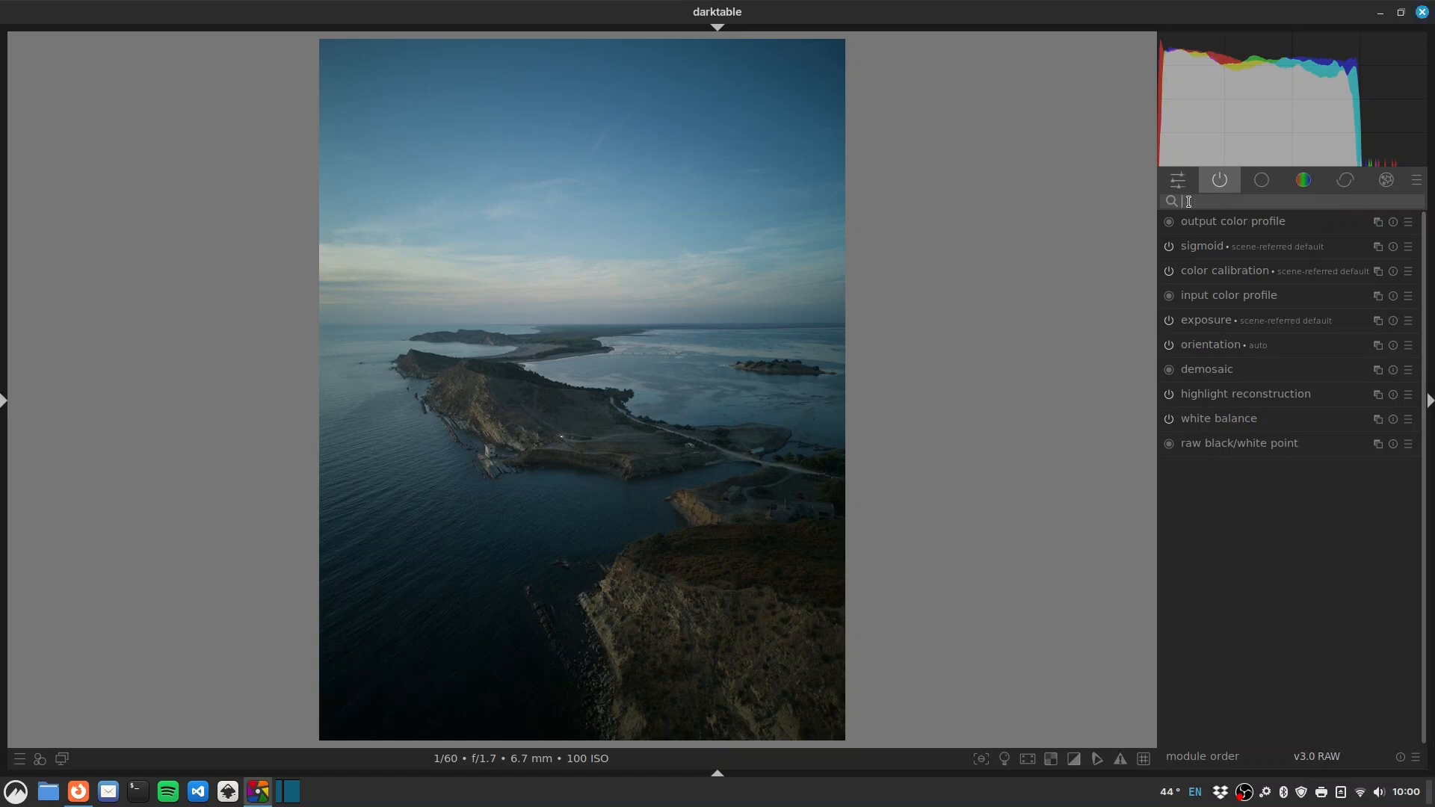
type("lens cor")
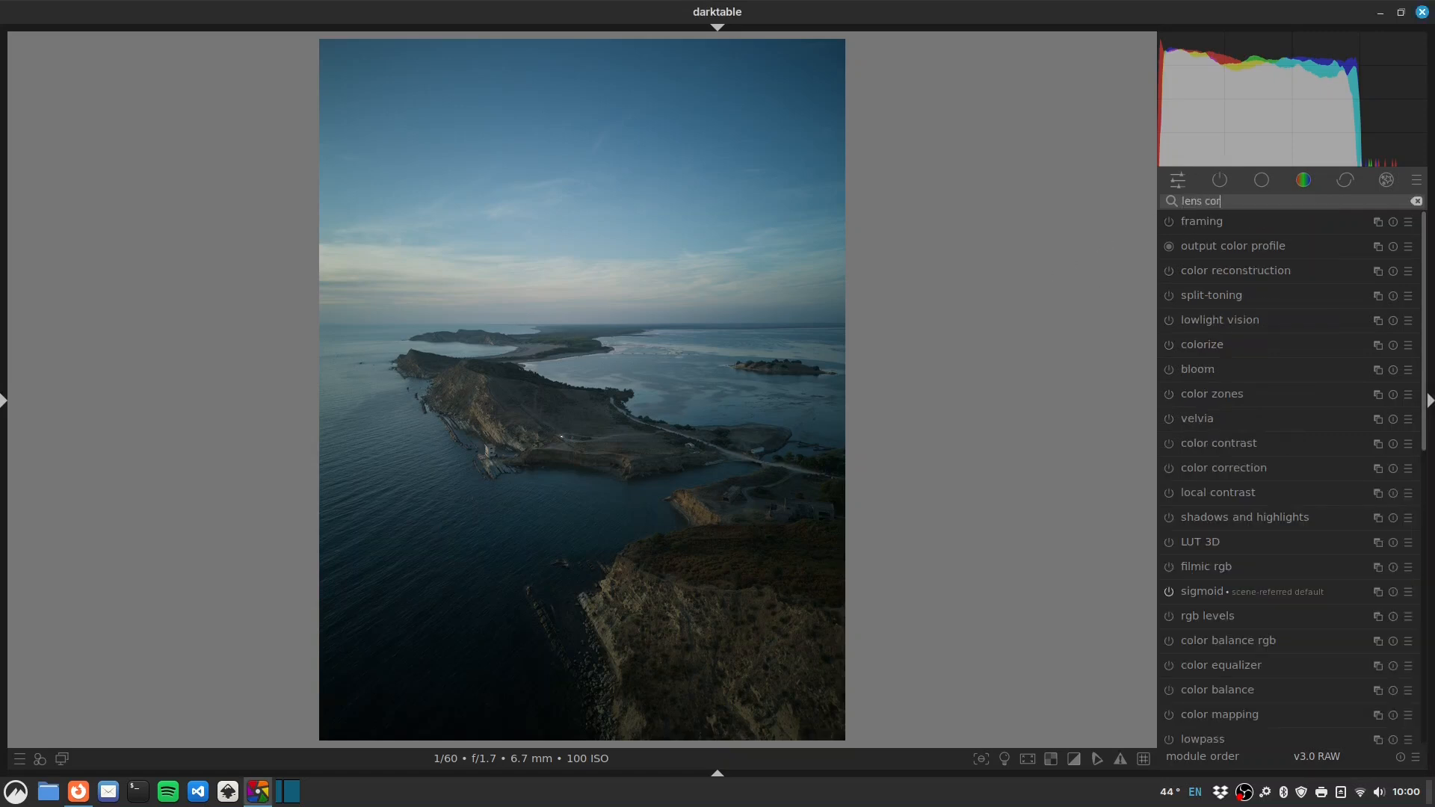
type("rection")
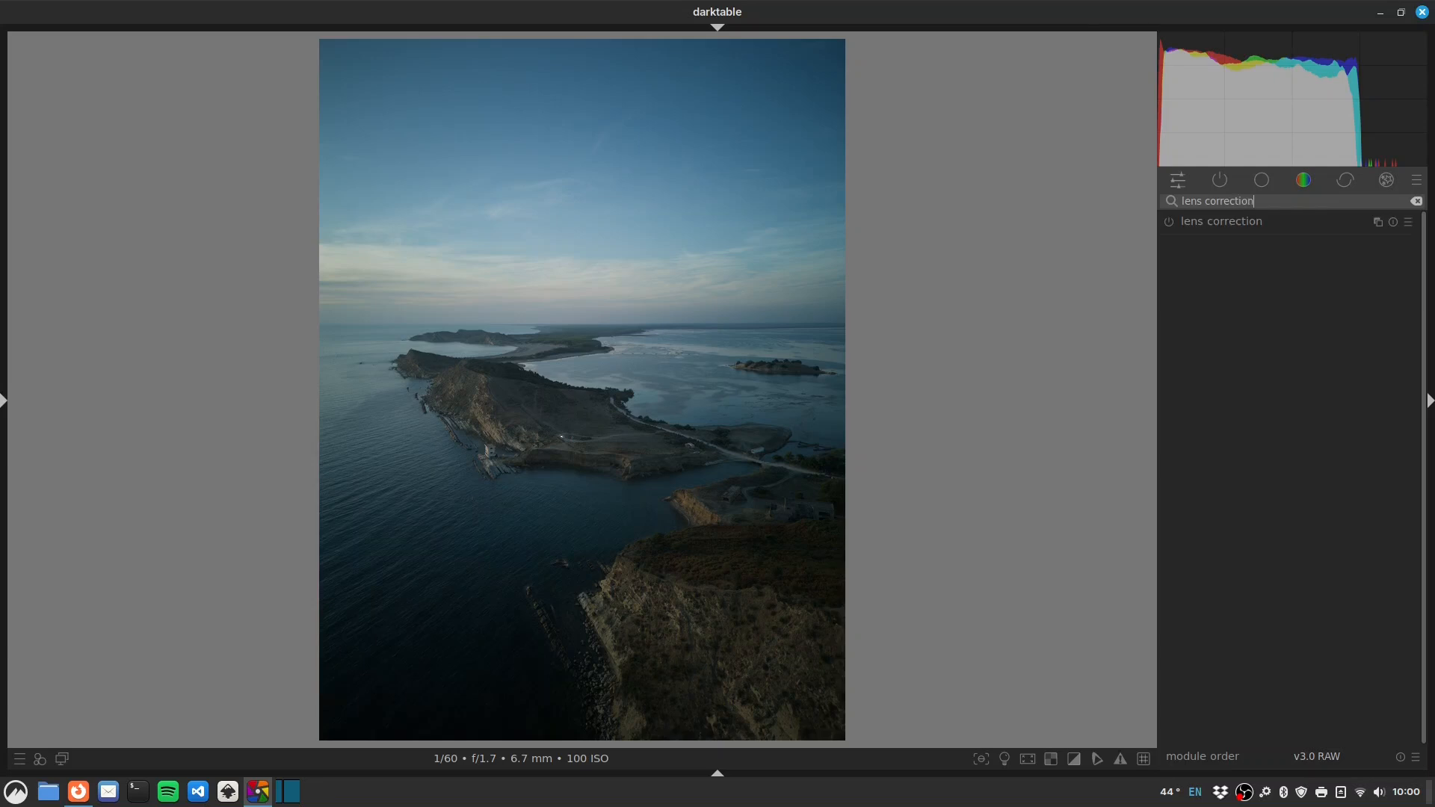
left_click(1169, 222)
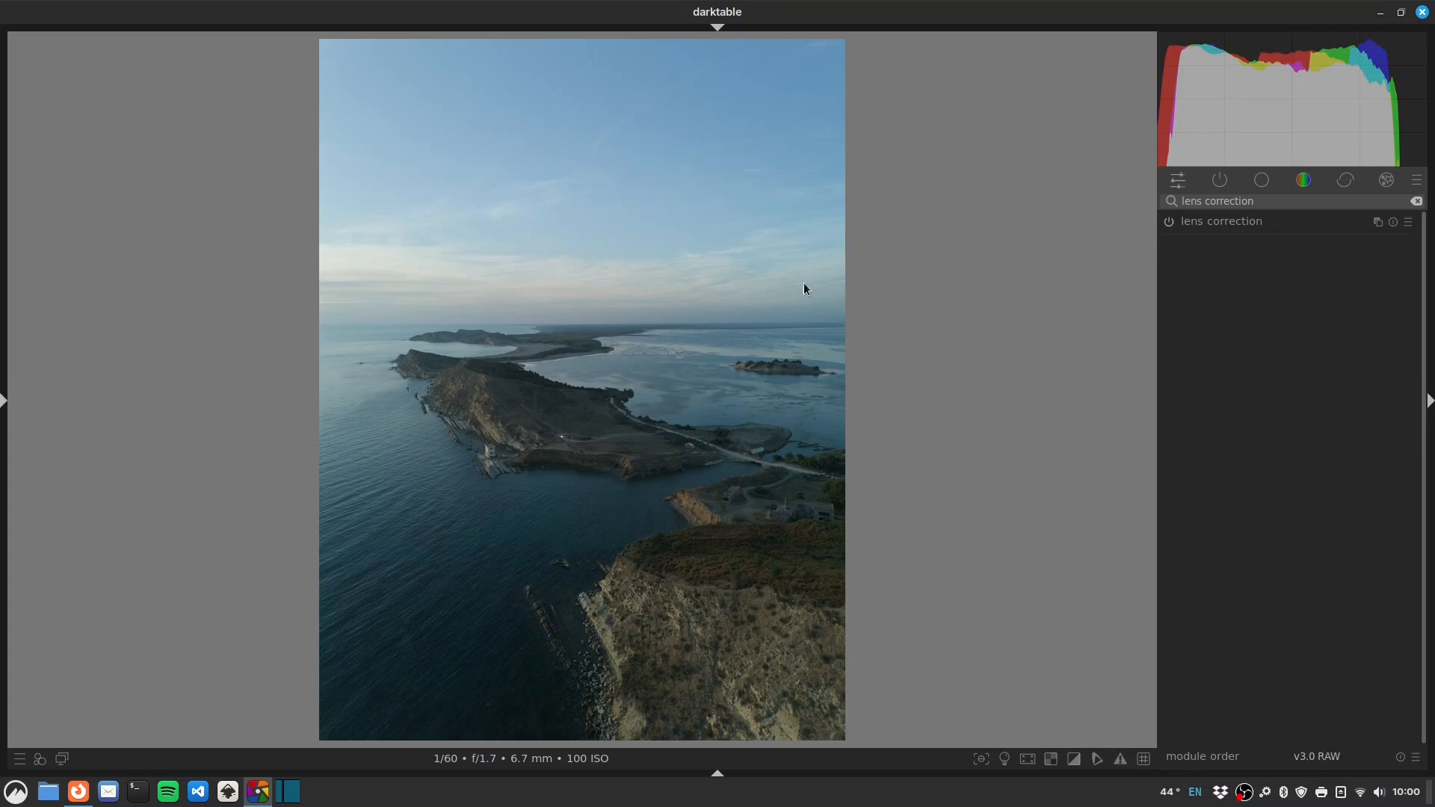
left_click(1168, 222)
left_click(1169, 223)
Replace the module search with "denoise" and enable denoise (profiled) on the photo
double_click(1261, 203)
type("==")
key("BackSpace")
key("BackSpace")
key("BackSpace")
key("BackSpace")
key("BackSpace")
key("BackSpace")
key("BackSpace")
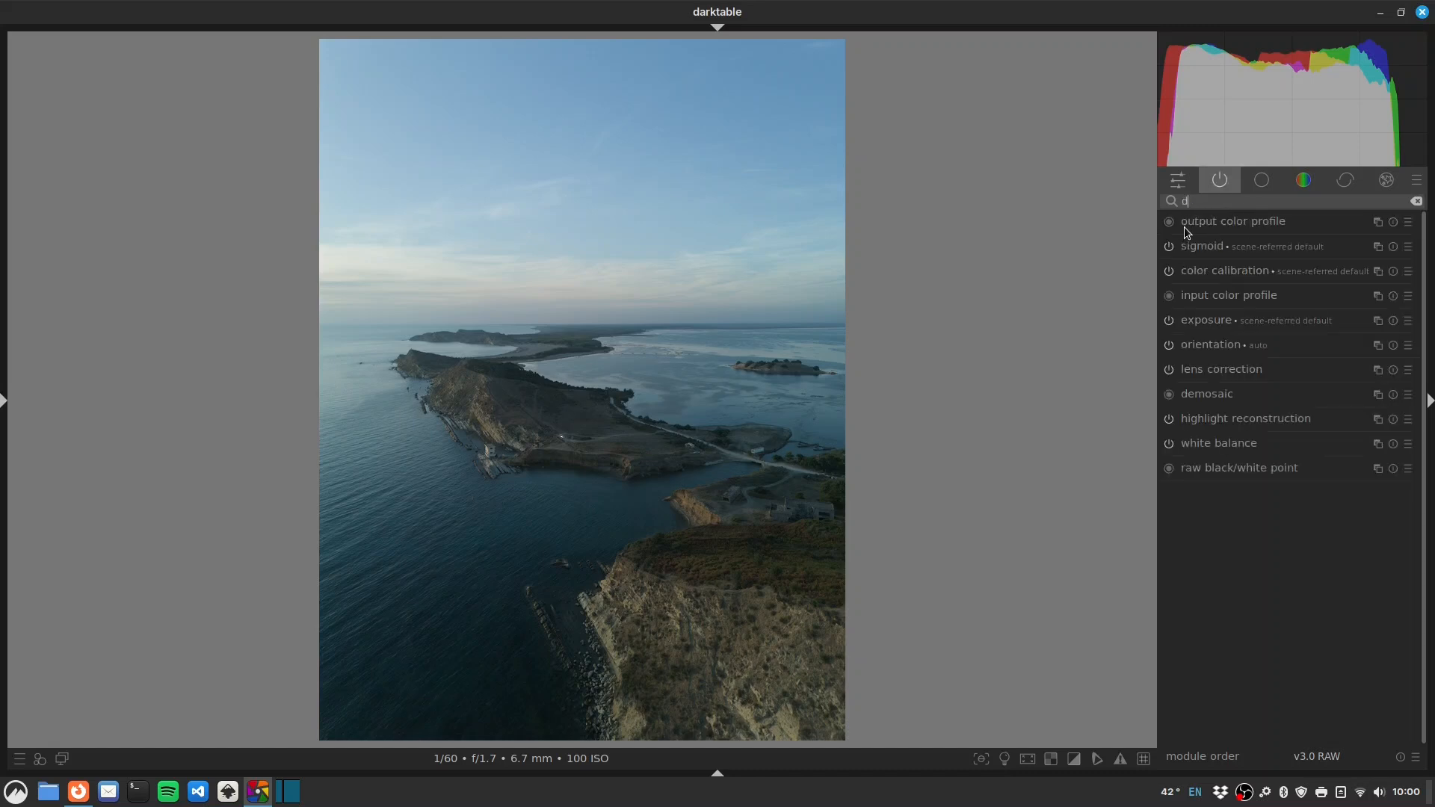
type("denoise")
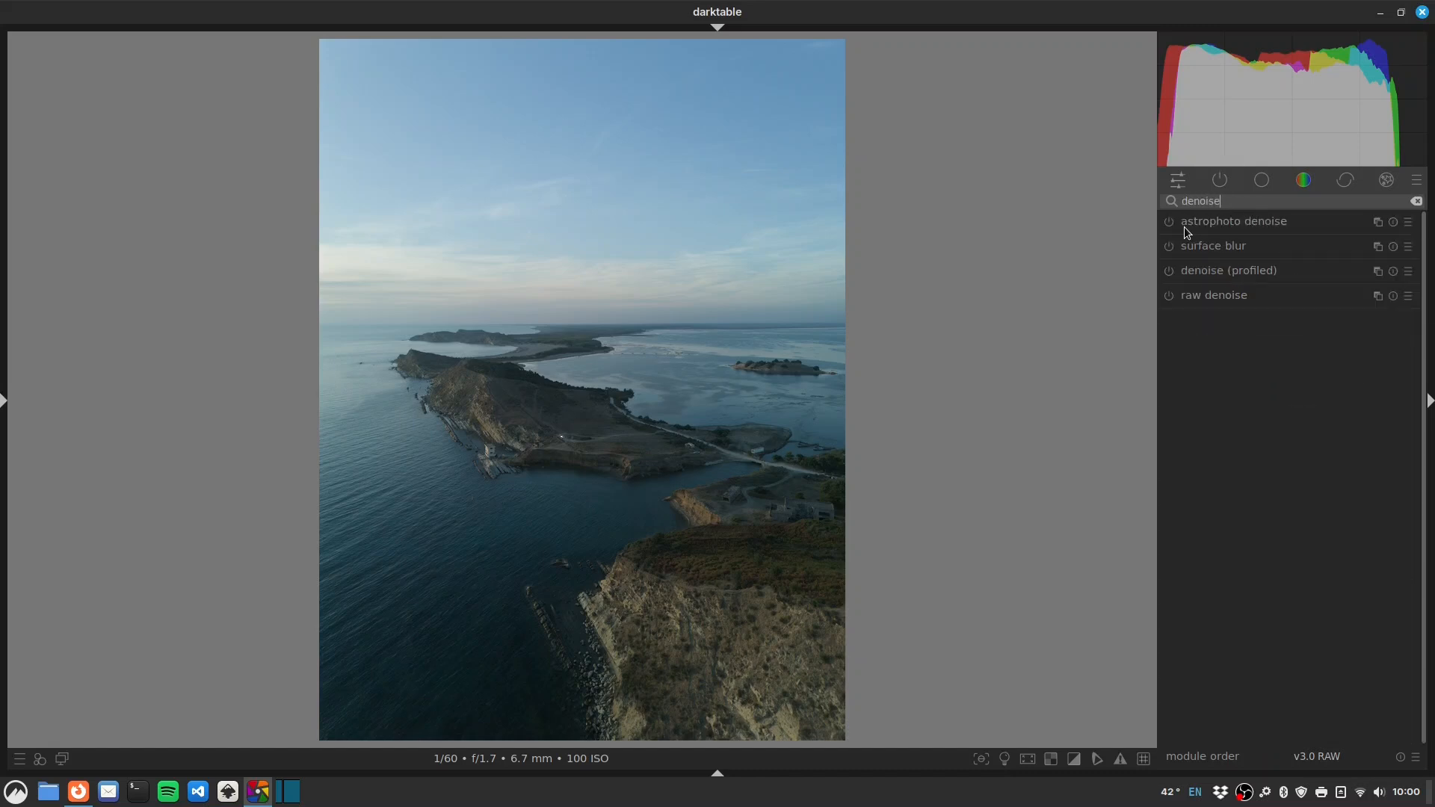
left_click(1167, 271)
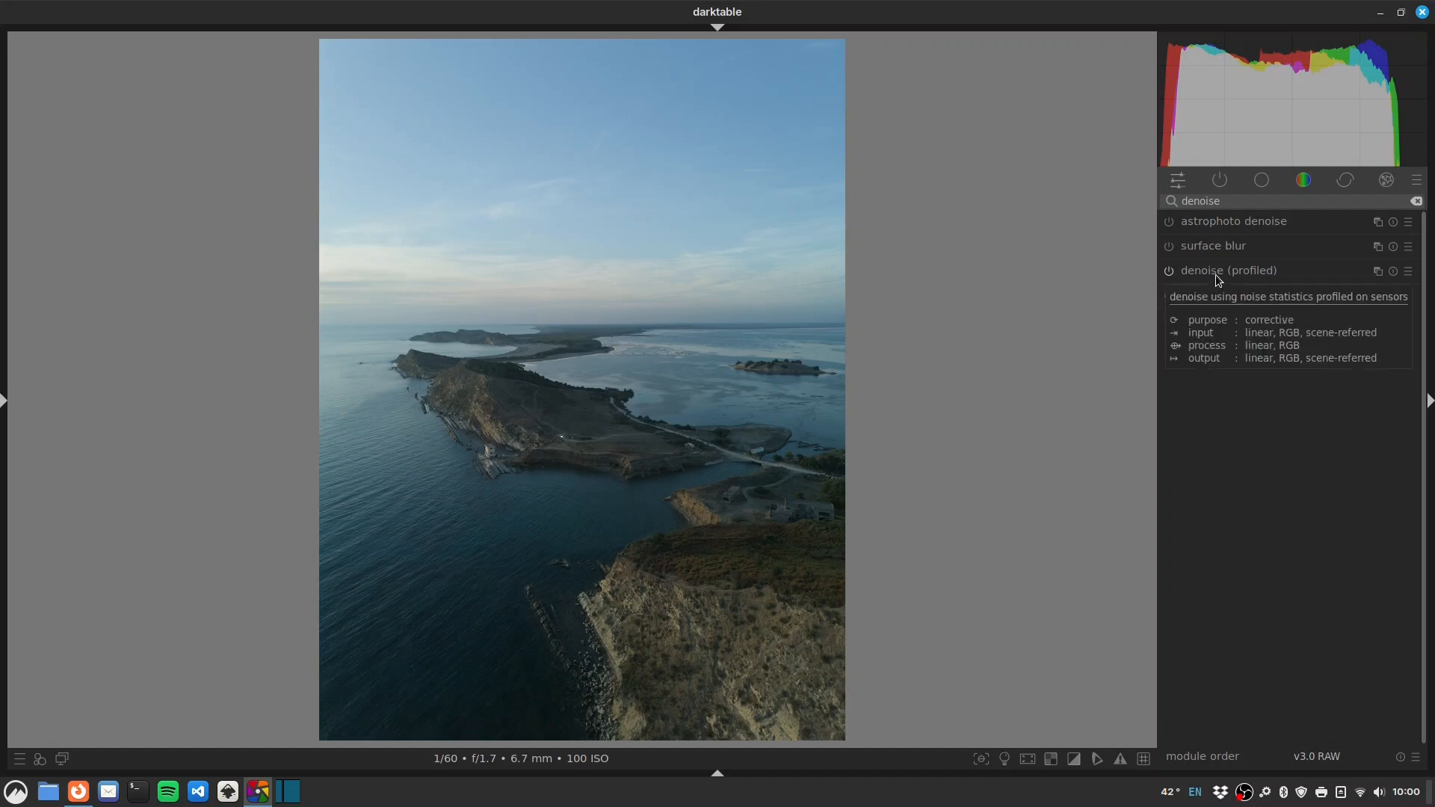
Show the active modules and raise the exposure to +1.375 EV in the exposure module
left_click(1220, 181)
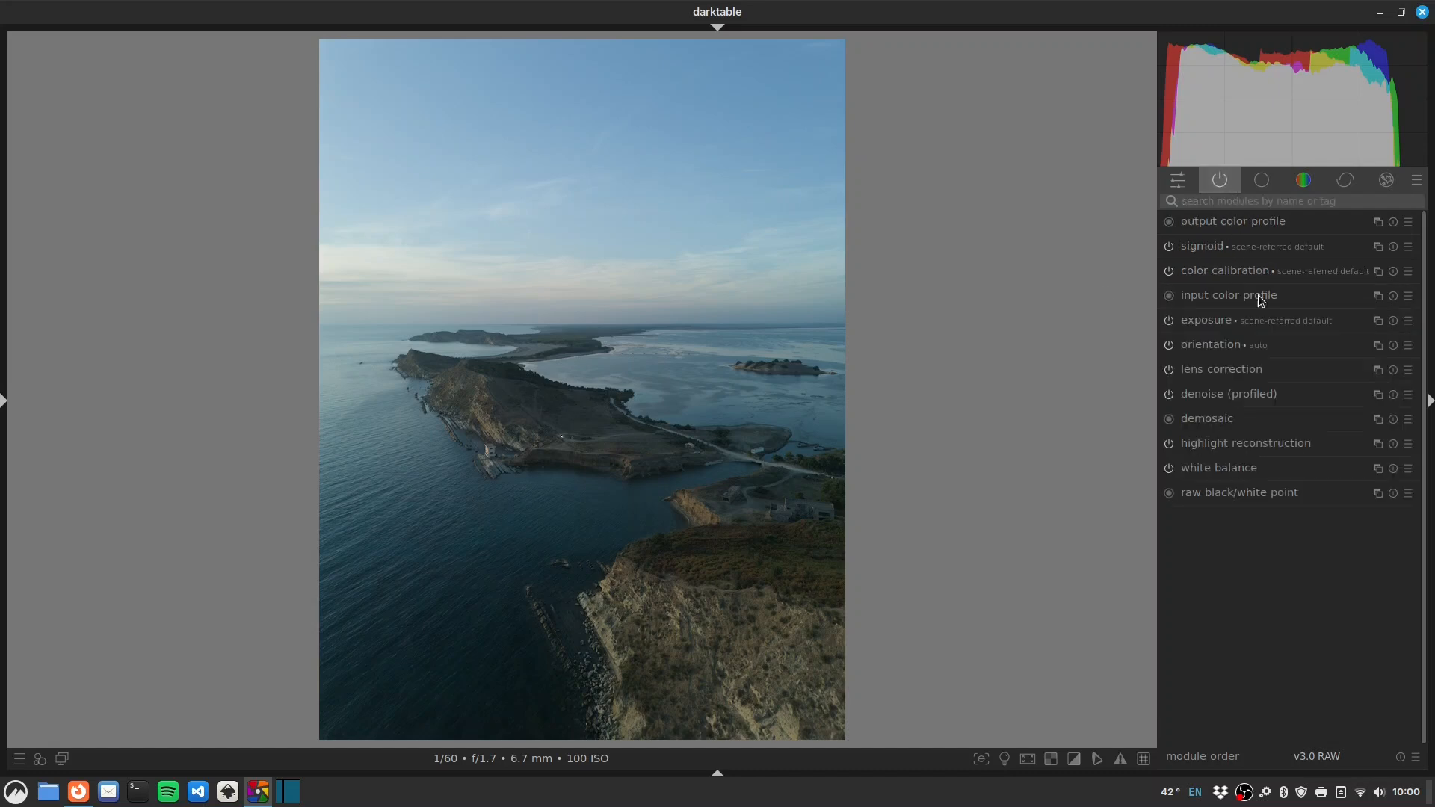
left_click(1204, 320)
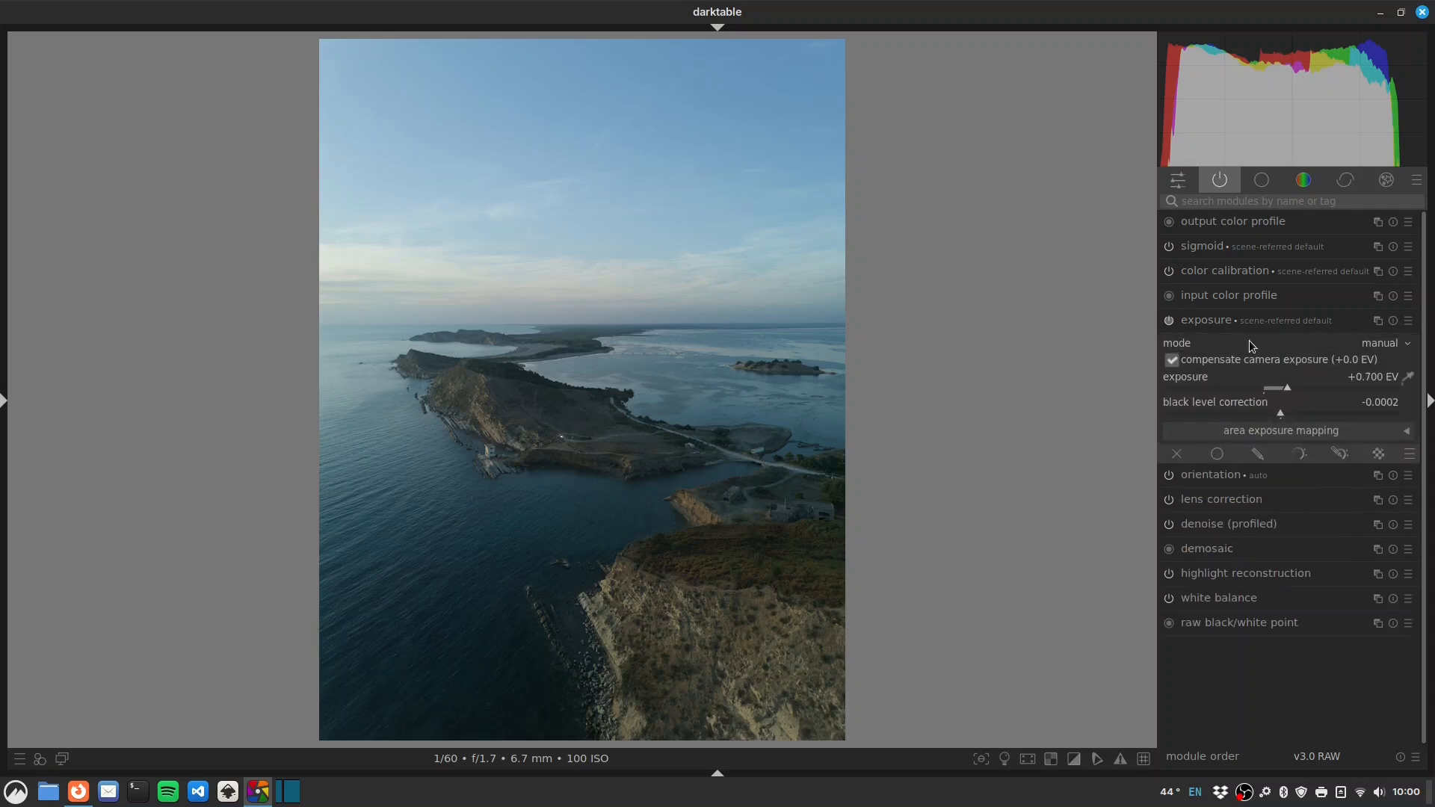
left_click_drag(1290, 387, 1310, 388)
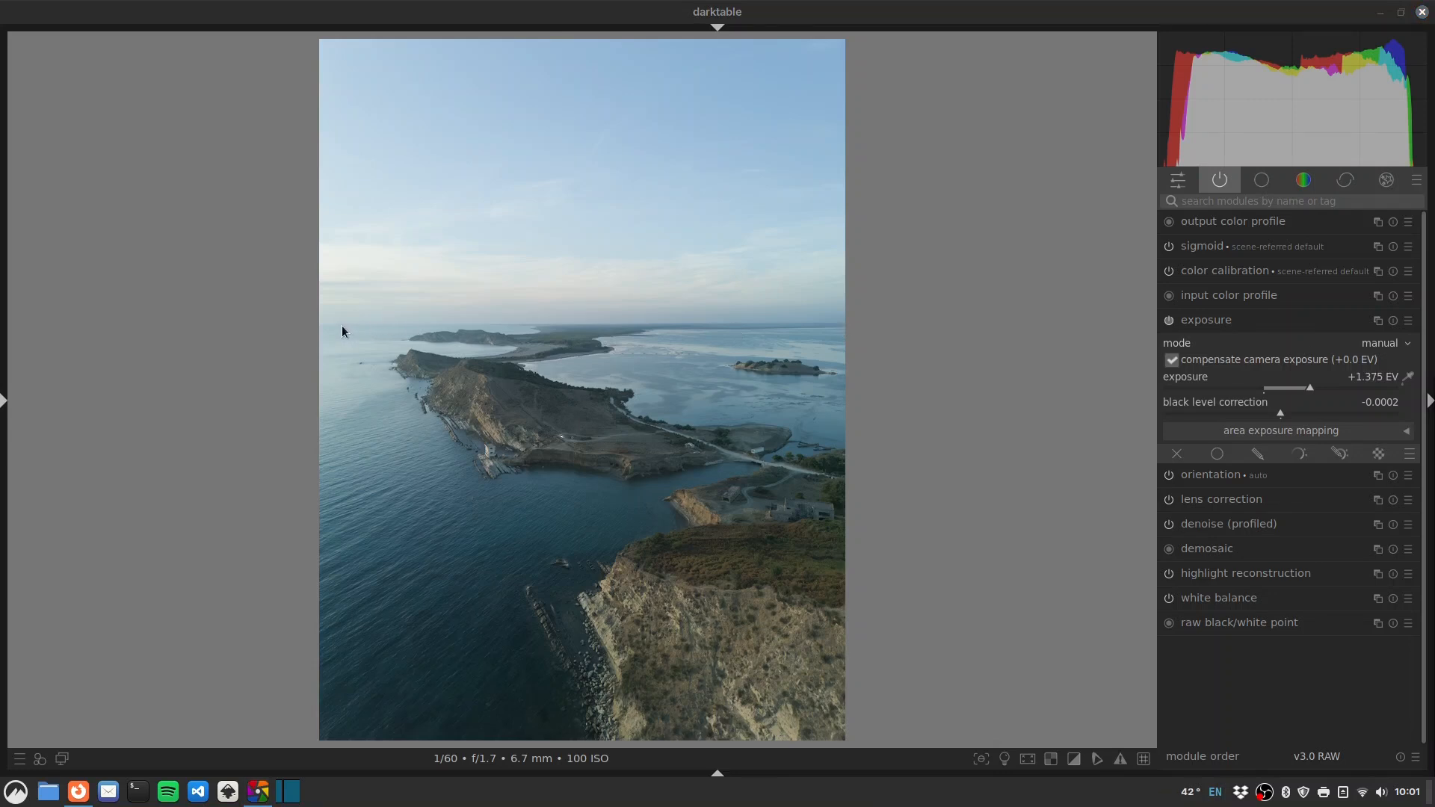
Straighten the photo by drawing a levelling line along the sea horizon
left_click_drag(342, 326, 813, 323)
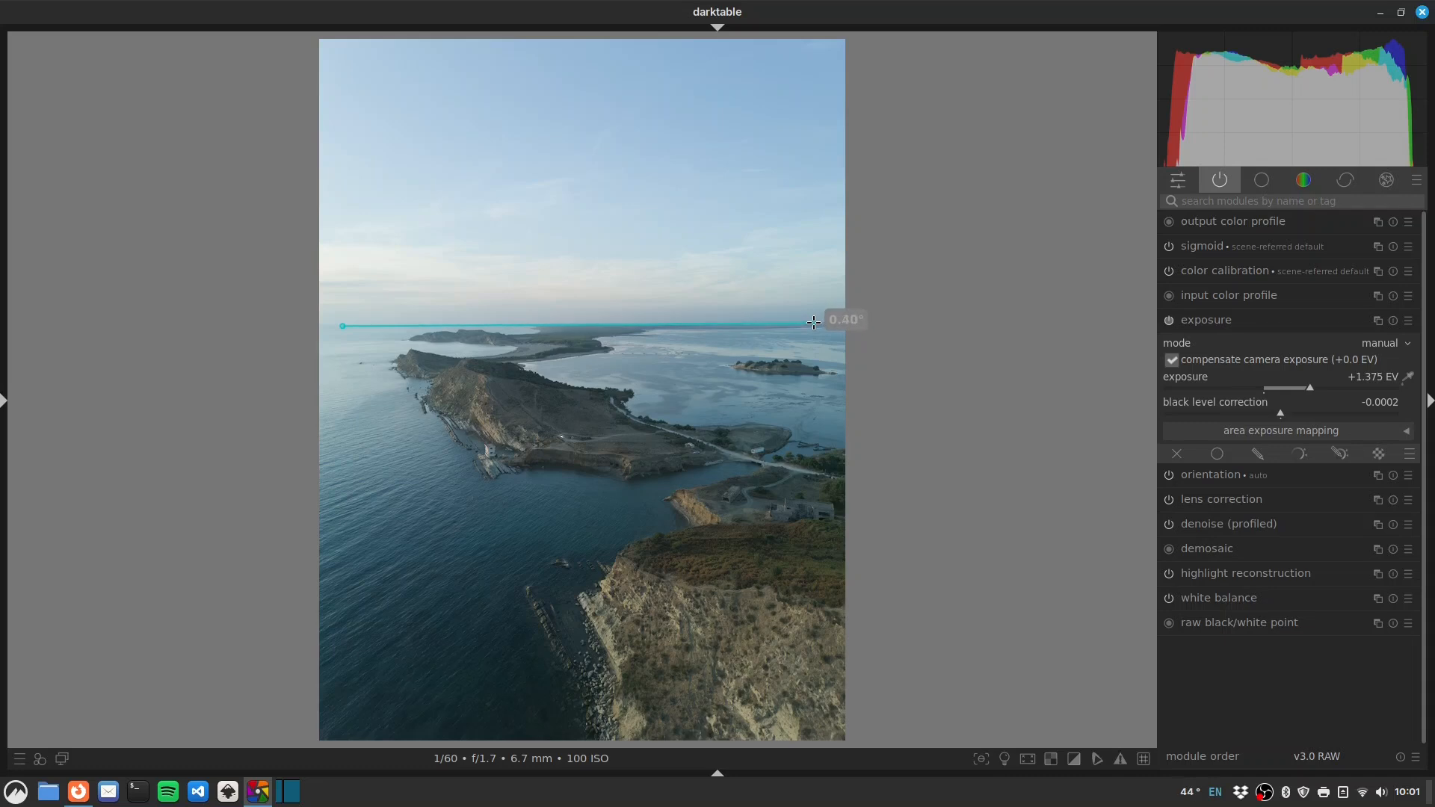
left_click_drag(814, 322, 814, 321)
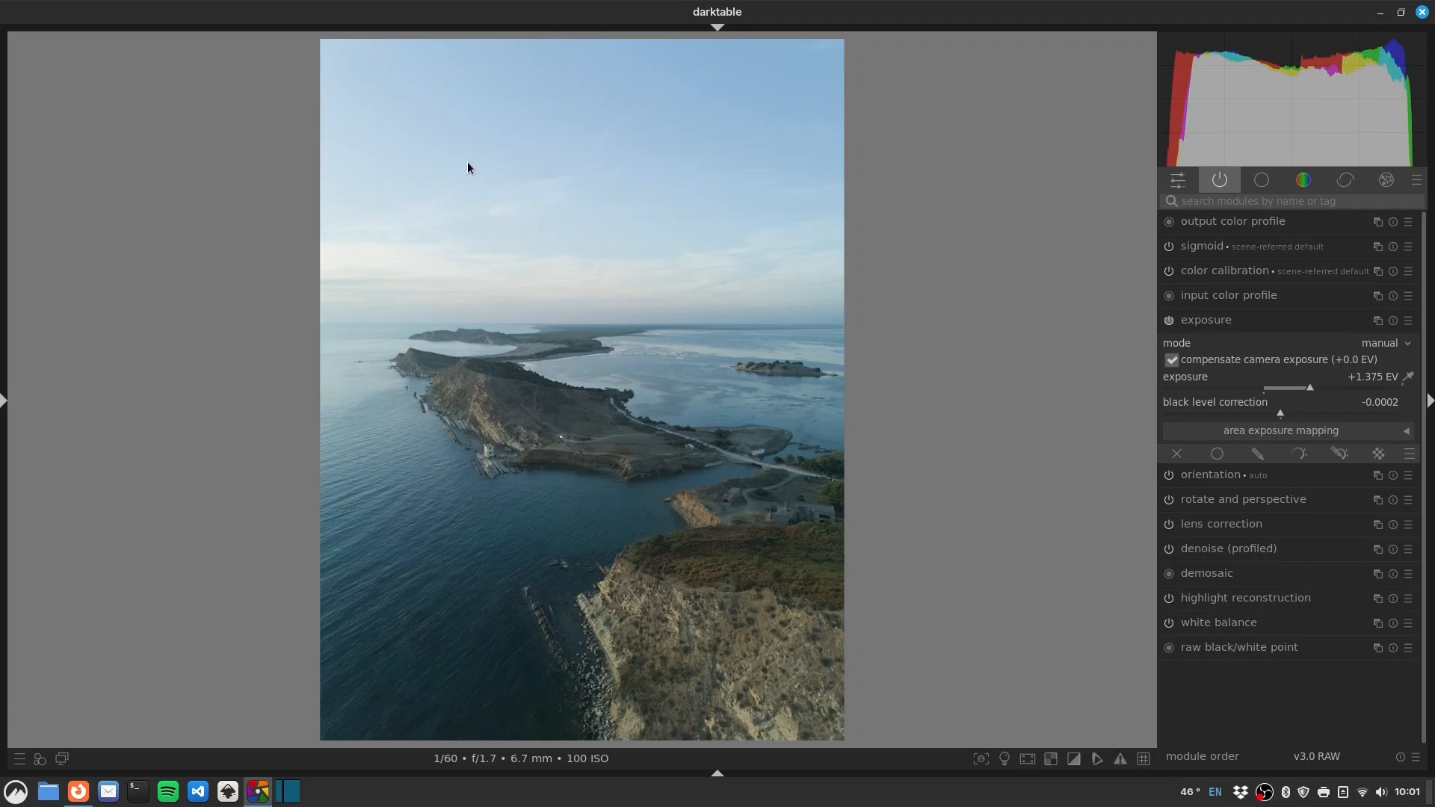
Search for the crop module and trim the upper part of the sky freehand so the horizon lies on the upper third guide
left_click(1188, 200)
type("c")
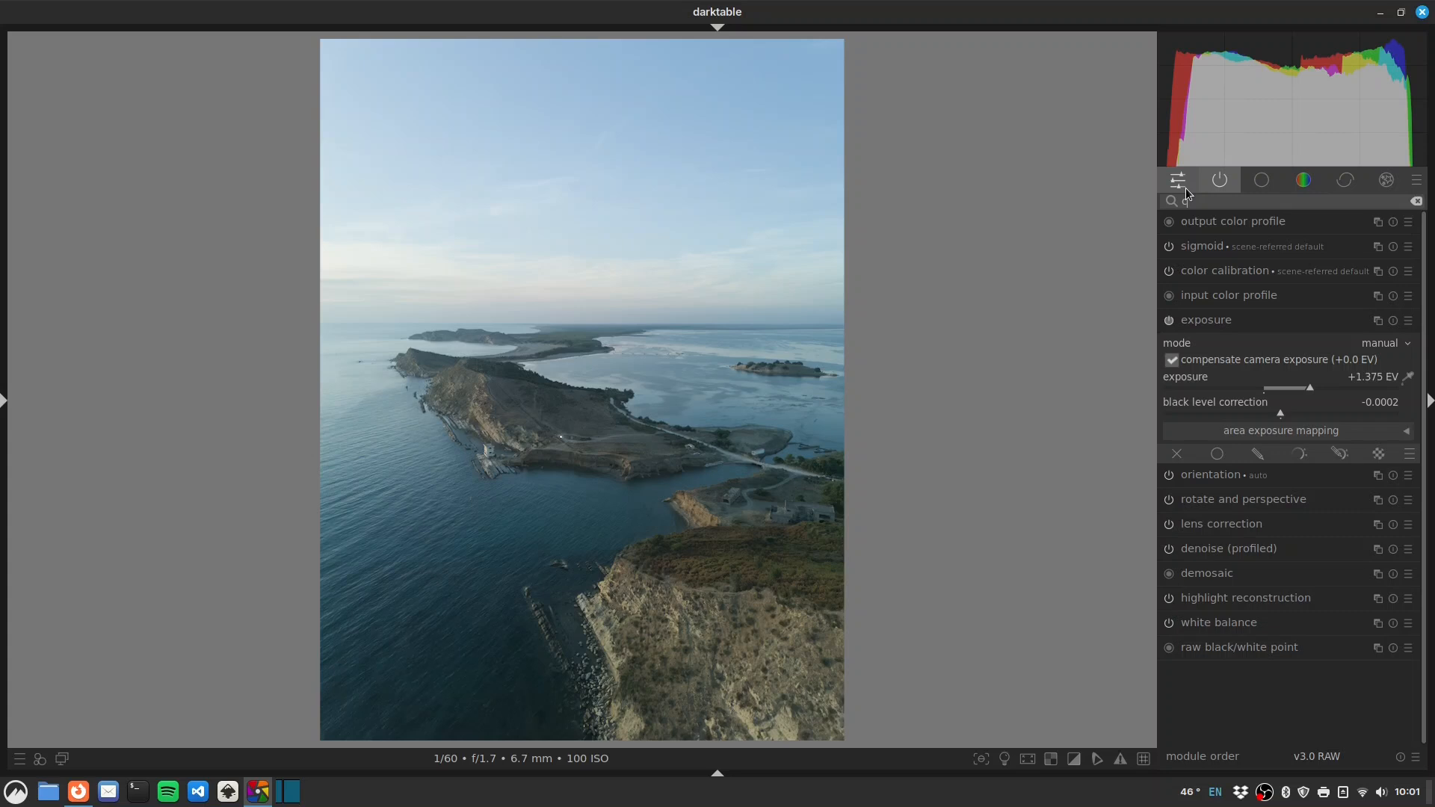
type("ho")
type("p")
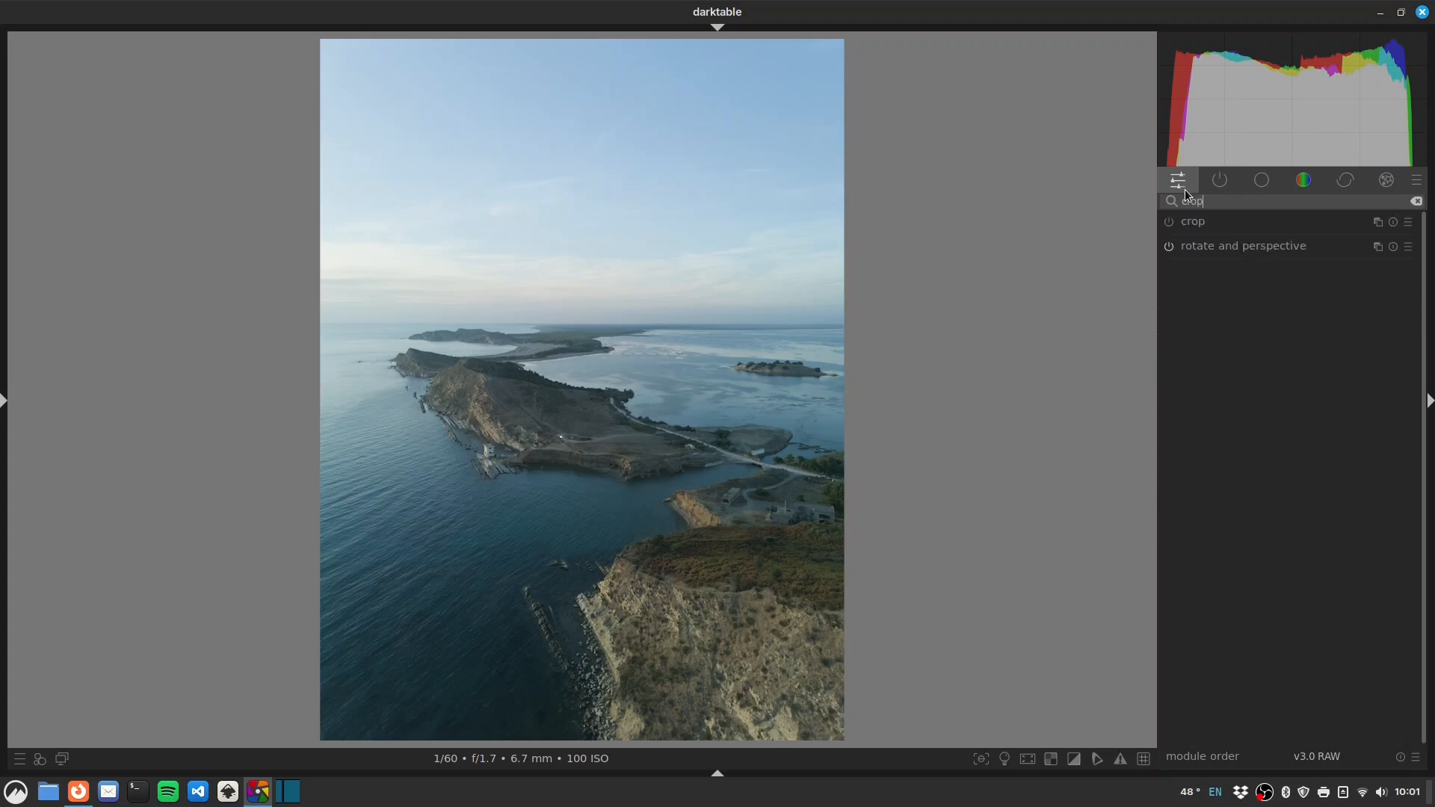
left_click(1189, 219)
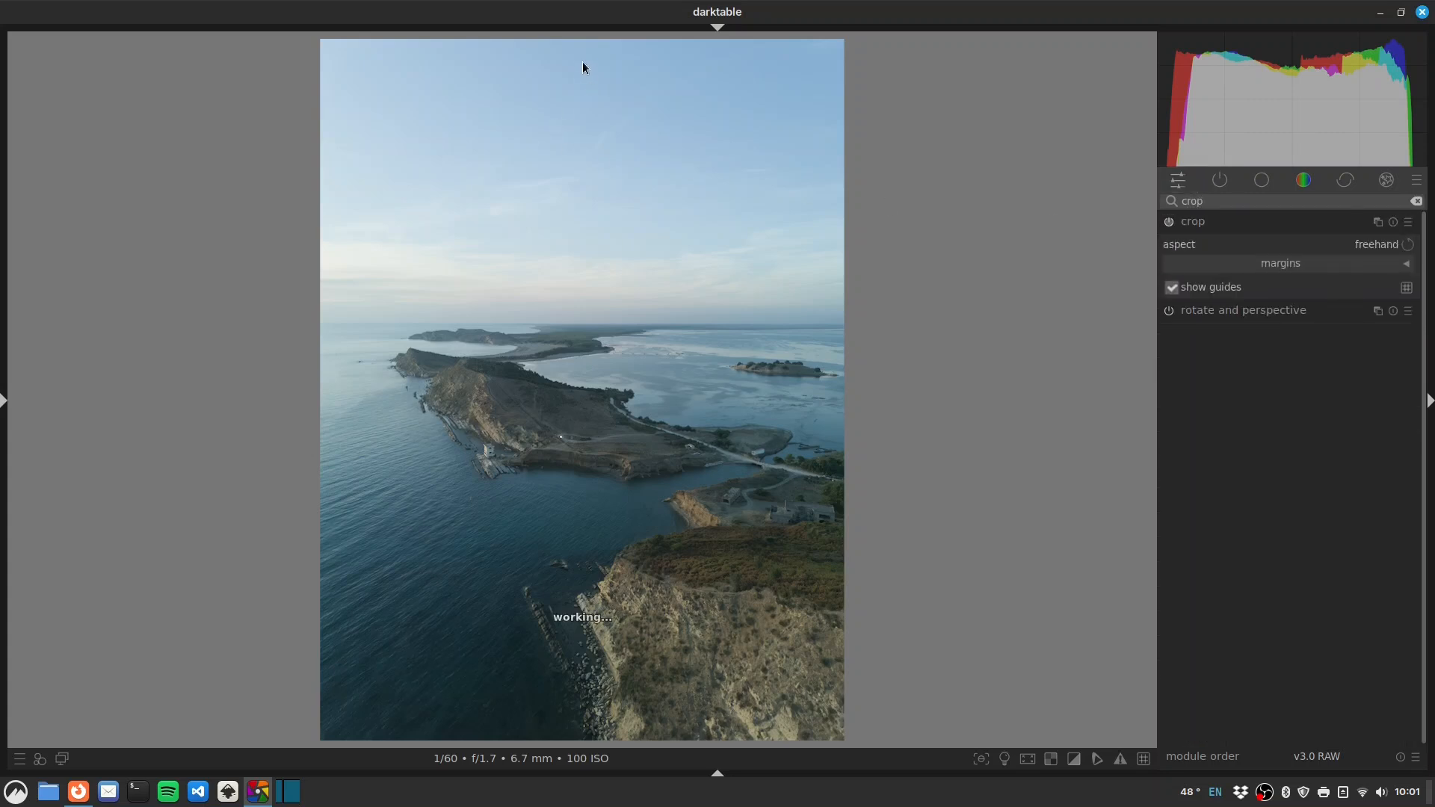
left_click_drag(573, 48, 595, 118)
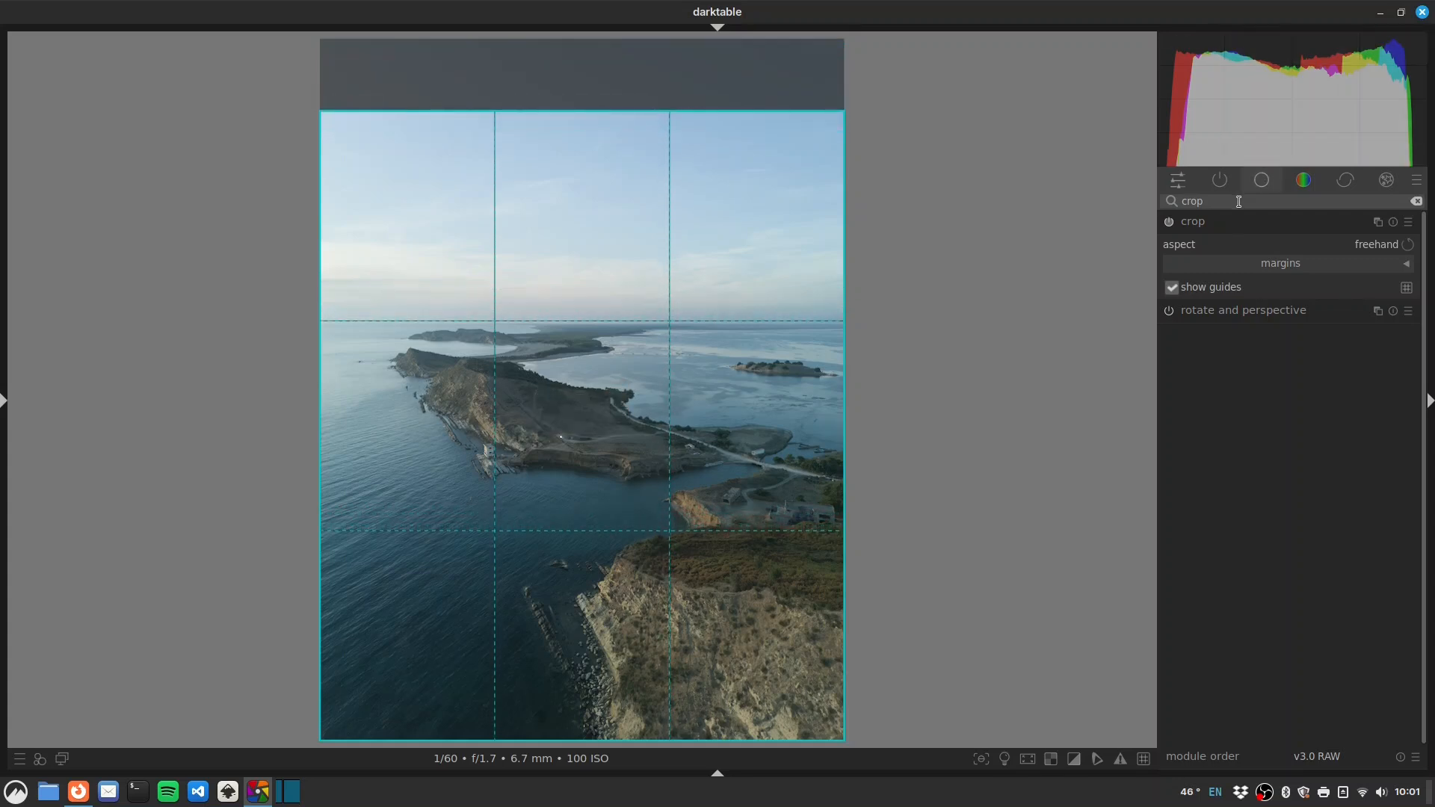
left_click(1243, 220)
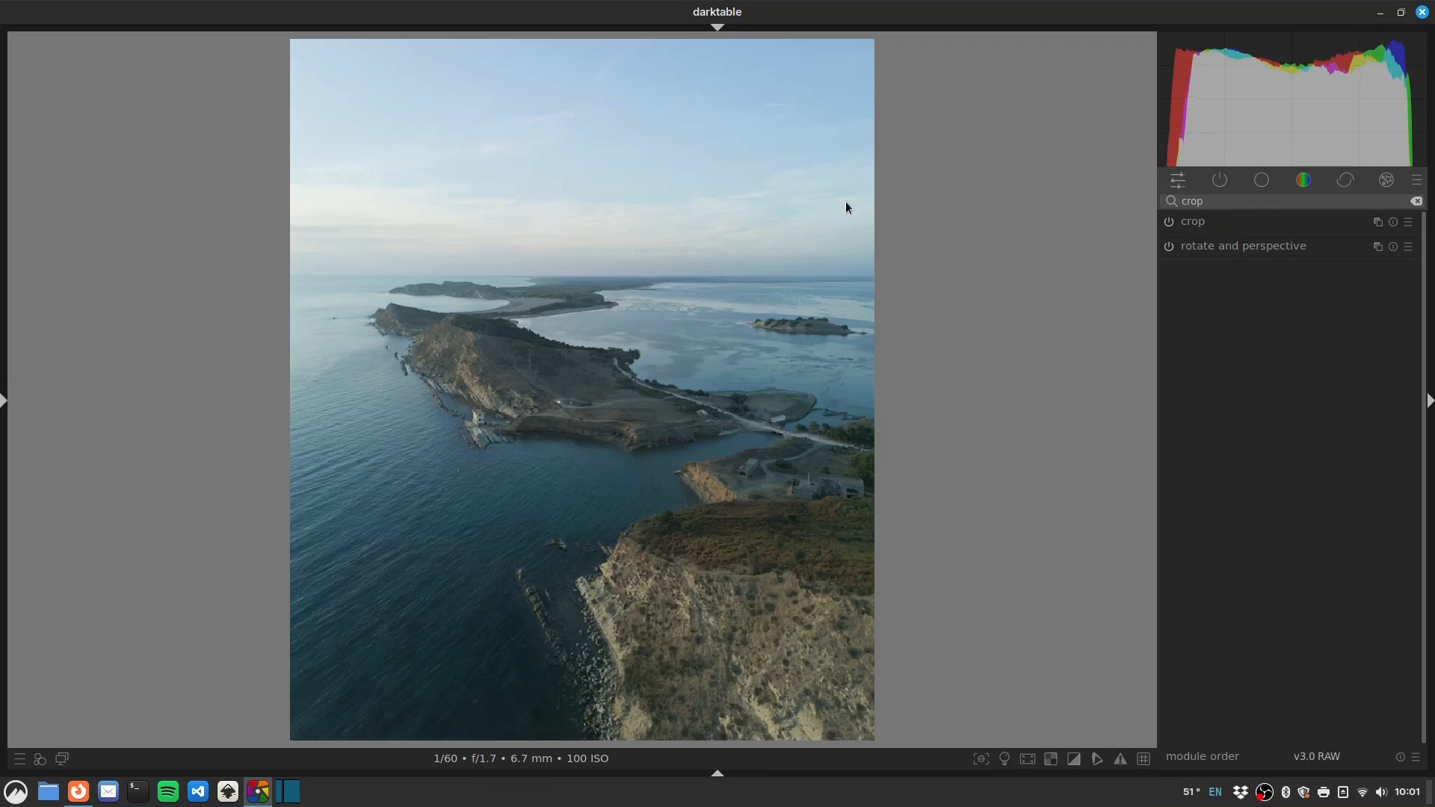
In color calibration, set the illuminant by sampling the whole image, and open the sigmoid module
left_click(1218, 179)
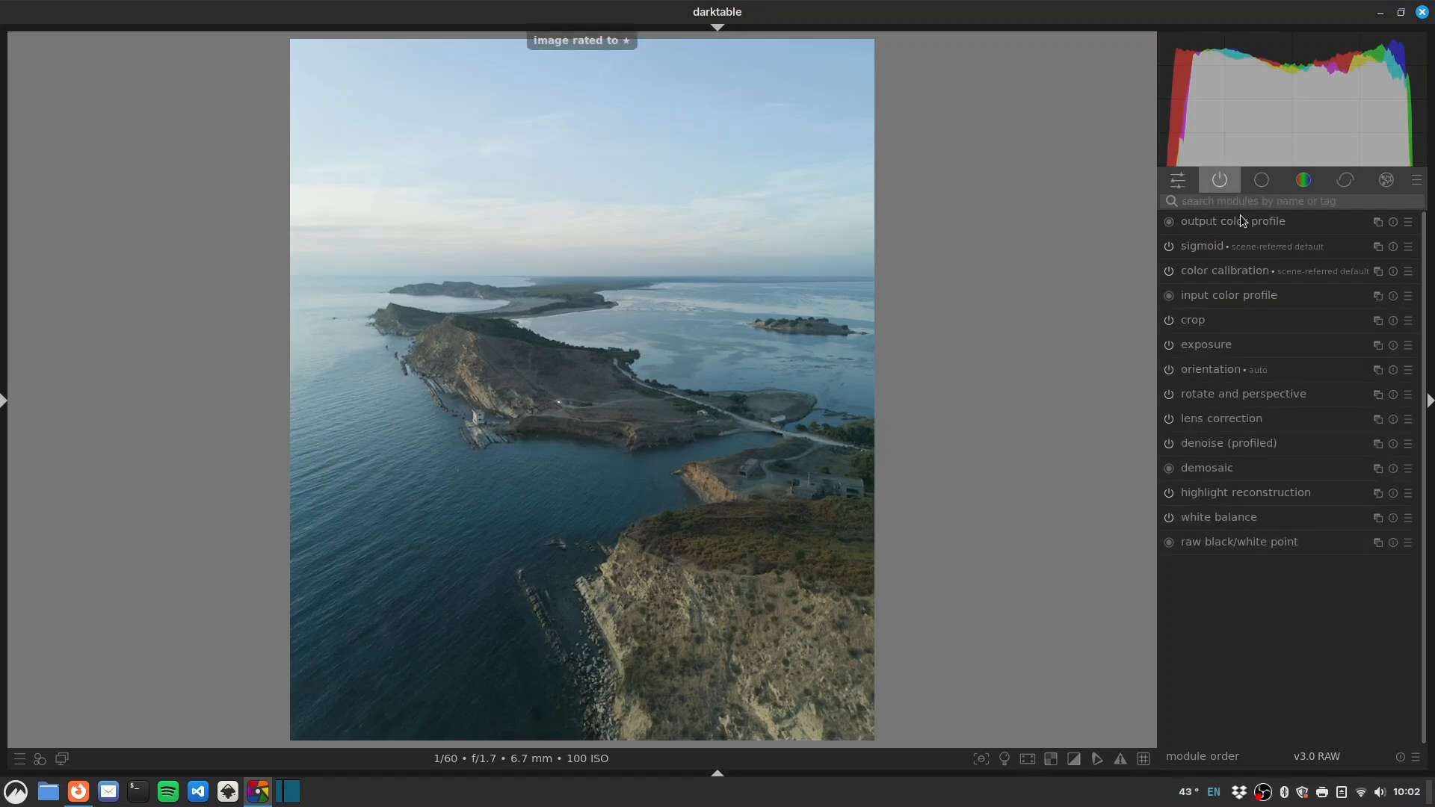
left_click(1289, 272)
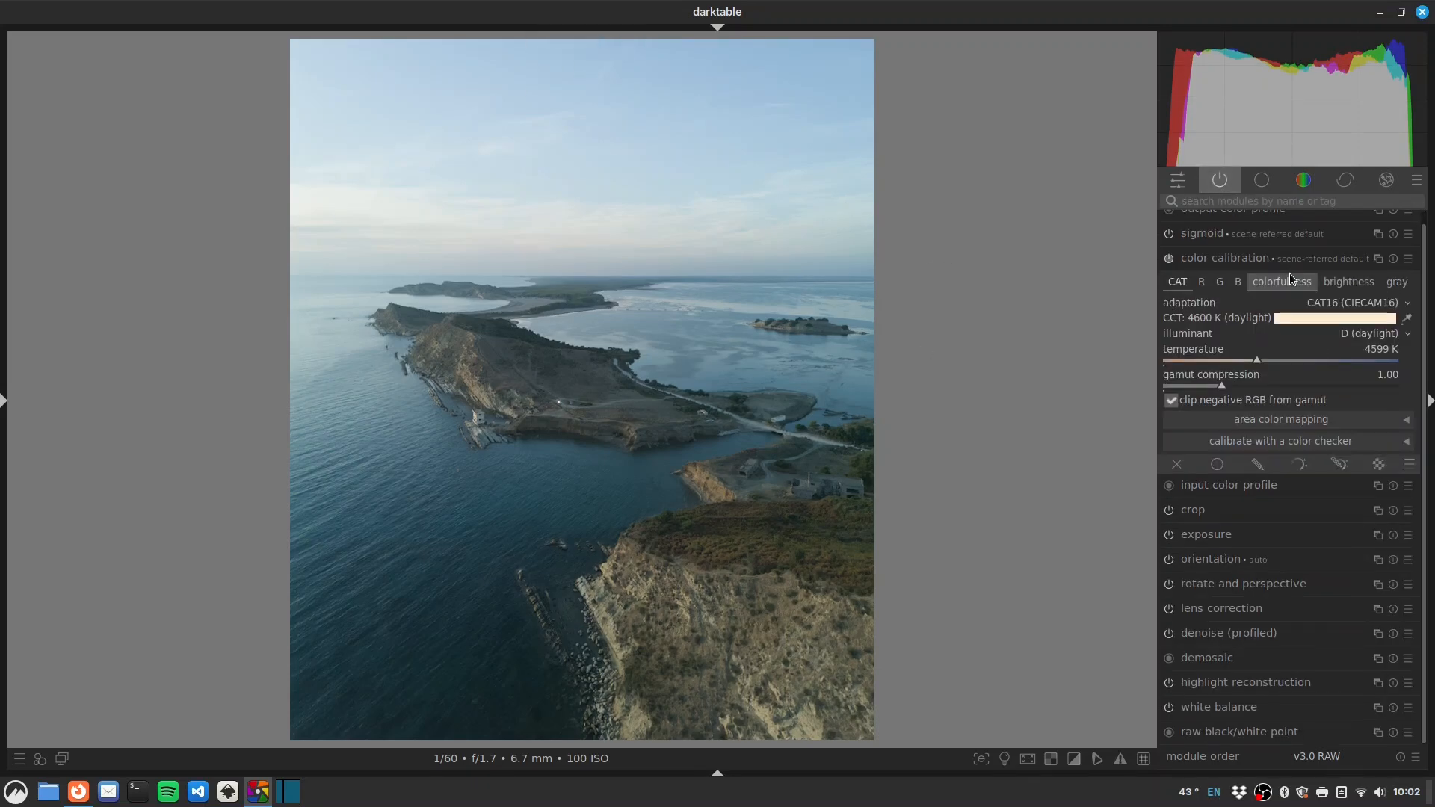
left_click(1407, 320)
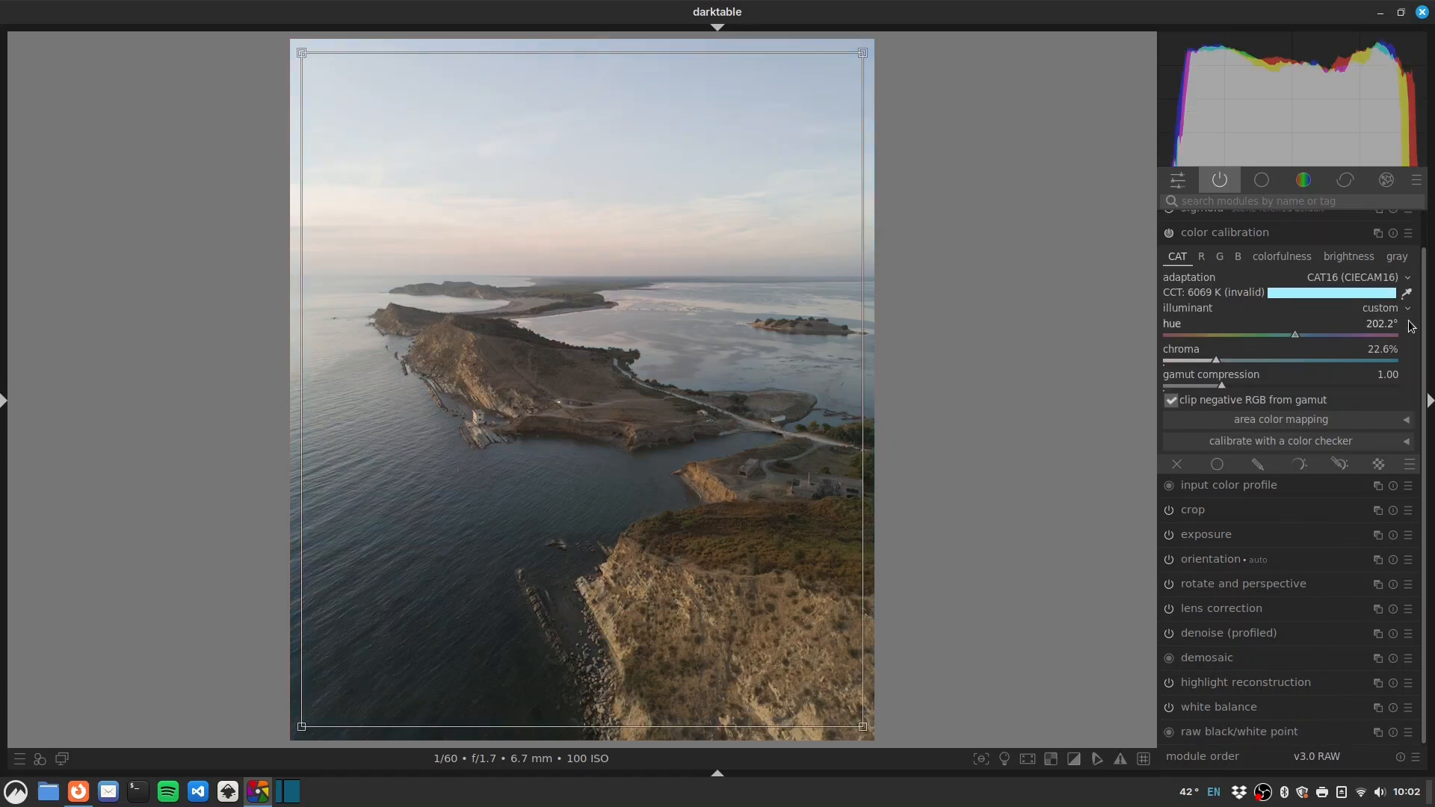
left_click(1247, 215)
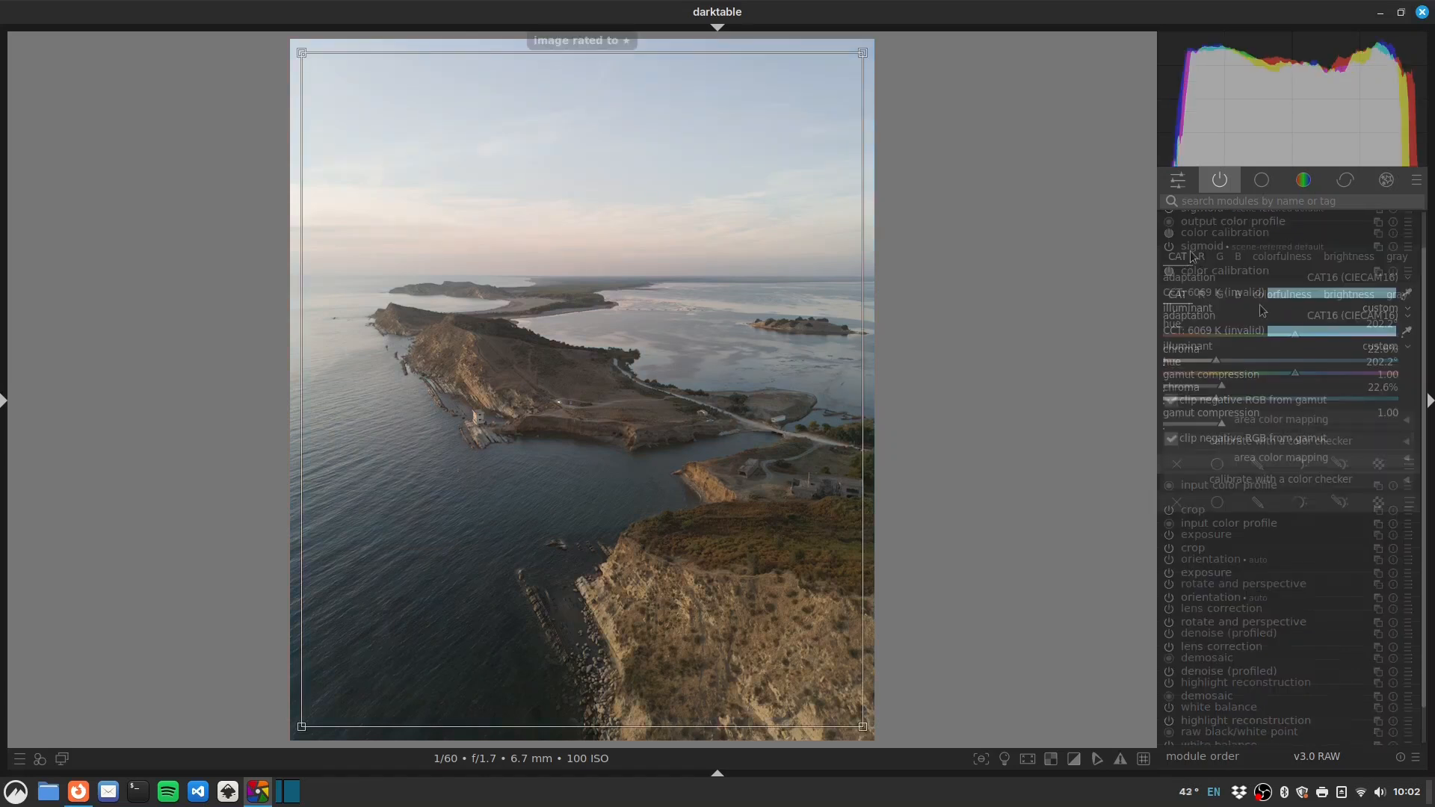
mouse_move(1215, 147)
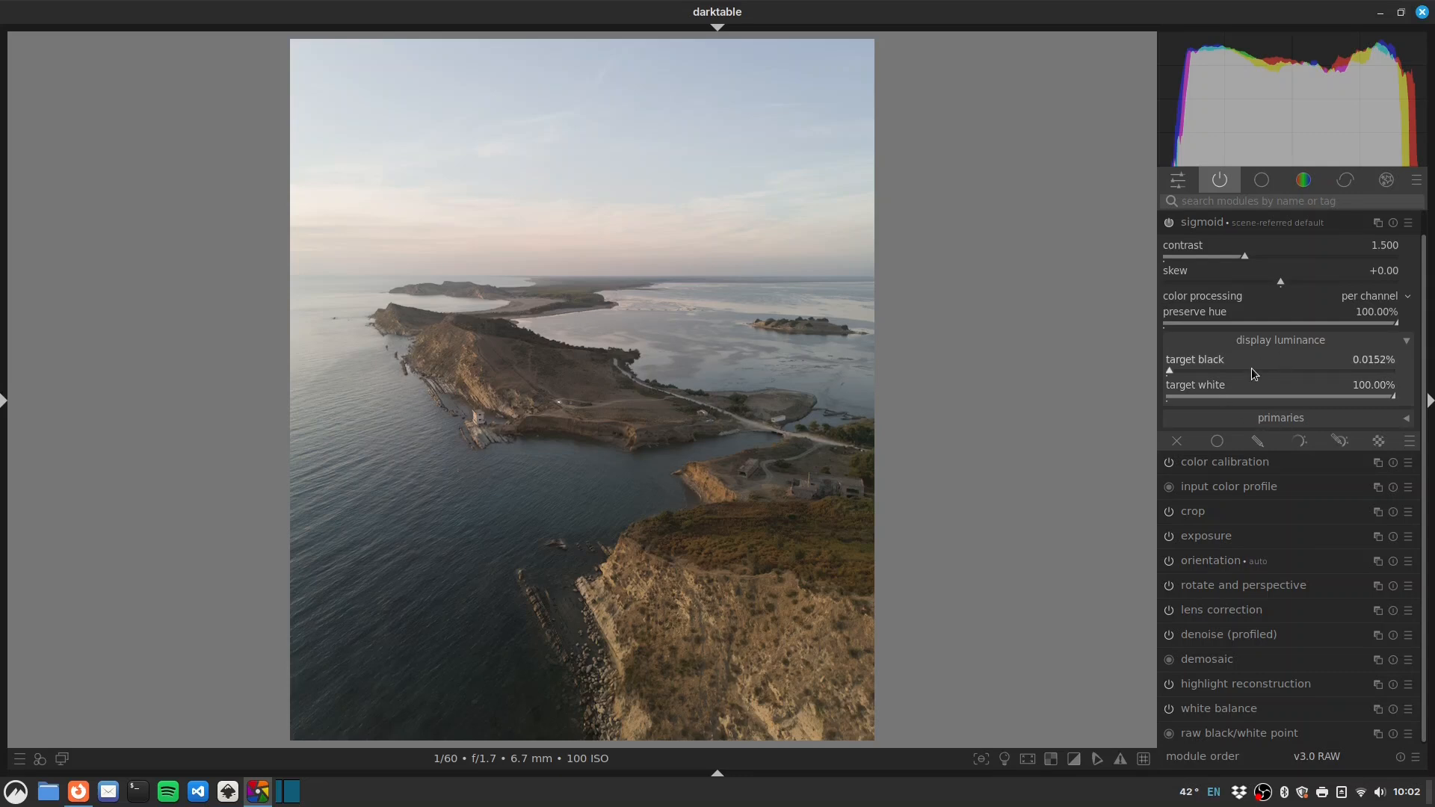
Search for "rgb", open color balance rgb and set global vibrance to +22.32% and contrast to +17.61%
left_click(1201, 202)
type("rgb")
left_click(1175, 293)
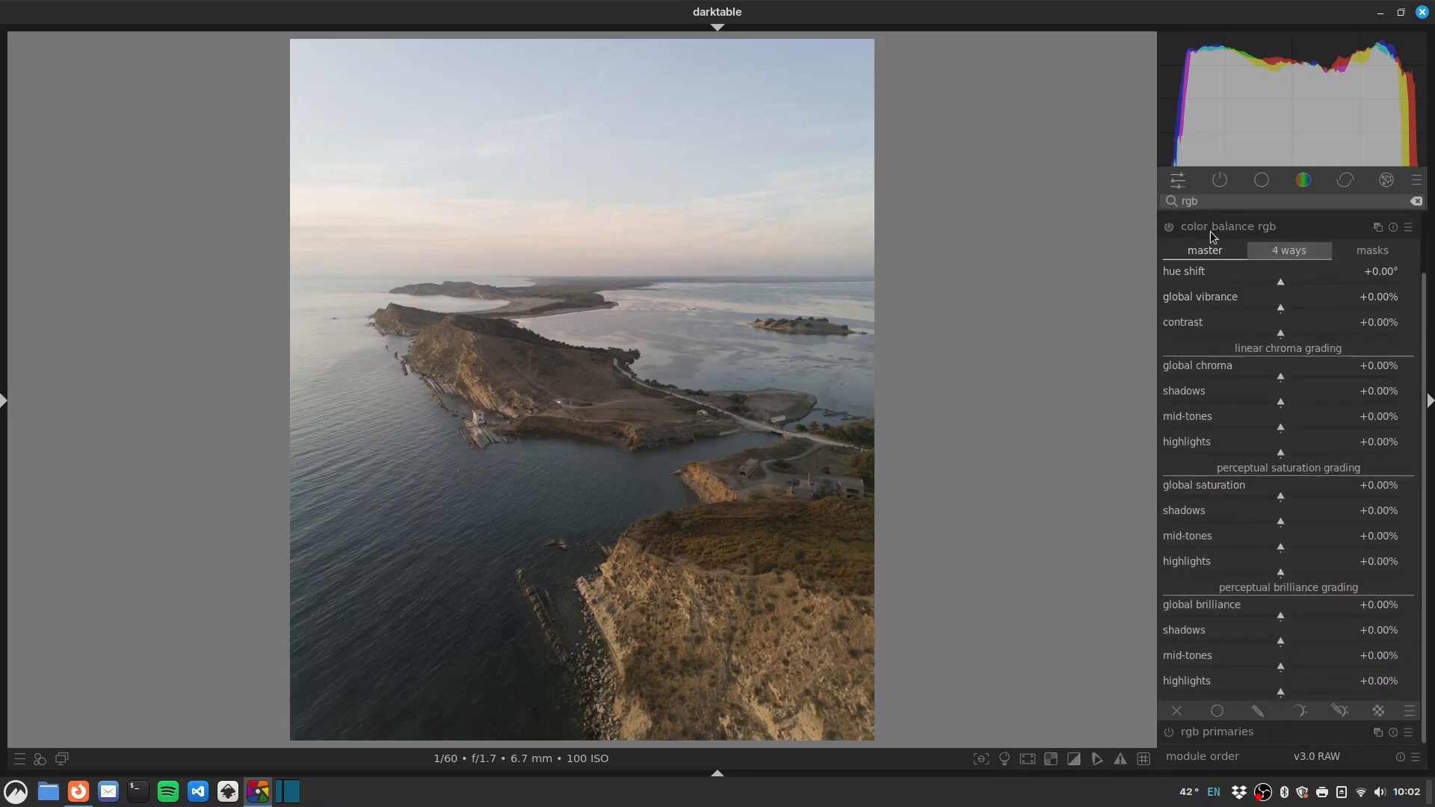
mouse_move(1282, 309)
left_mouse_down()
mouse_move(1332, 310)
mouse_move(1294, 333)
mouse_move(1317, 333)
left_mouse_up()
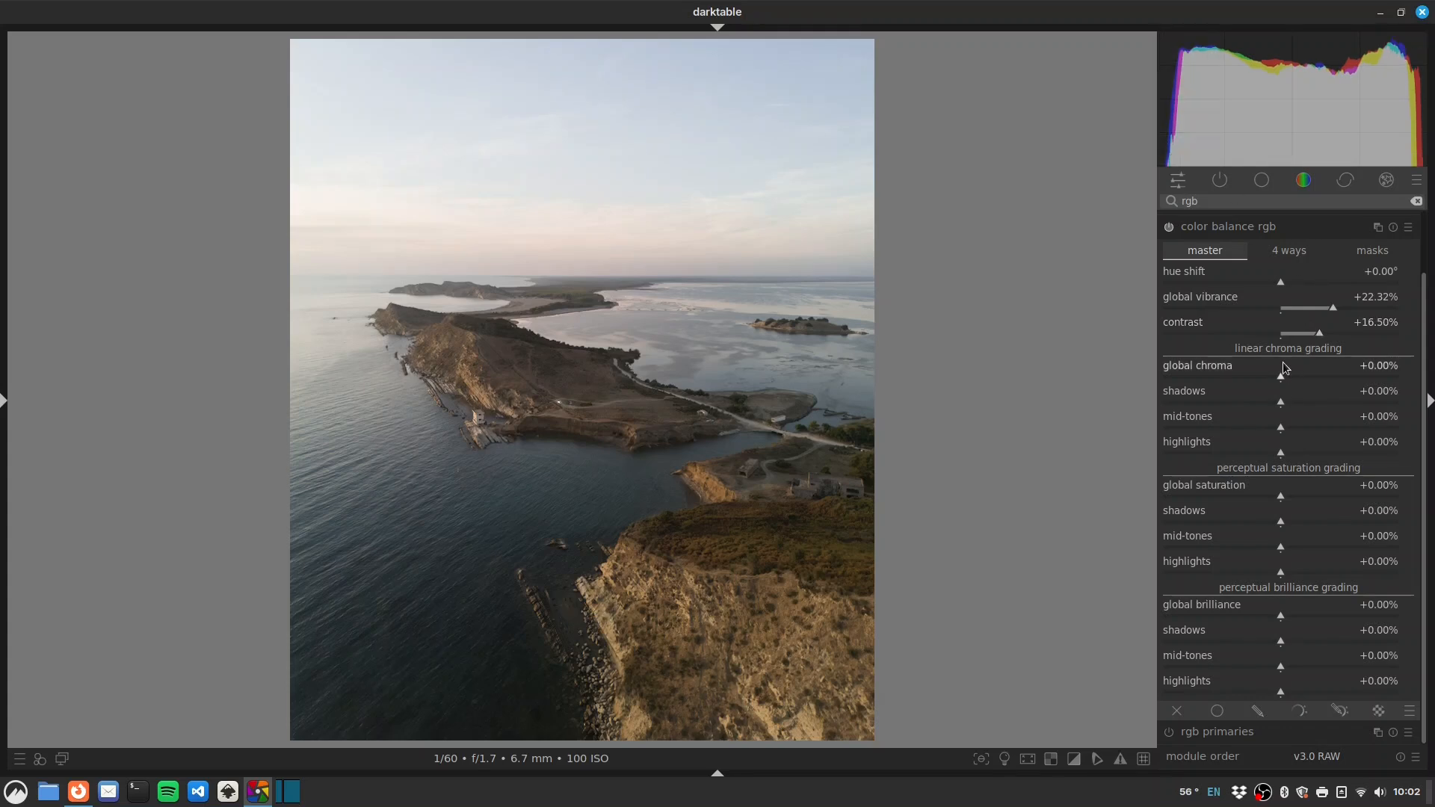
left_click(1322, 334)
Set perceptual saturation to +14.95% for shadows, +9.46% for mid-tones and +6.68% for highlights
left_click_drag(1292, 522, 1298, 522)
left_click(1291, 547)
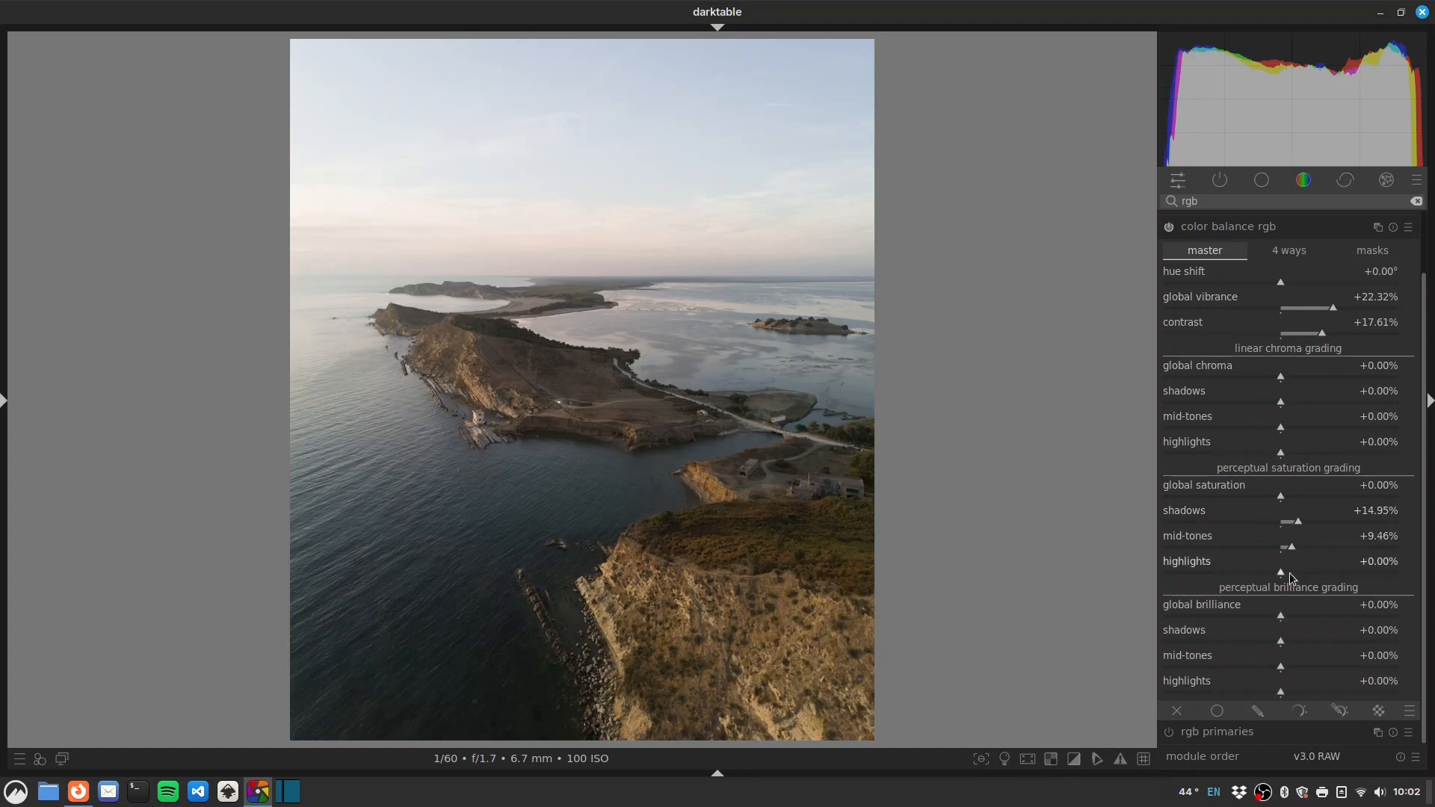
left_click(1289, 573)
Set perceptual brilliance to -11.82% for shadows, +41.44% for mid-tones and about -4% for highlights
left_click_drag(1281, 640, 1275, 689)
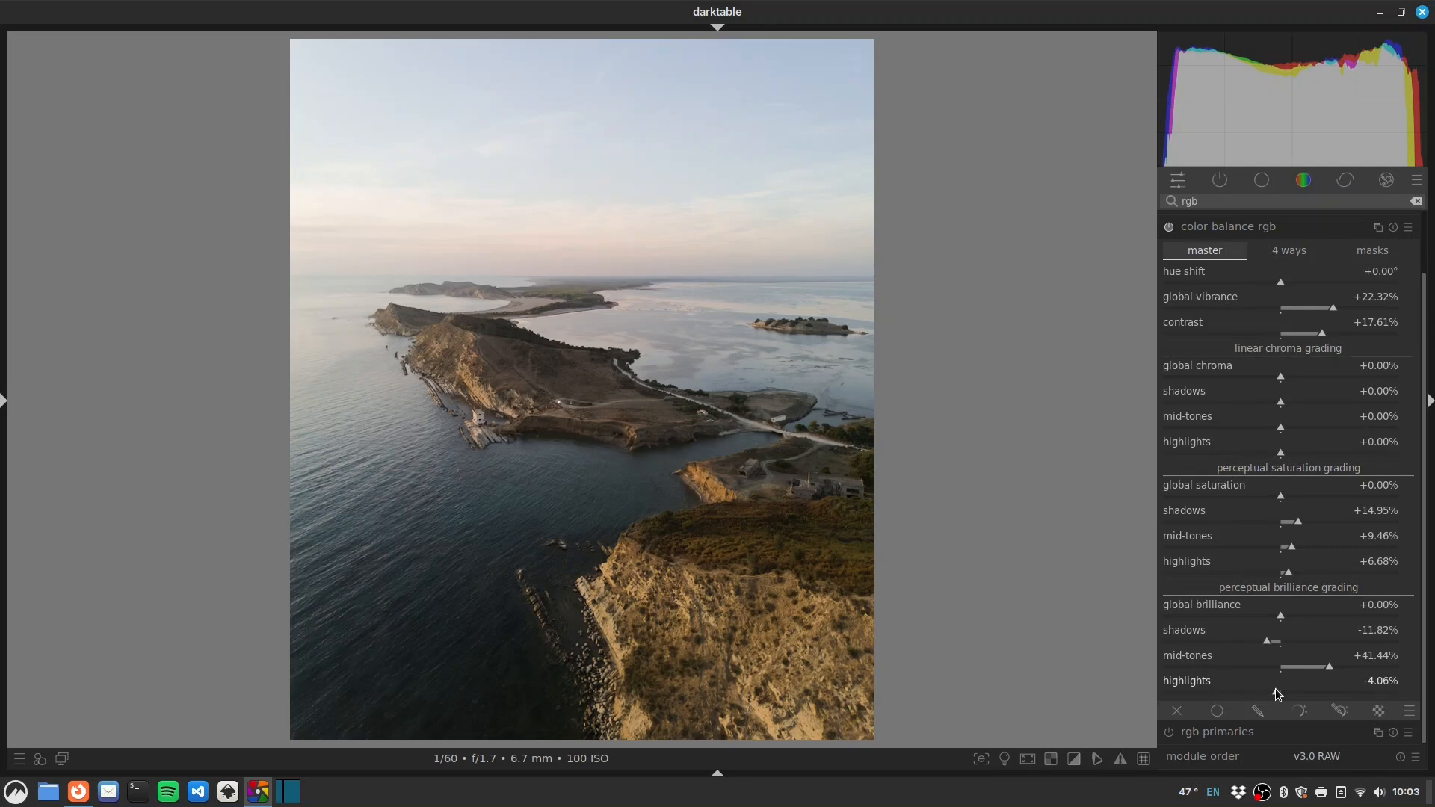
left_click_drag(1277, 693, 1275, 688)
In the 4 ways settings of color balance rgb, tint the shadows lift with hue 234.00° and chroma 3.50%
left_click(1288, 256)
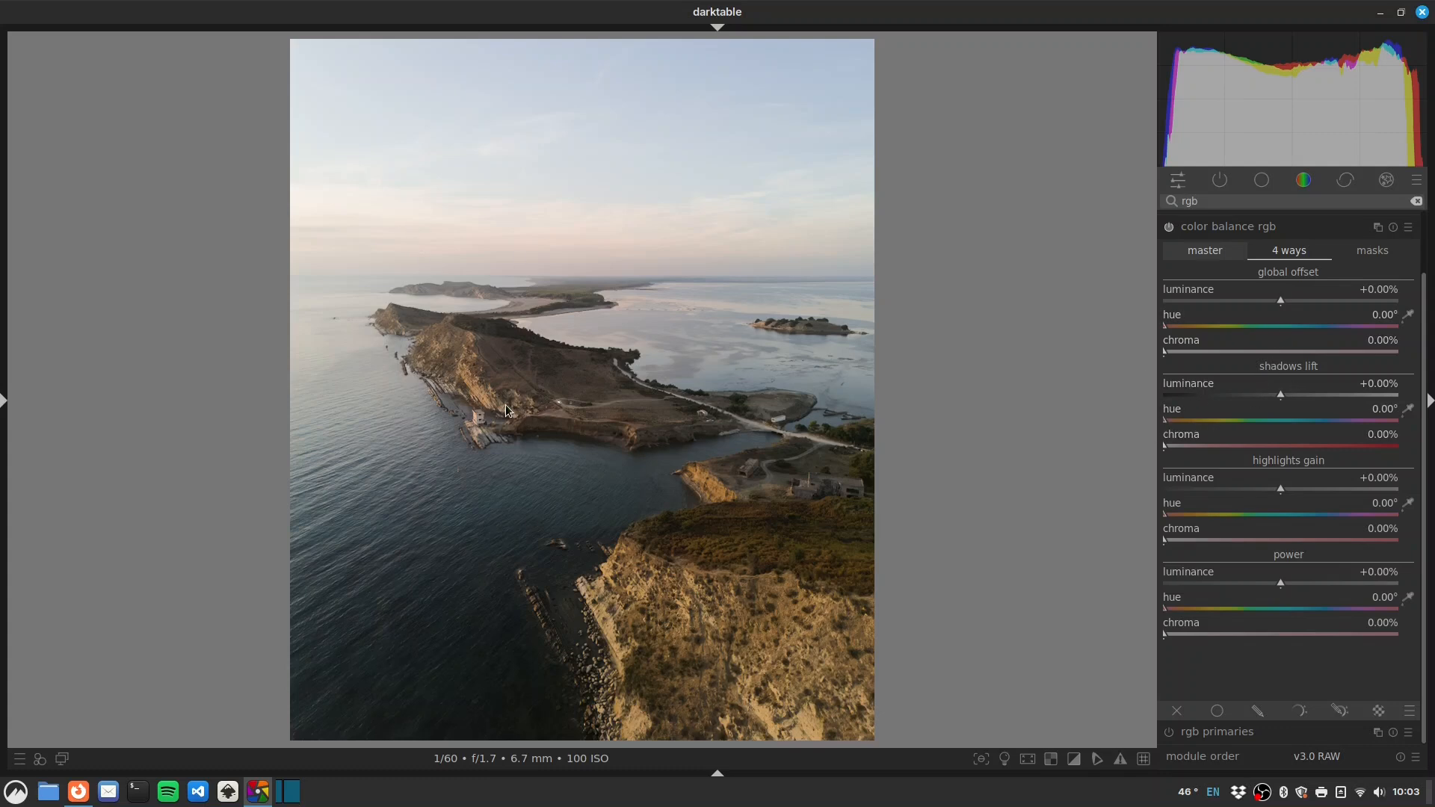
left_click_drag(1171, 426, 1319, 437)
left_click_drag(1190, 449, 1178, 446)
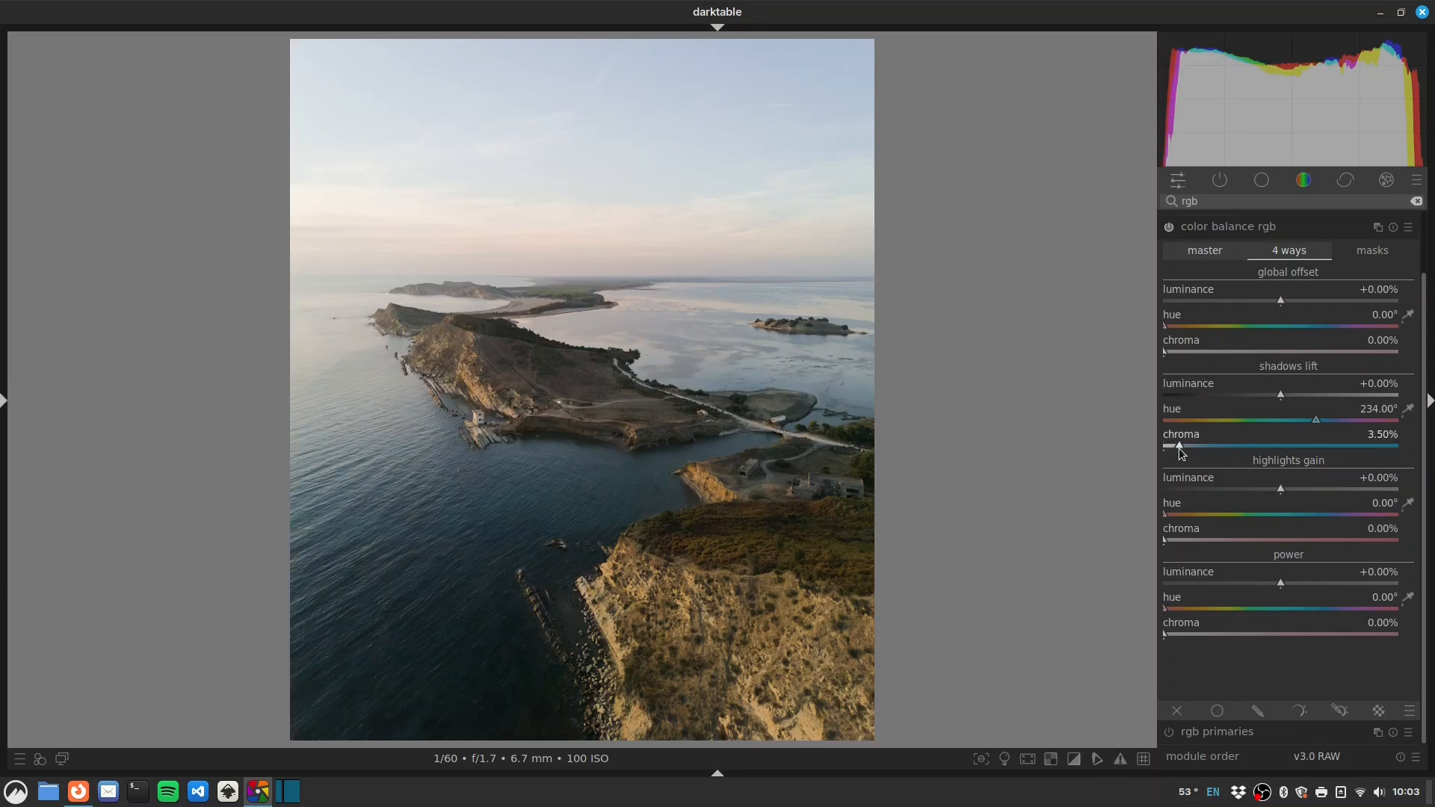
Set highlights gain to hue 26.44° and chroma 1.14%, and power to hue 25.50° and chroma 0.47%
left_click(1178, 515)
scroll(1179, 513, "up", 3)
left_click(1169, 540)
scroll(1177, 539, "up", 3)
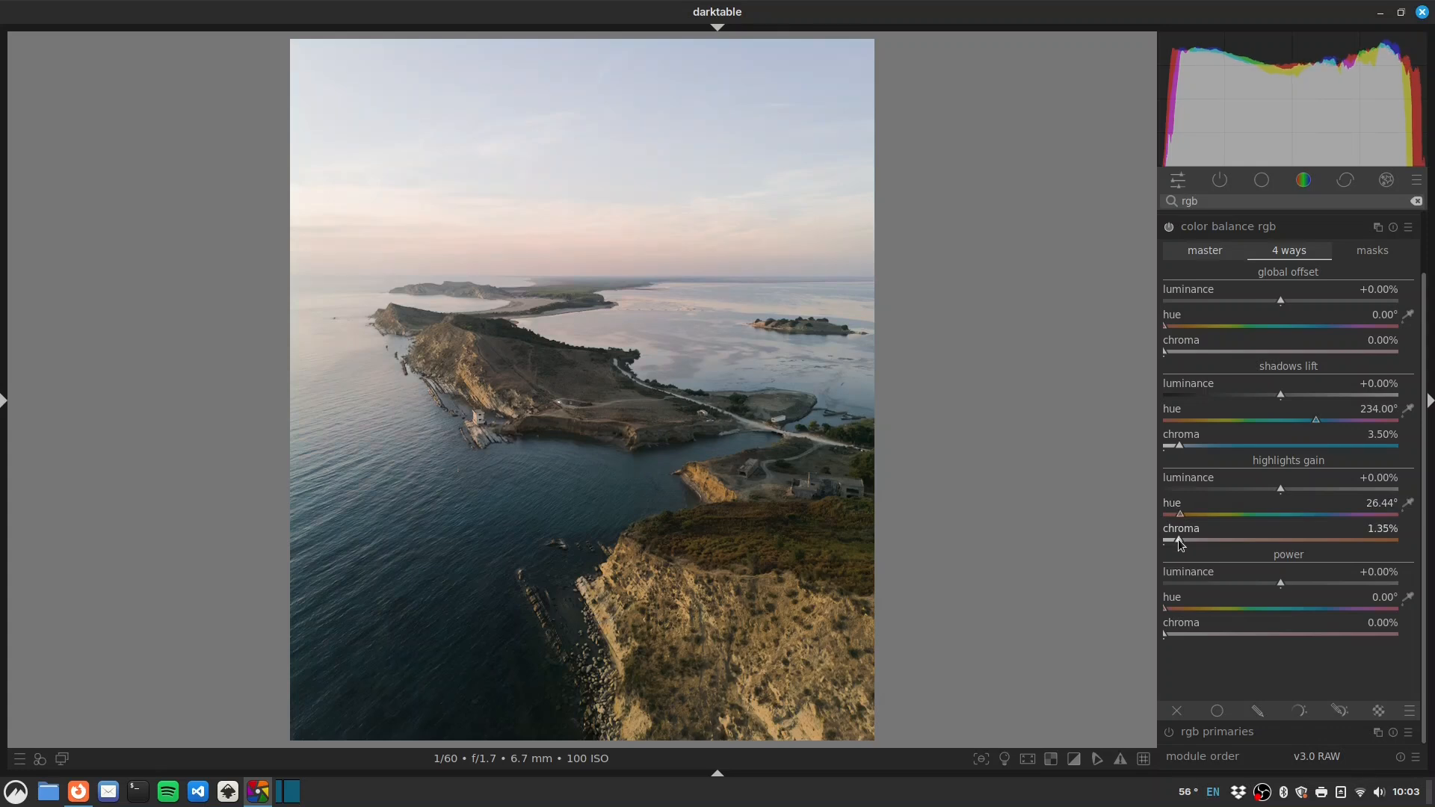
left_click(1178, 609)
scroll(1179, 609, "up", 1)
left_click_drag(1166, 631, 1173, 630)
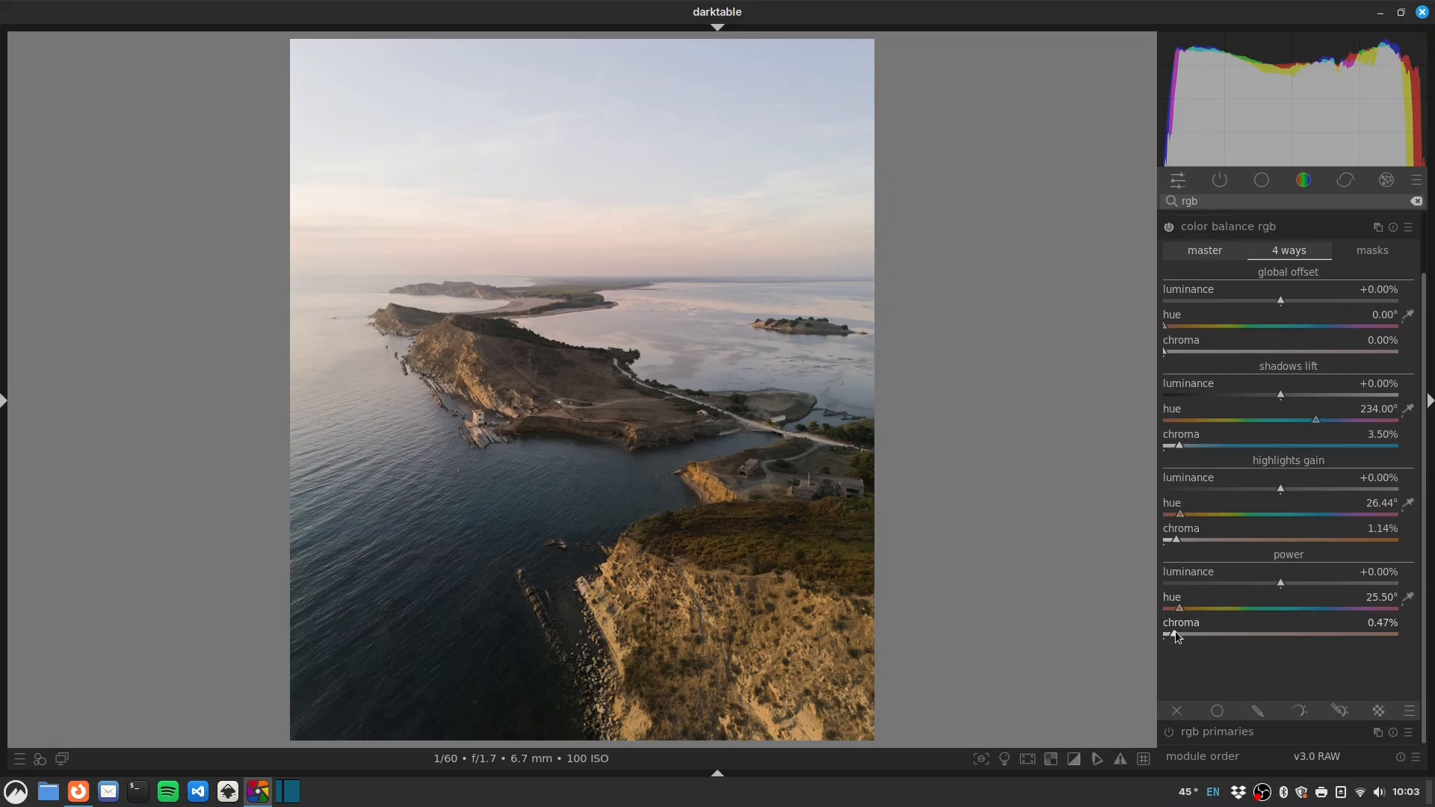
left_click(1175, 634)
In the color balance rgb masks, lower the highlights fall-off to 13.76%, checking the coverage with the highlights mask preview
left_click(1372, 250)
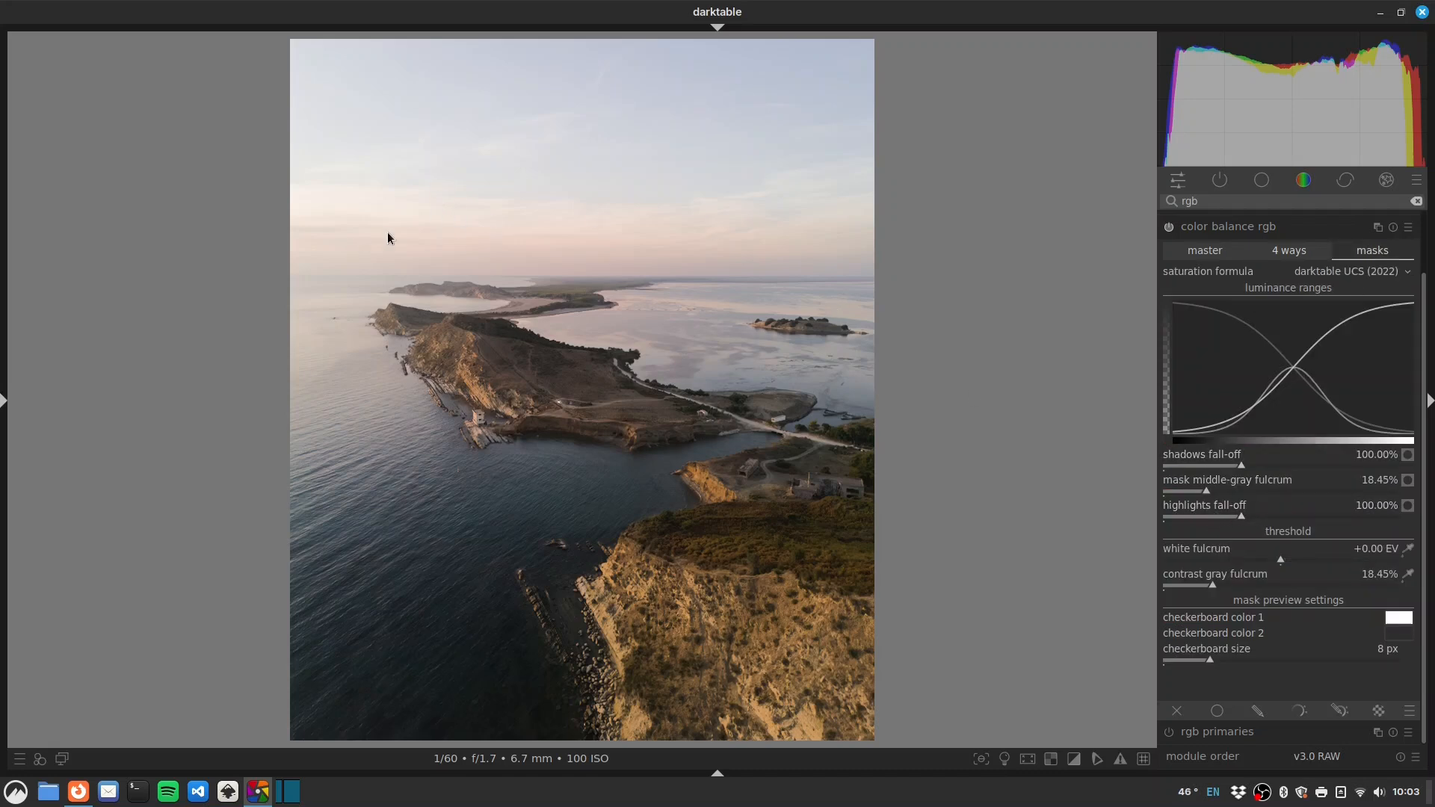
left_click_drag(1236, 516, 1180, 512)
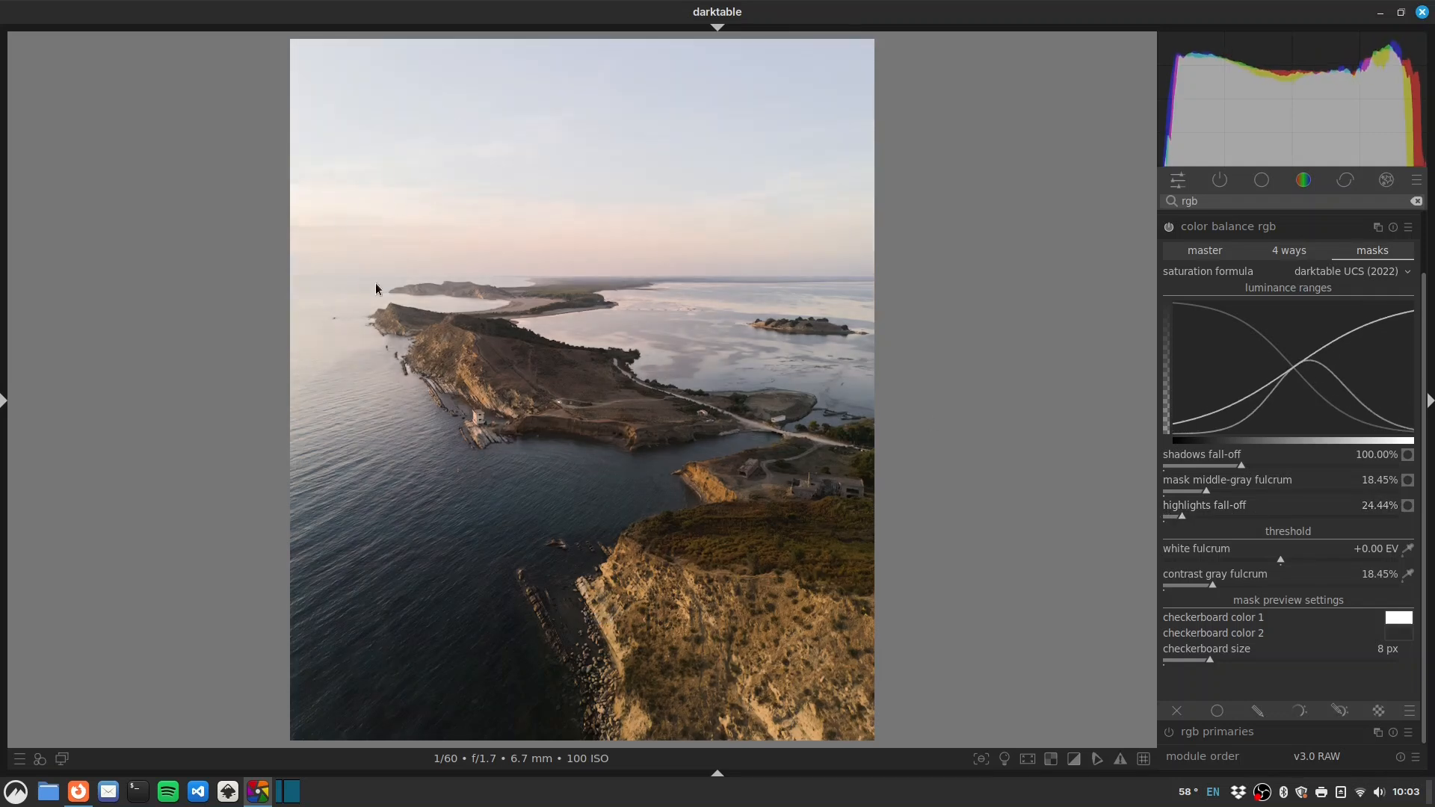
left_click(1407, 505)
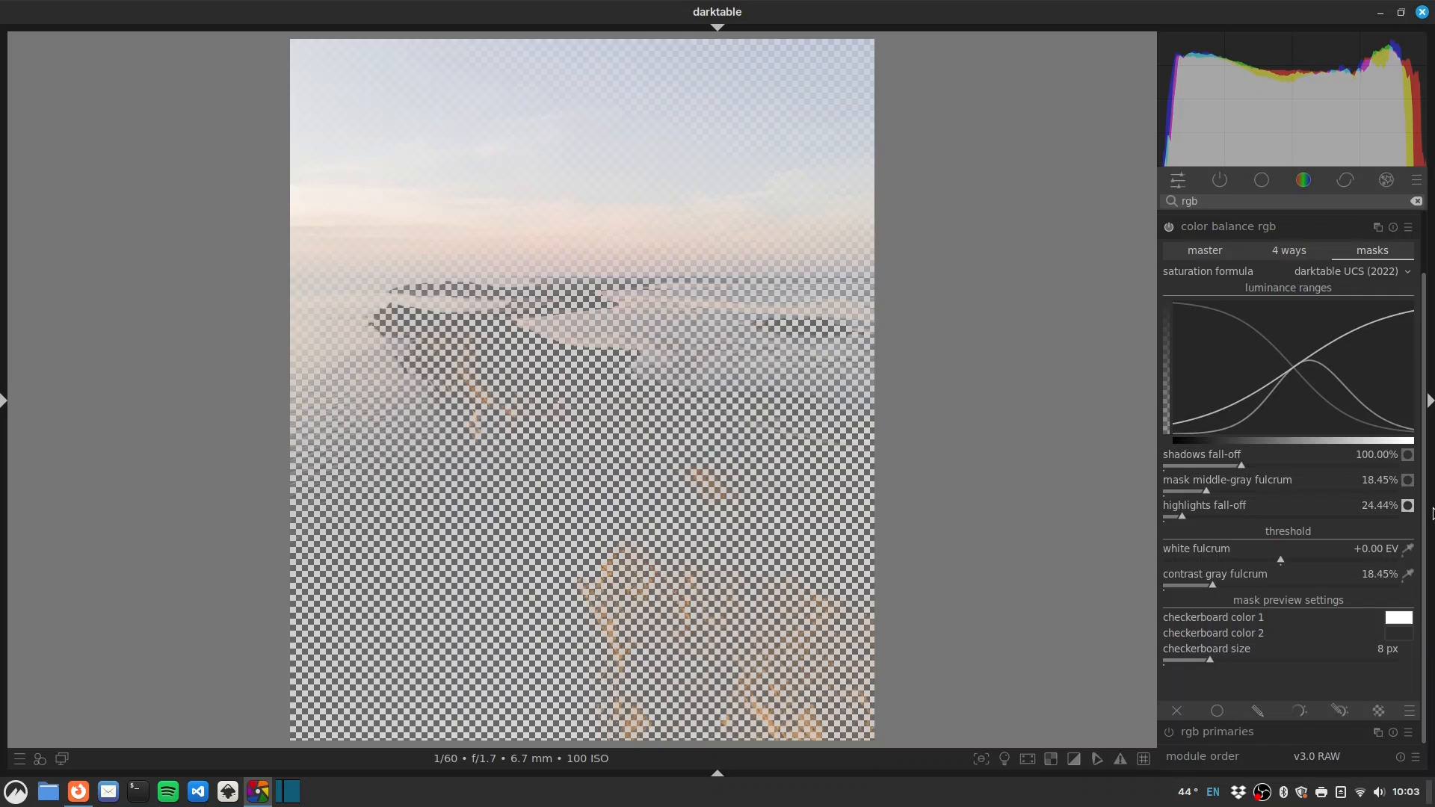
left_click(1404, 506)
mouse_move(1181, 513)
left_mouse_down()
mouse_move(1221, 515)
mouse_move(1175, 508)
left_mouse_up()
scroll(1175, 514, "down", 3)
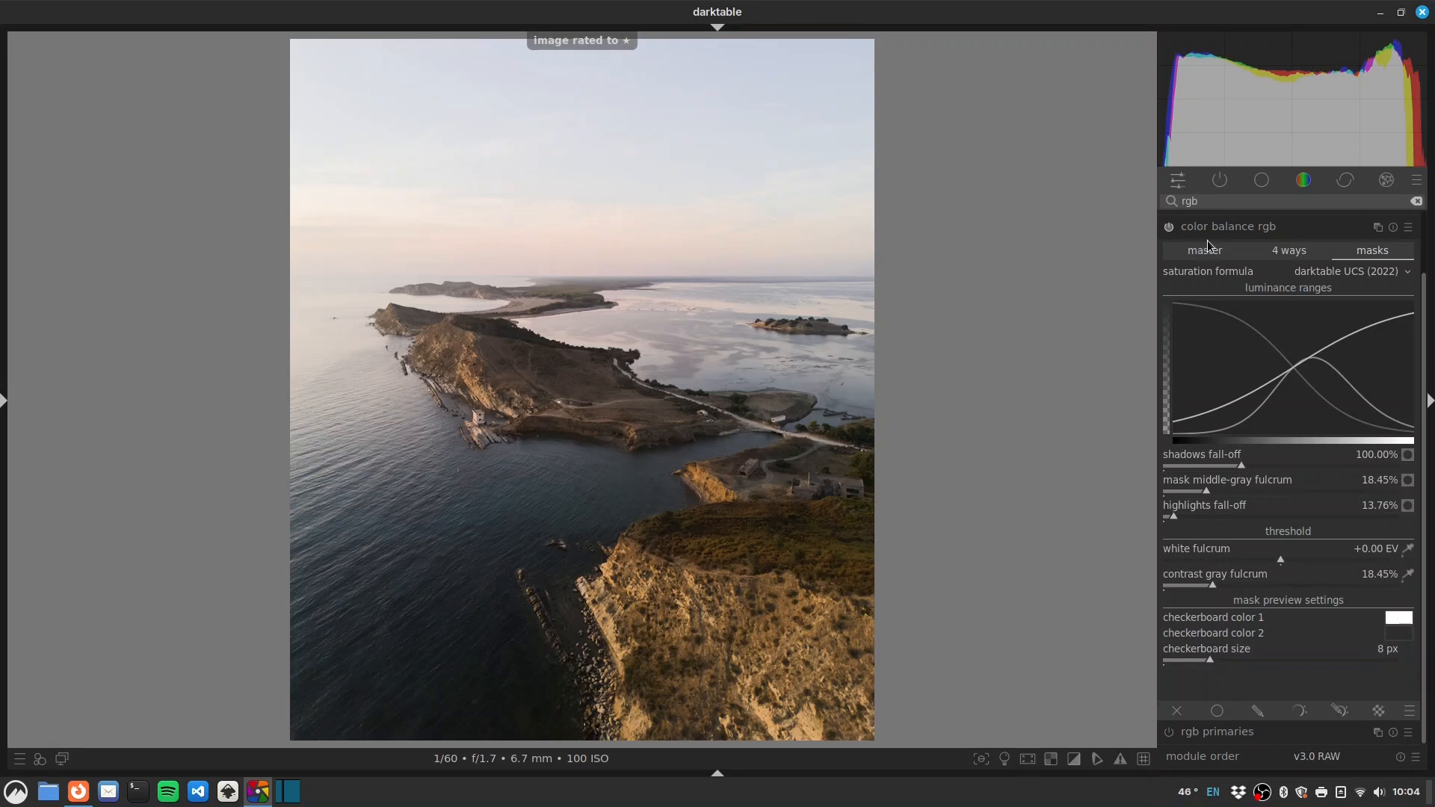
Find the color equalizer module, enable it and show its hue curve
double_click(1263, 206)
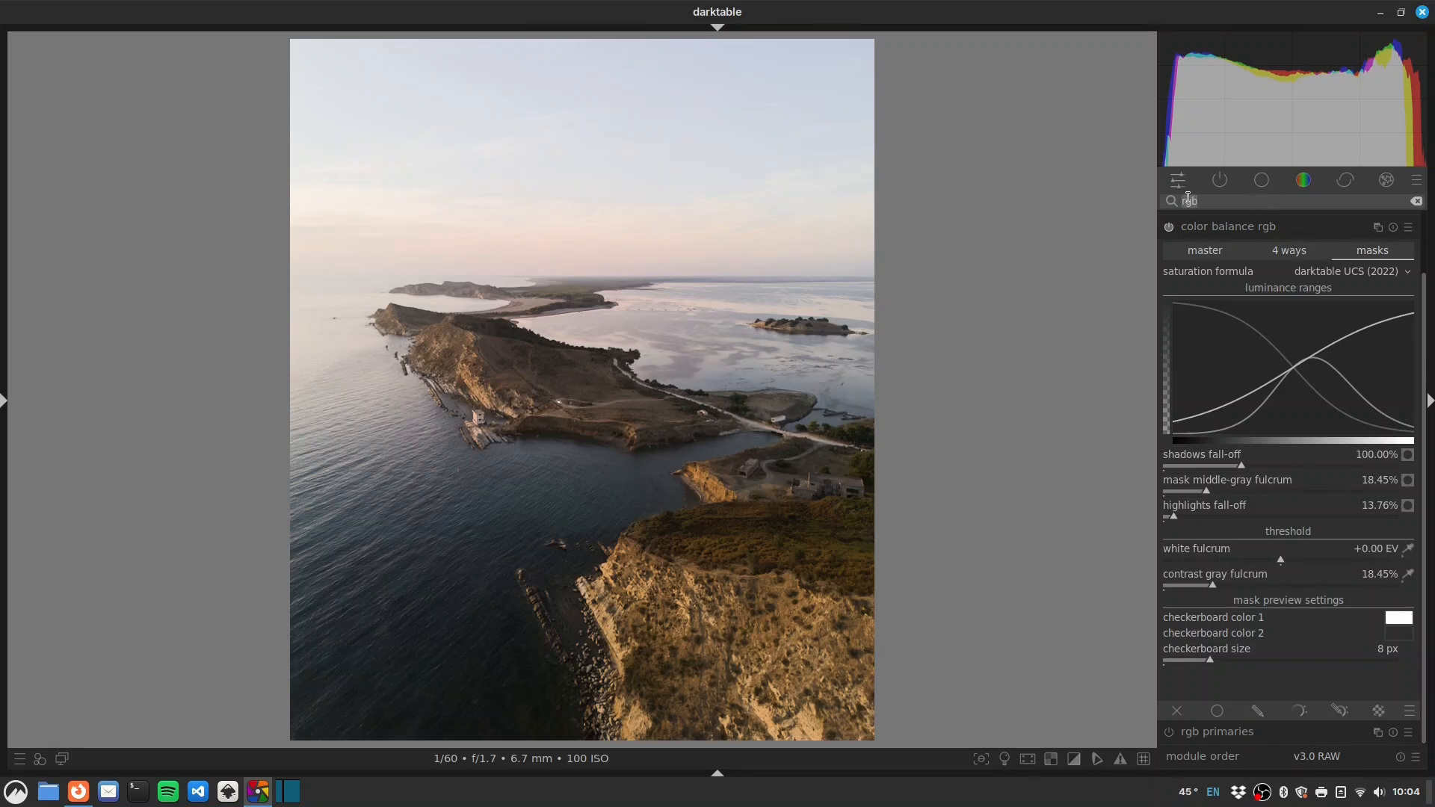
type("color eq")
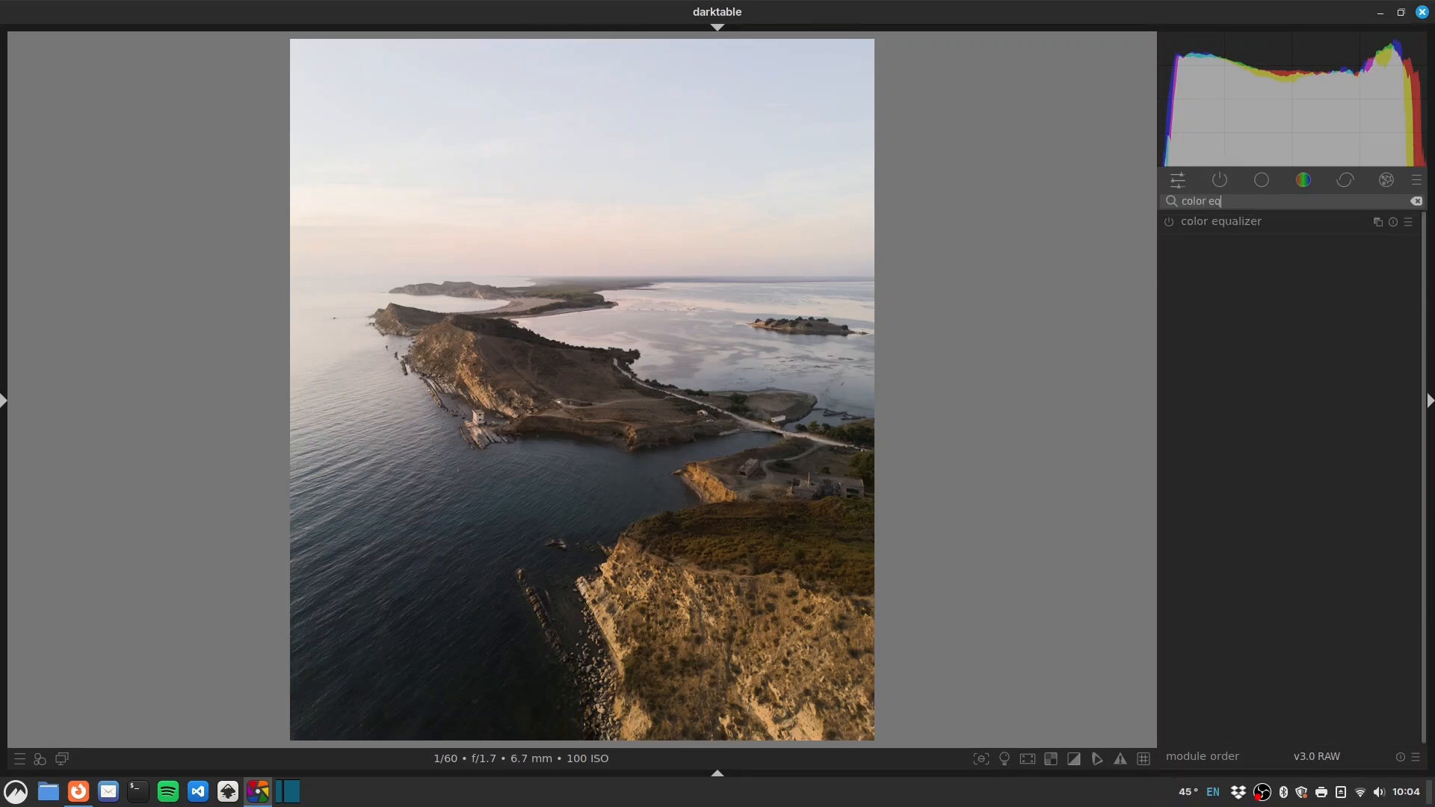
left_click(1169, 223)
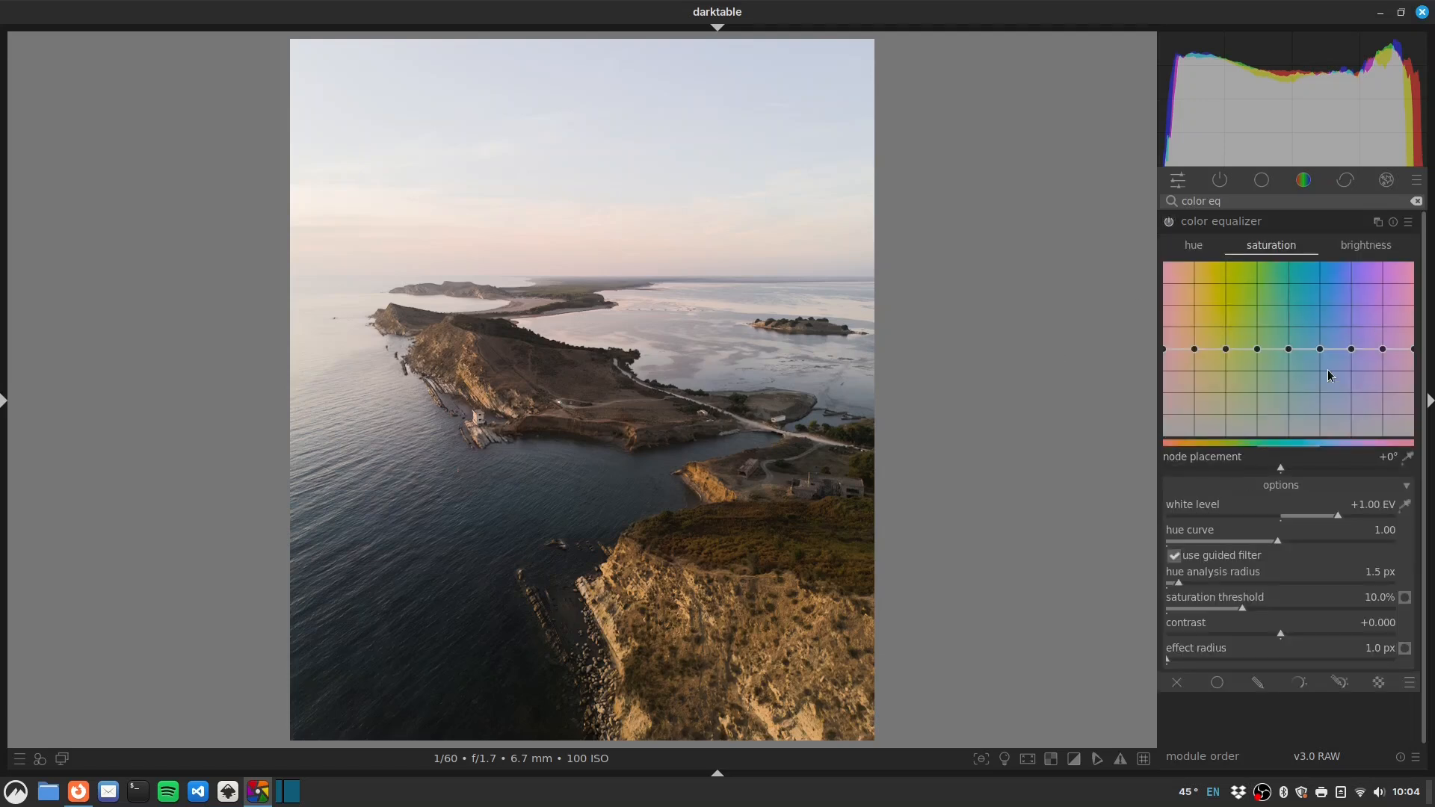
left_click(1189, 230)
left_click(1208, 223)
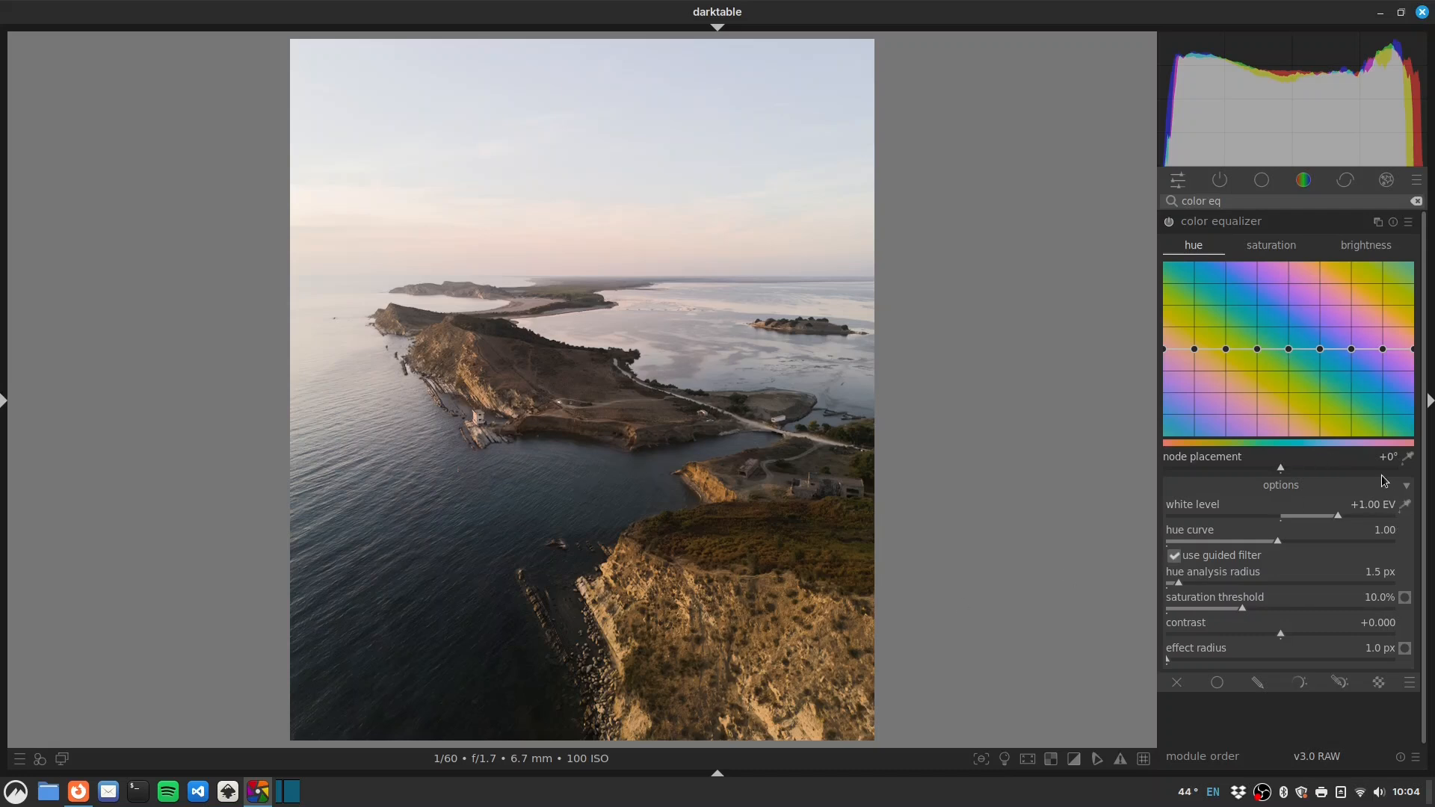
key("shift+z")
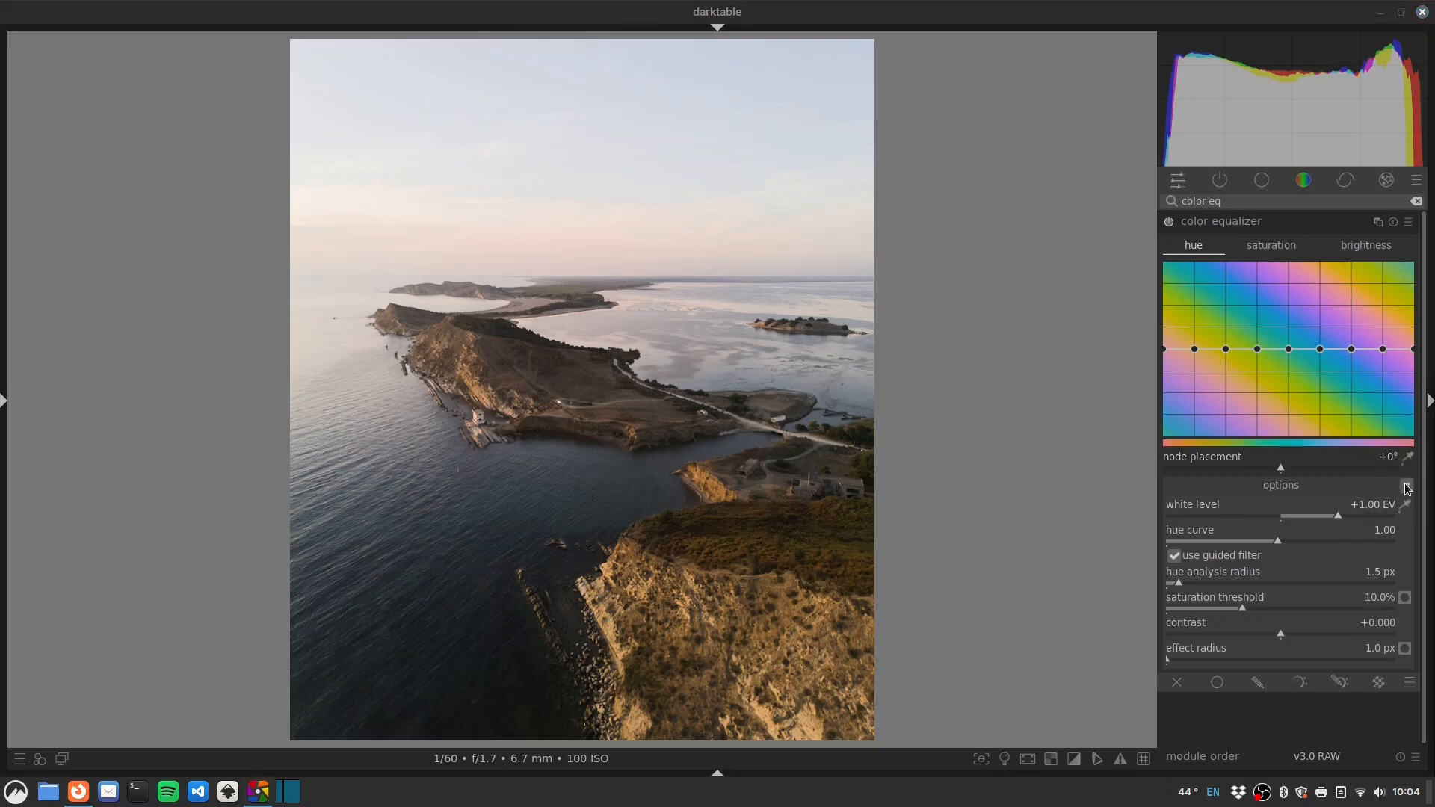
Sample the dark sea with the color equalizer's picker and shift the blue hue node to about -62°
left_click(1406, 459)
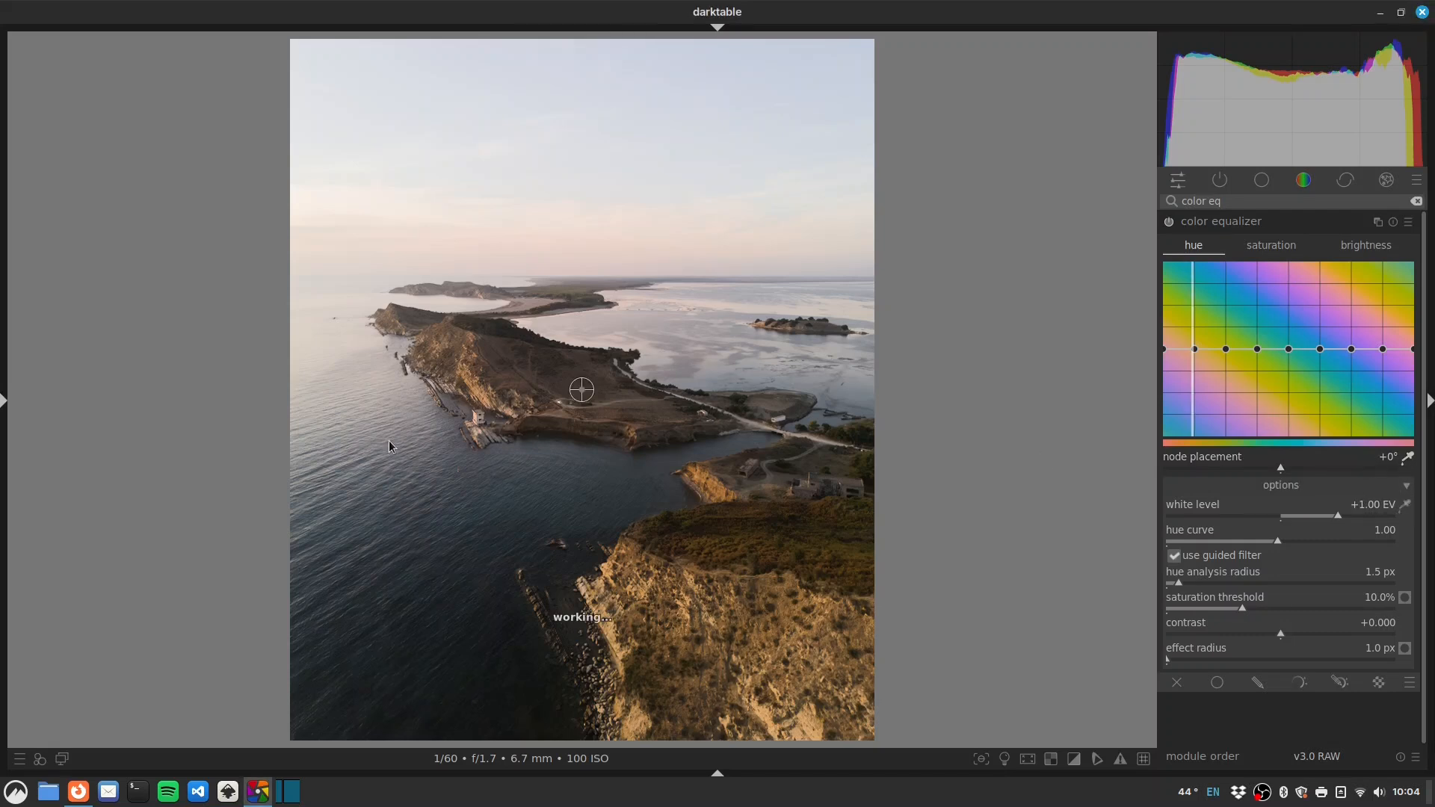
left_click(425, 529)
left_click_drag(423, 533, 452, 538)
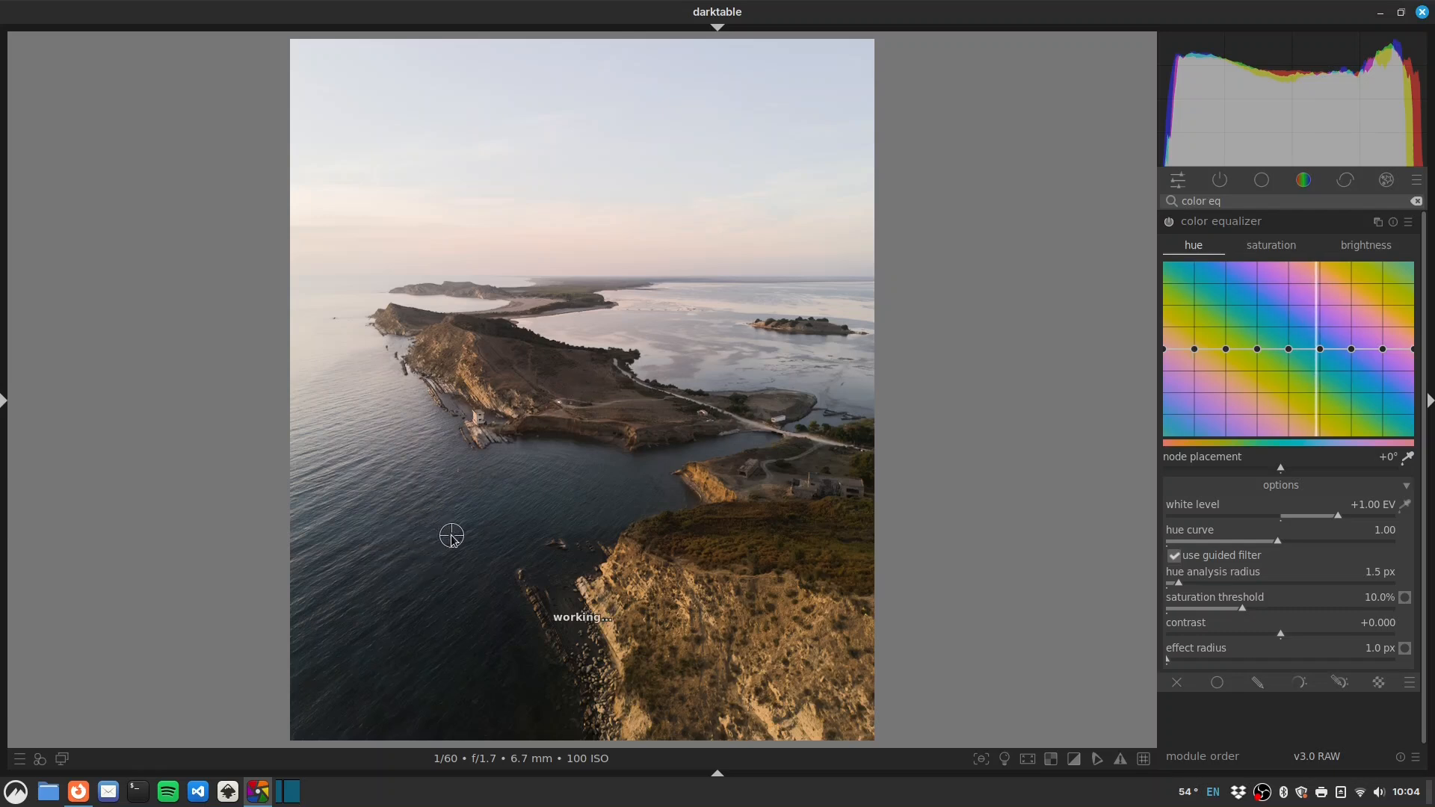
left_click_drag(1320, 349, 1323, 369)
left_click_drag(1322, 386, 1322, 383)
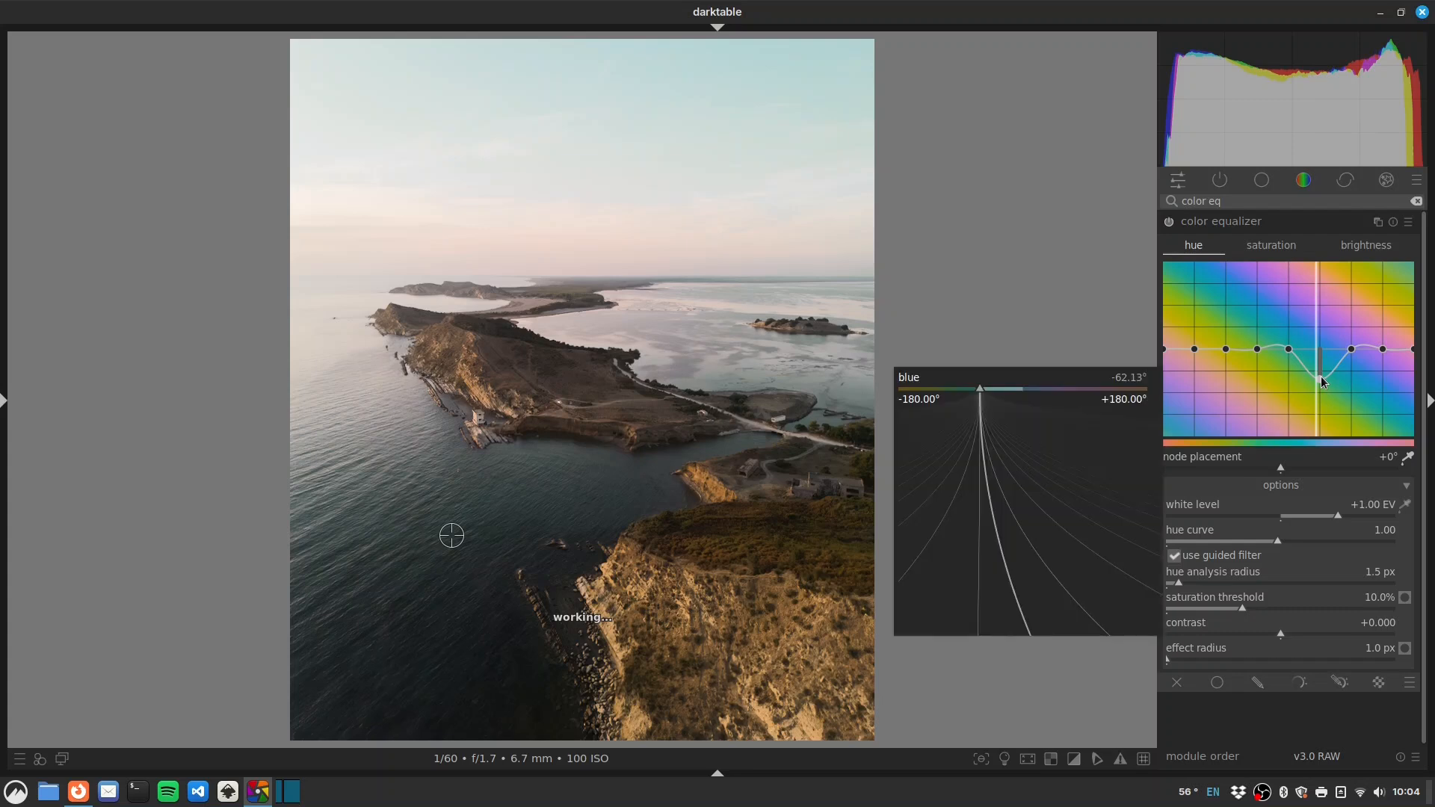
left_click_drag(1322, 384, 1322, 382)
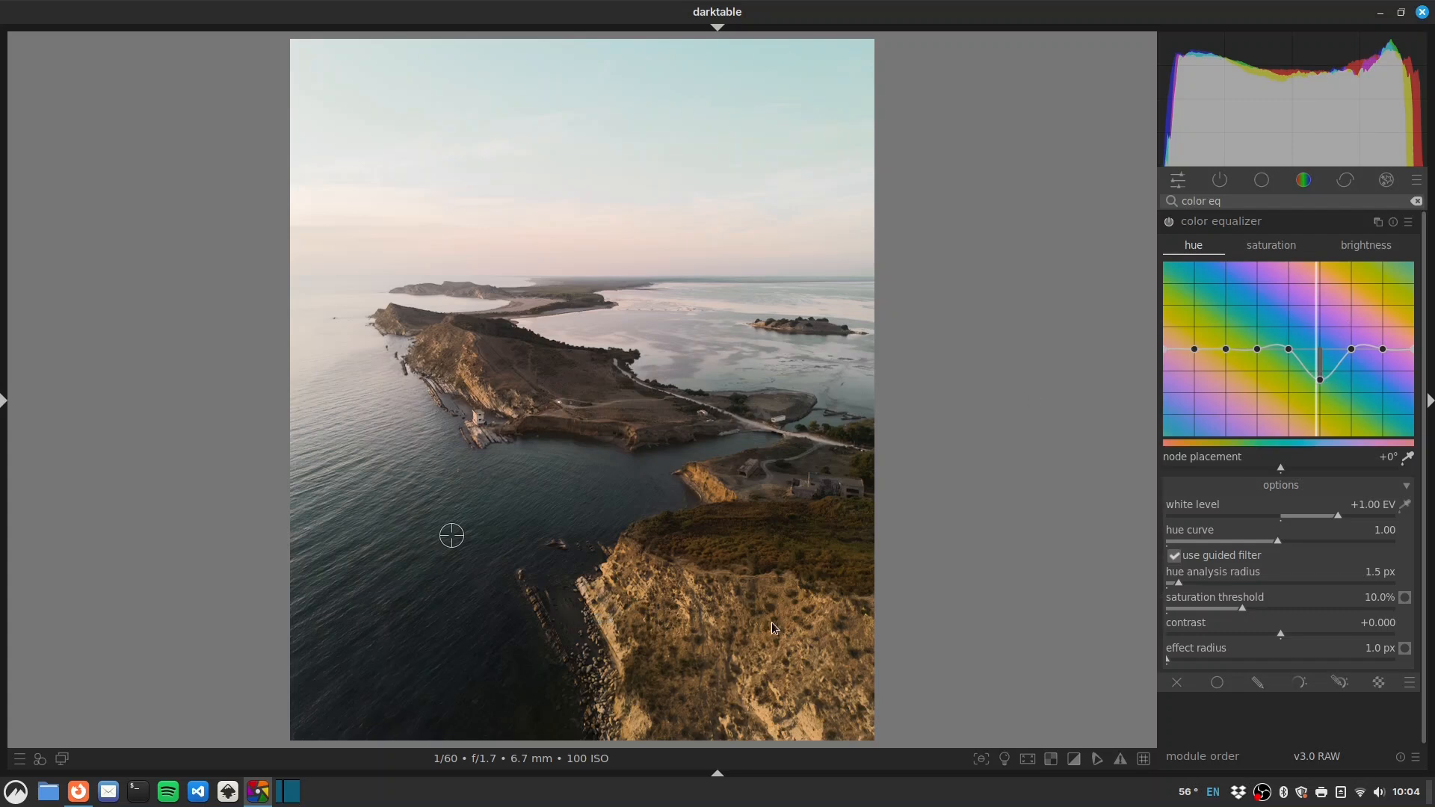
Sample the foreground cliff and shift the orange hue node slightly so the rock turns warmer and redder
left_click(1408, 462)
left_click(1408, 462)
left_click_drag(708, 661, 762, 620)
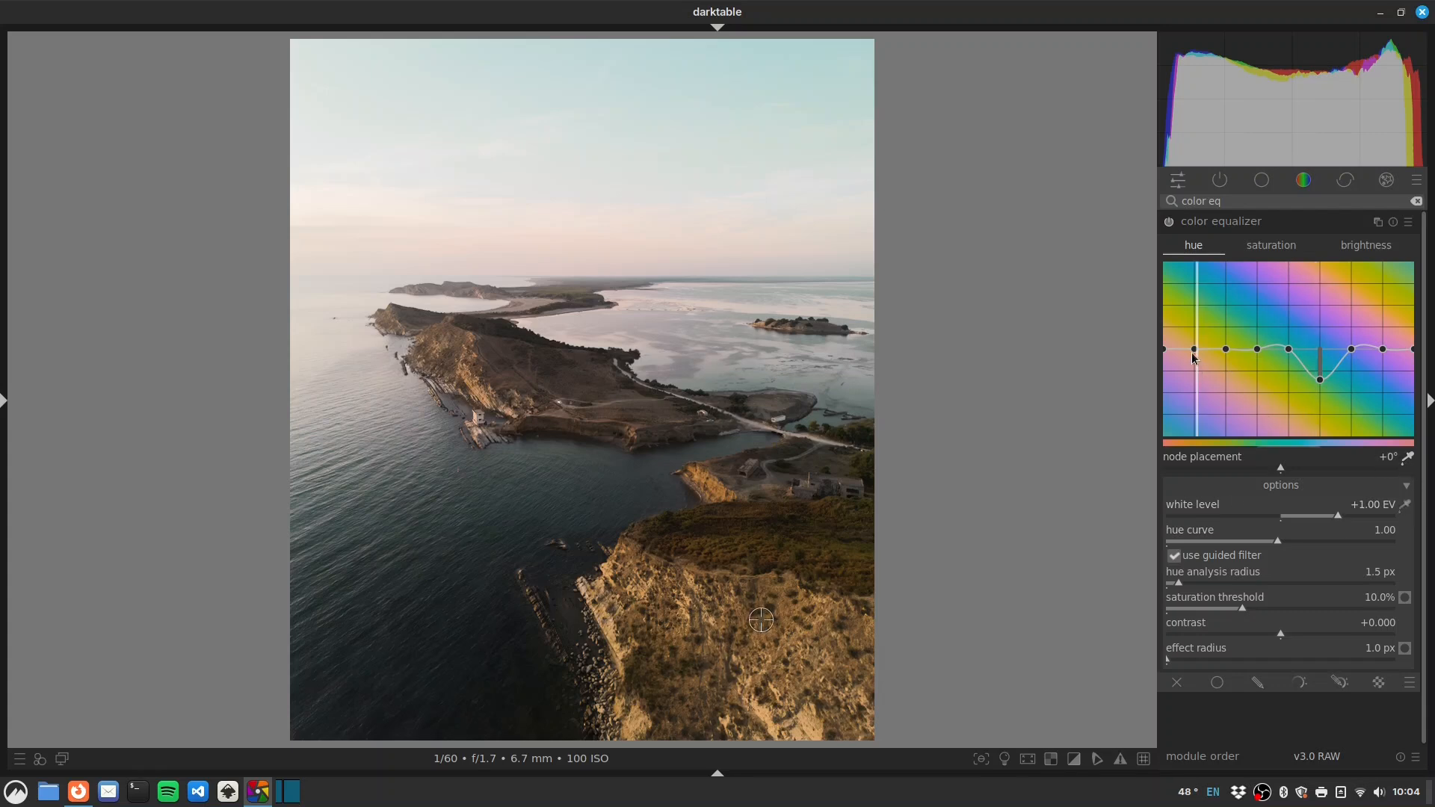
left_click_drag(1196, 351, 1197, 351)
Raise the blue node moderately in both the saturation and brightness curves of the color equalizer
left_click(1258, 252)
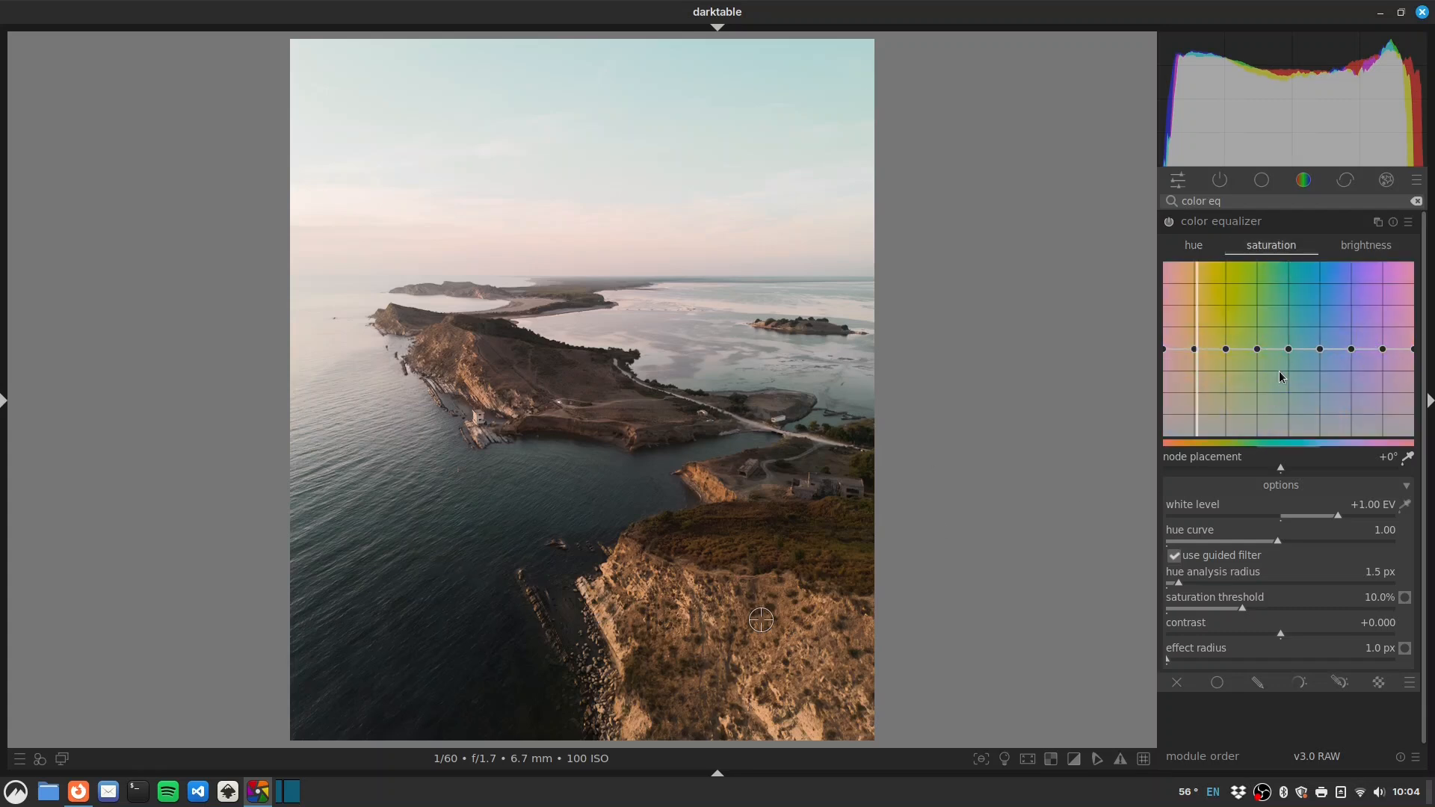
left_click_drag(1321, 349, 1323, 333)
left_click(1368, 246)
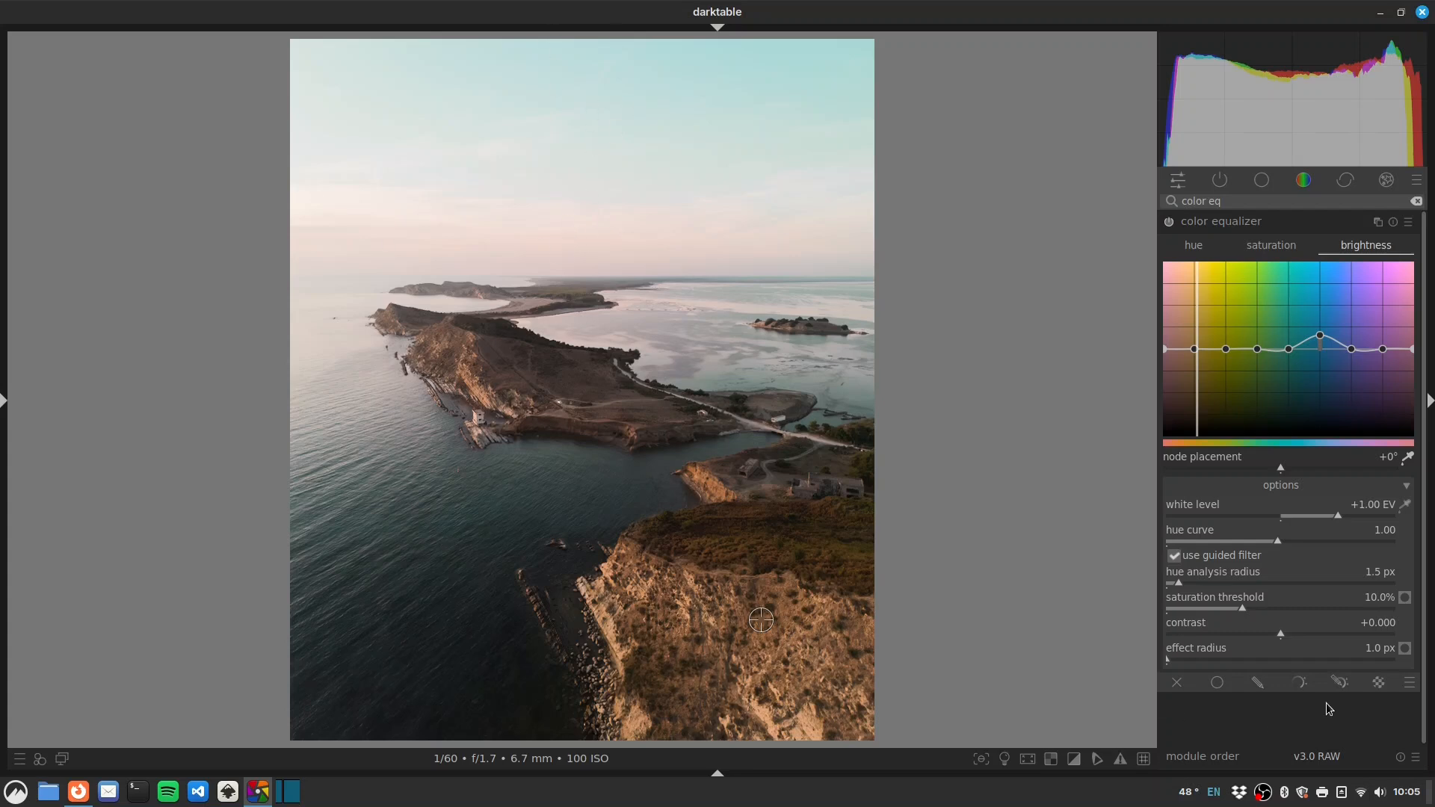
Limit the color equalizer to the sea and land with a drawn gradient mask along the horizon, checking its coverage with the mask display
left_click(1257, 682)
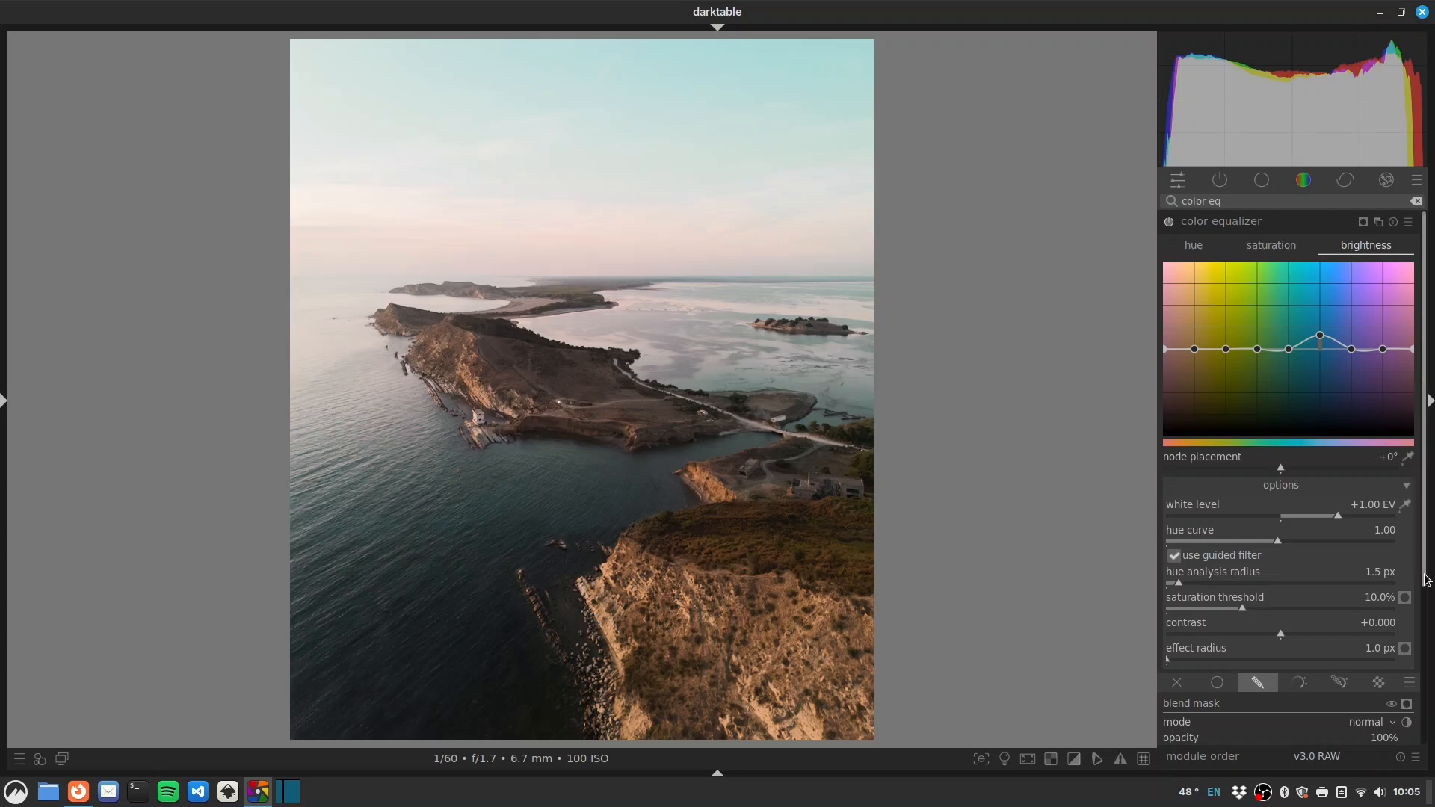
scroll(1412, 613, "down", 4)
left_click(1391, 641)
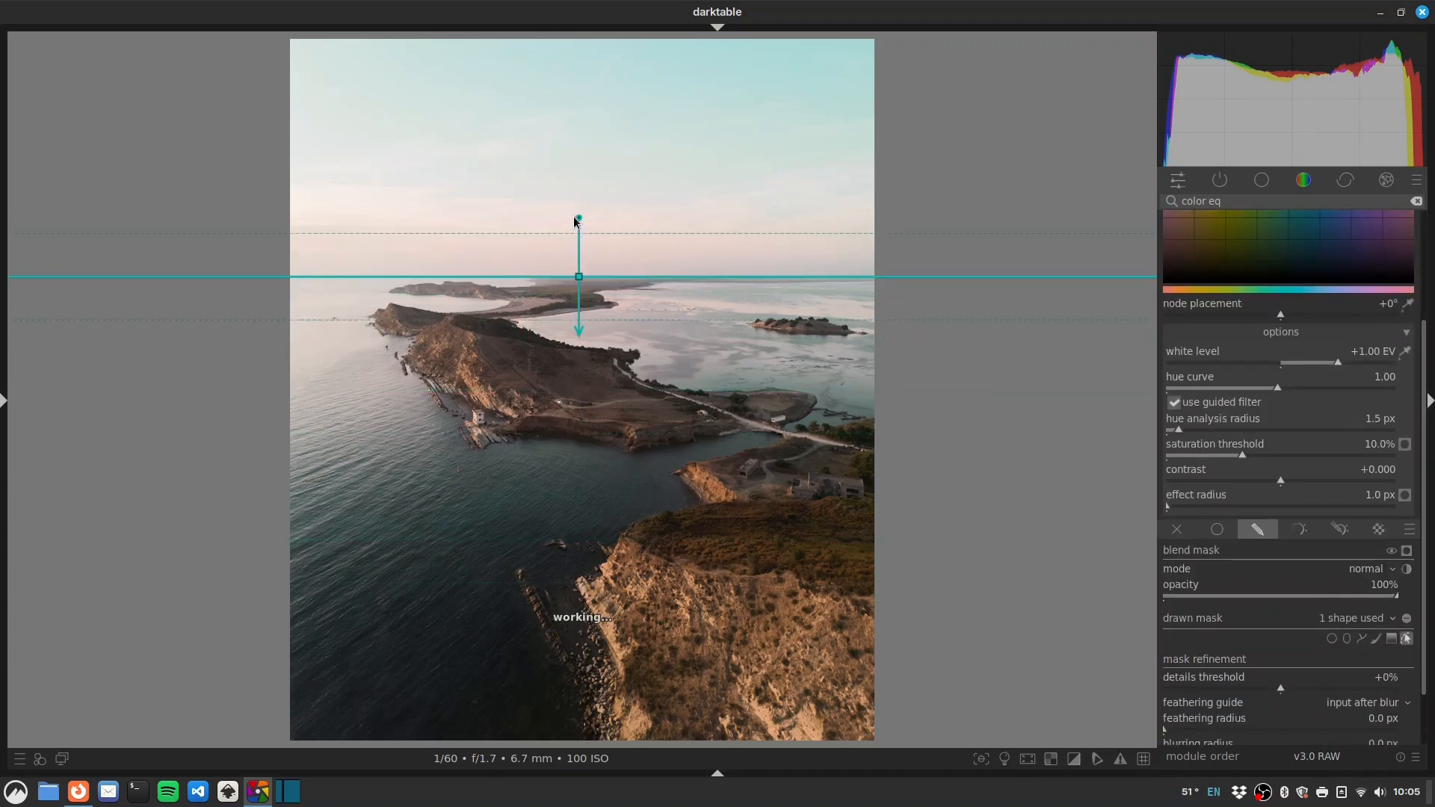
left_click_drag(579, 280, 578, 345)
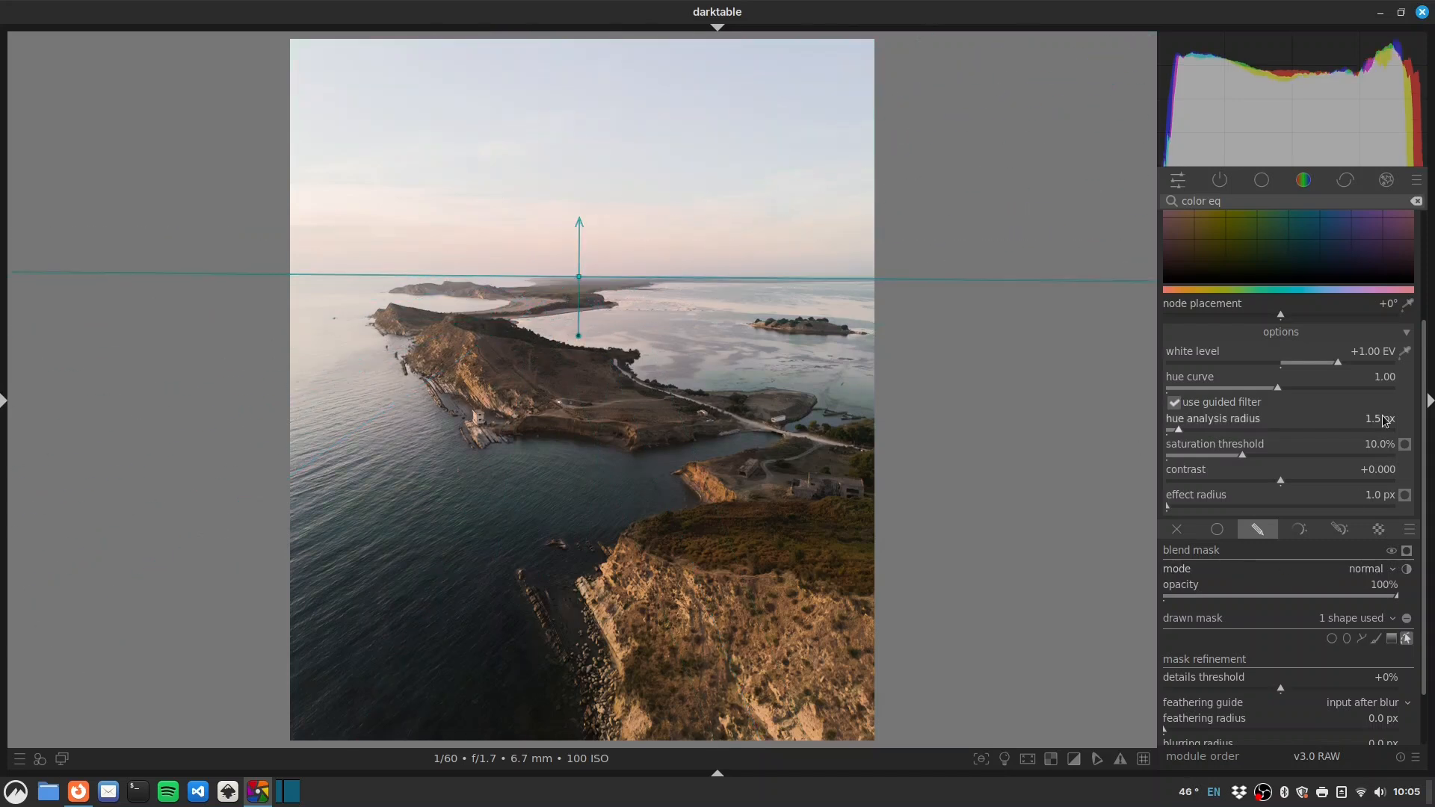
left_click(1407, 551)
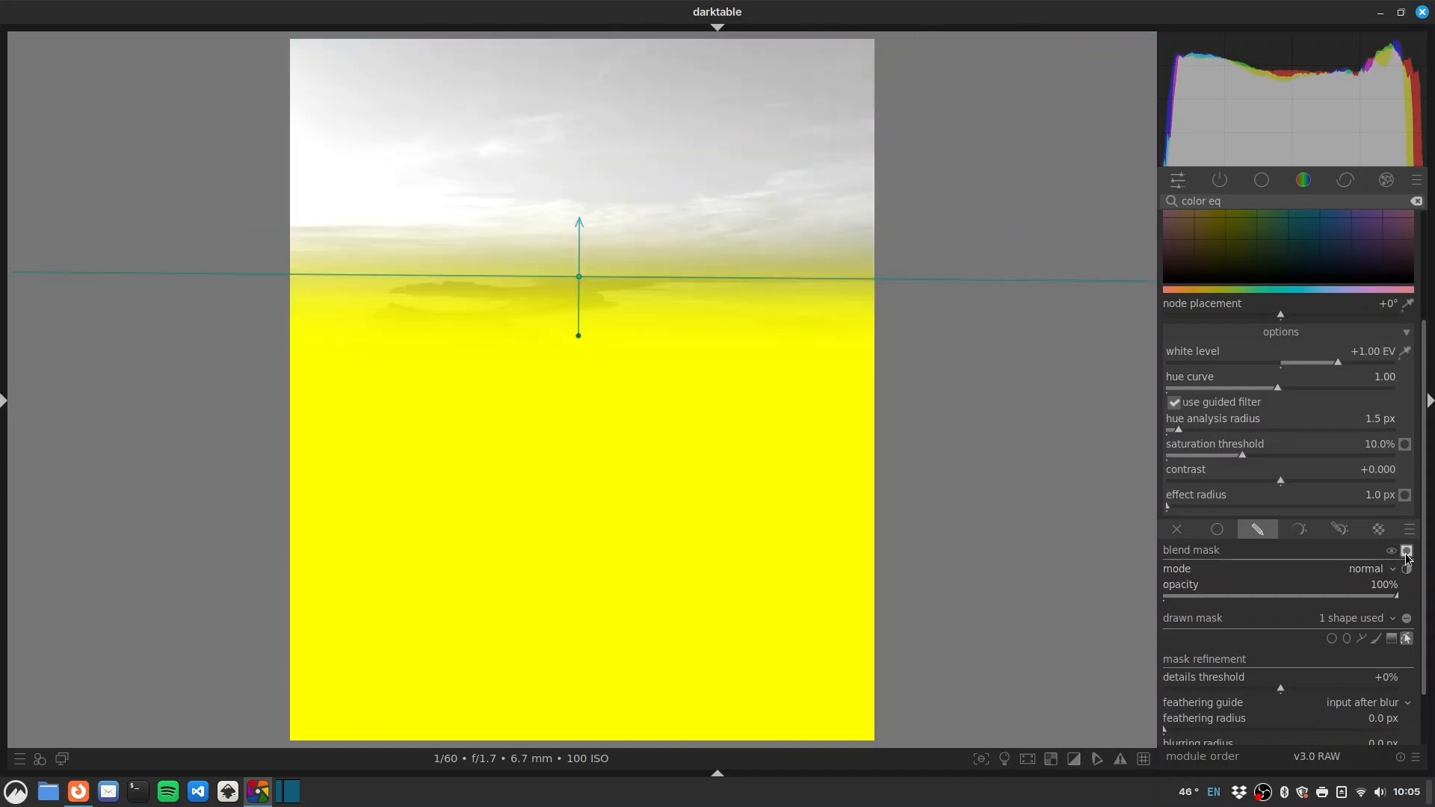
left_click(1407, 552)
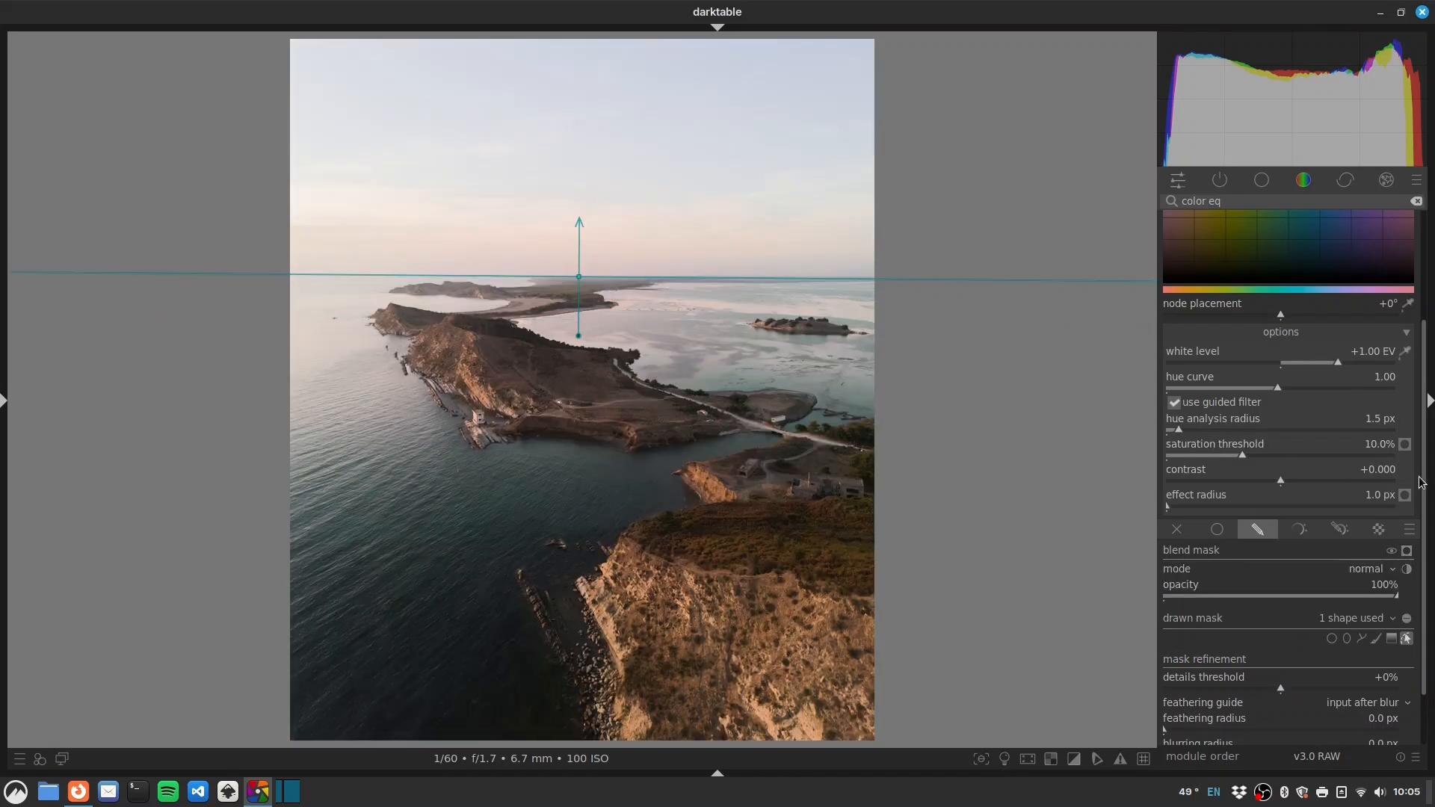
Add a new color equalizer instance and sample the upper sky's hue for its saturation curve
scroll(1414, 437, "up", 2)
scroll(1414, 438, "up", 4)
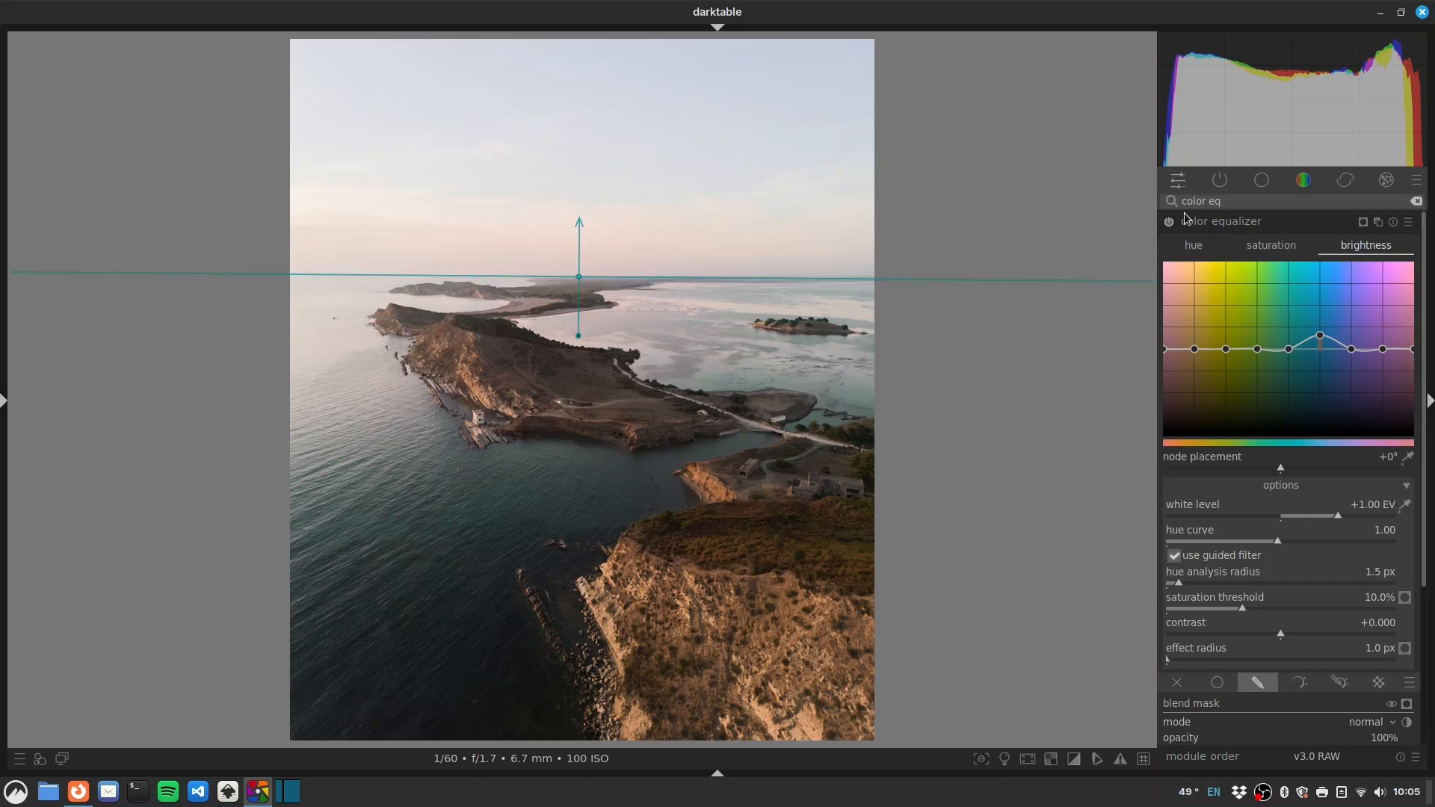
left_click(1379, 224)
left_click(1196, 247)
left_click(1270, 245)
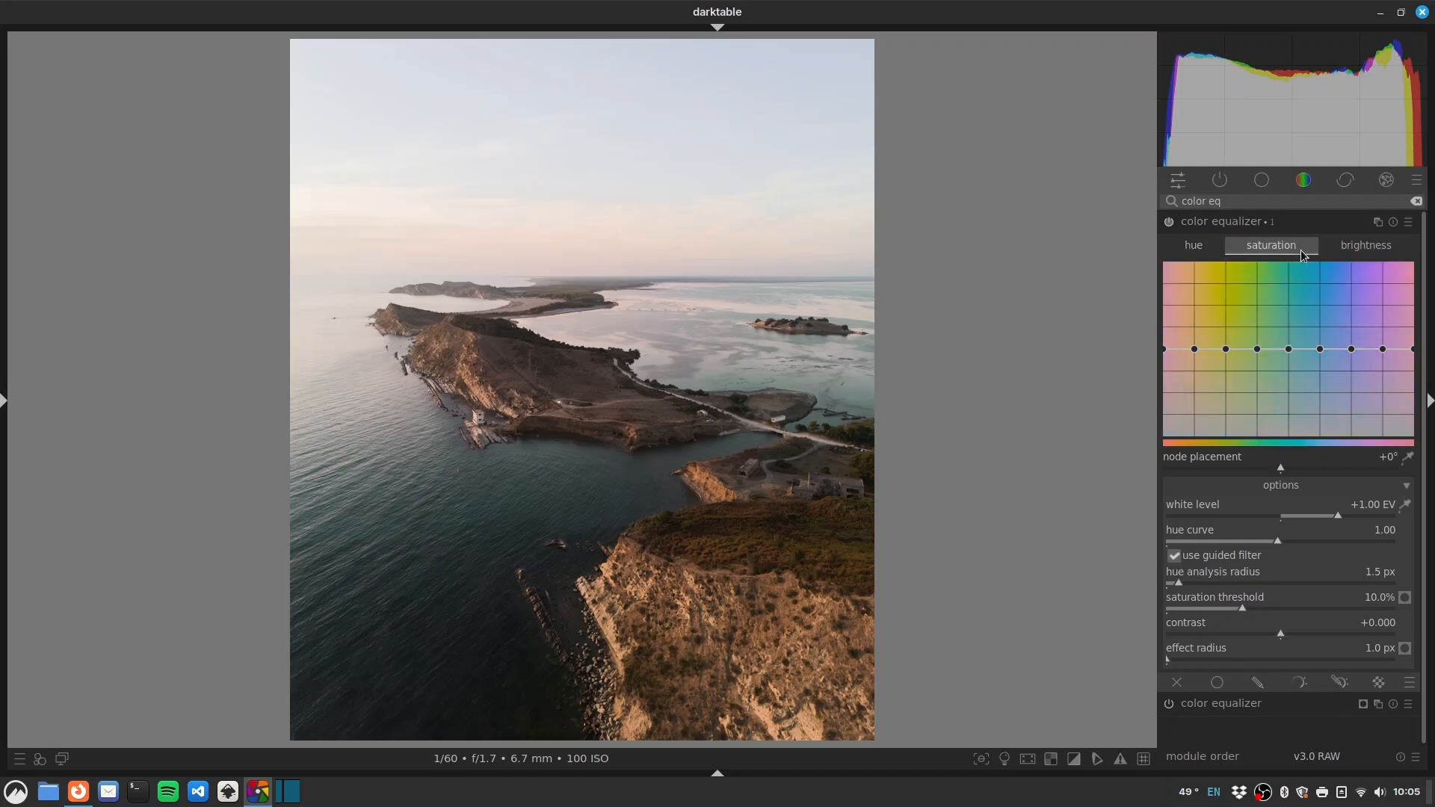
left_click(1408, 456)
left_click(670, 115)
left_click(682, 83)
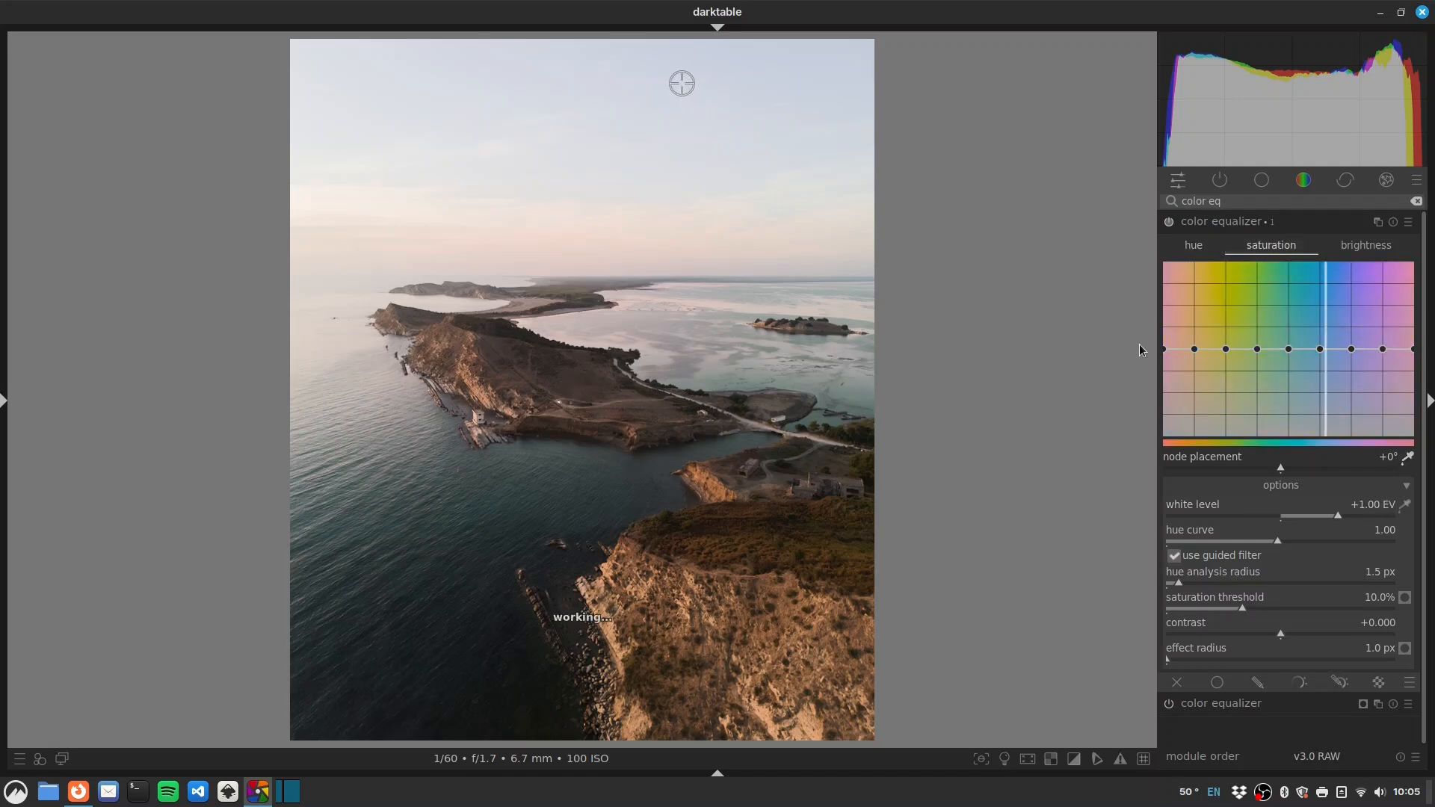
In the new color equalizer instance, slightly lower the blue saturation and raise the blue brightness
left_click_drag(1320, 353, 1321, 360)
left_click(1366, 245)
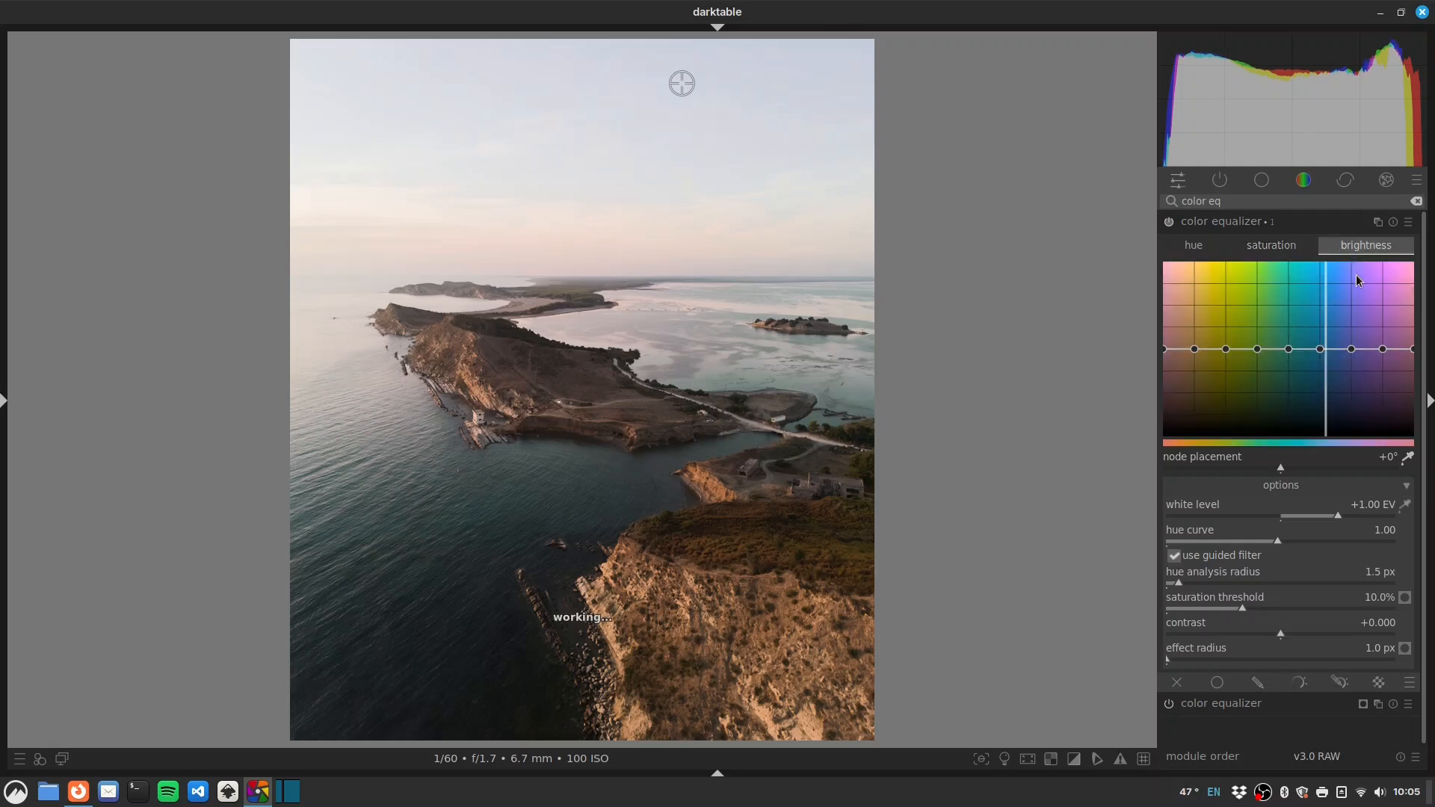
left_click_drag(1320, 349, 1321, 336)
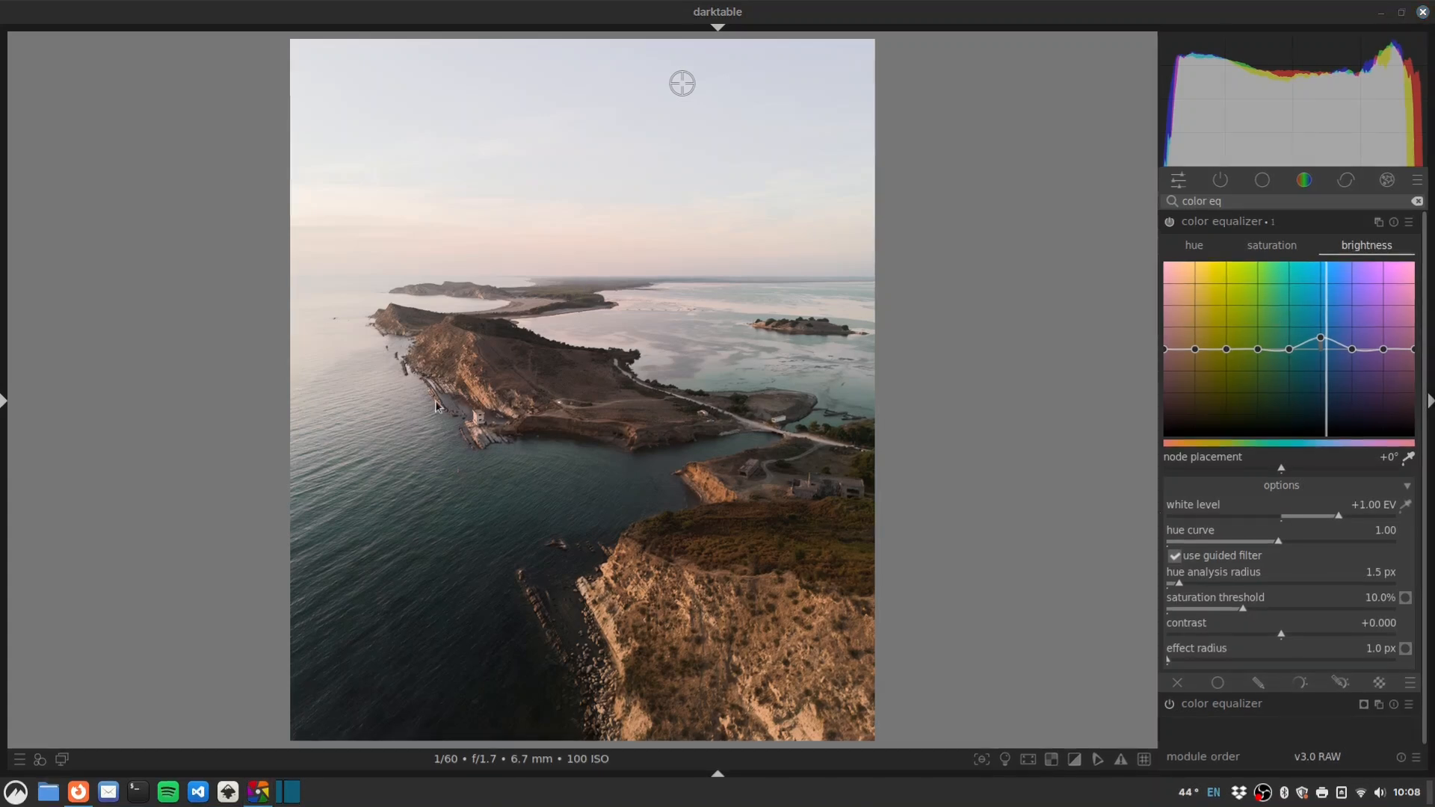
Enable the contrast equalizer with a slight luma contrast boost, and add a second instance with its luma curve raised slightly toward the fine details
triple_click(1235, 206)
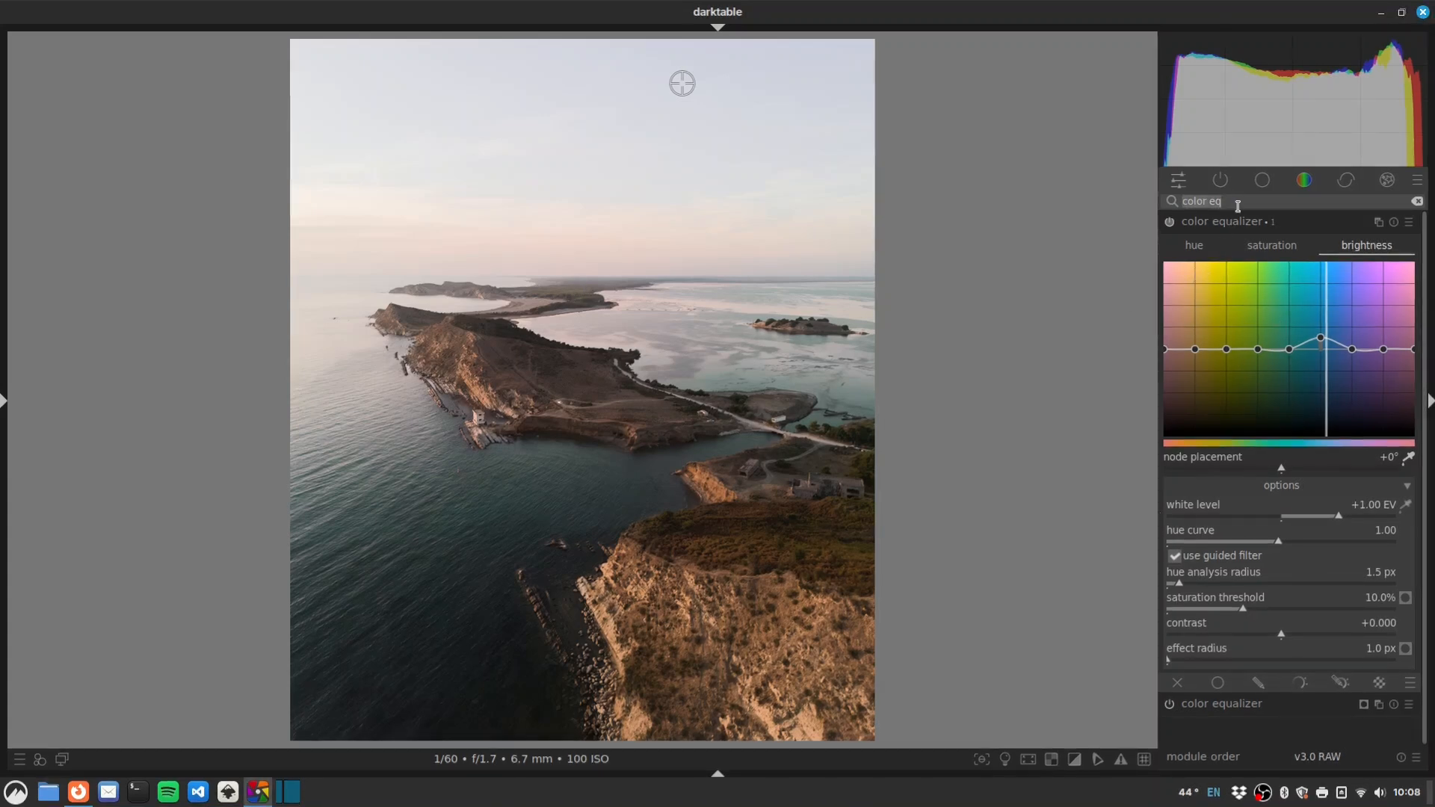
type("contras")
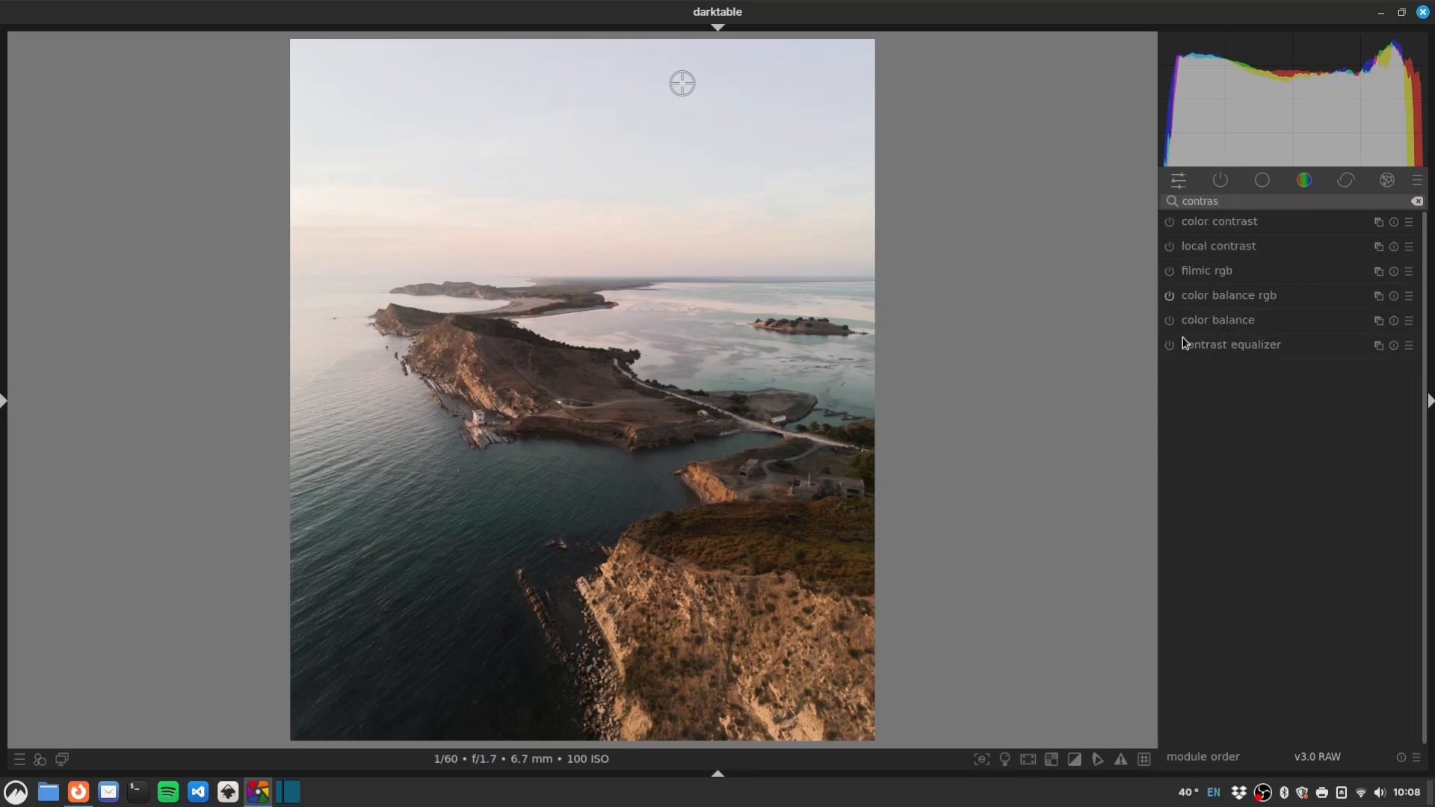
left_click(1170, 345)
left_click(1276, 343)
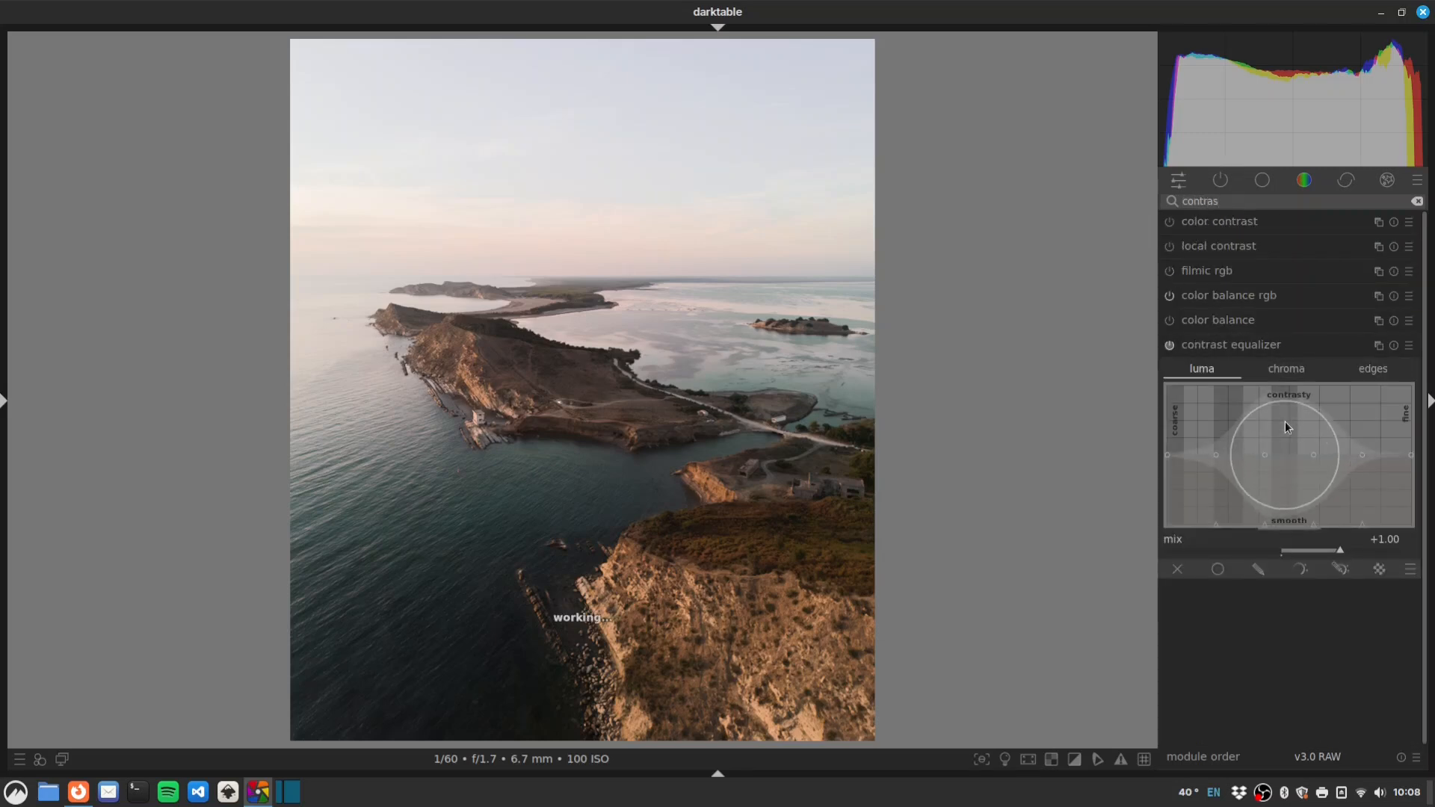
left_click_drag(1288, 432, 1297, 436)
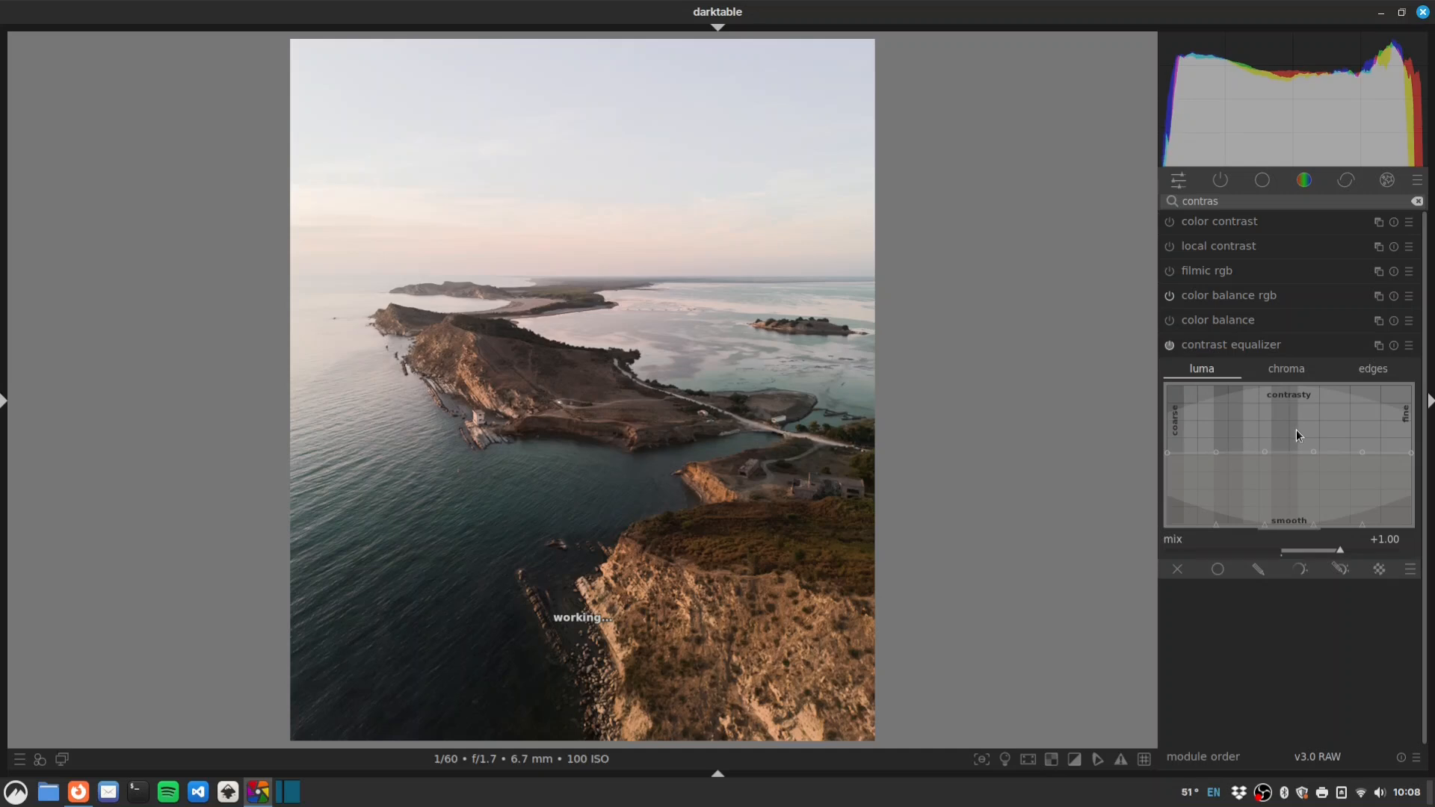
left_click(1379, 345)
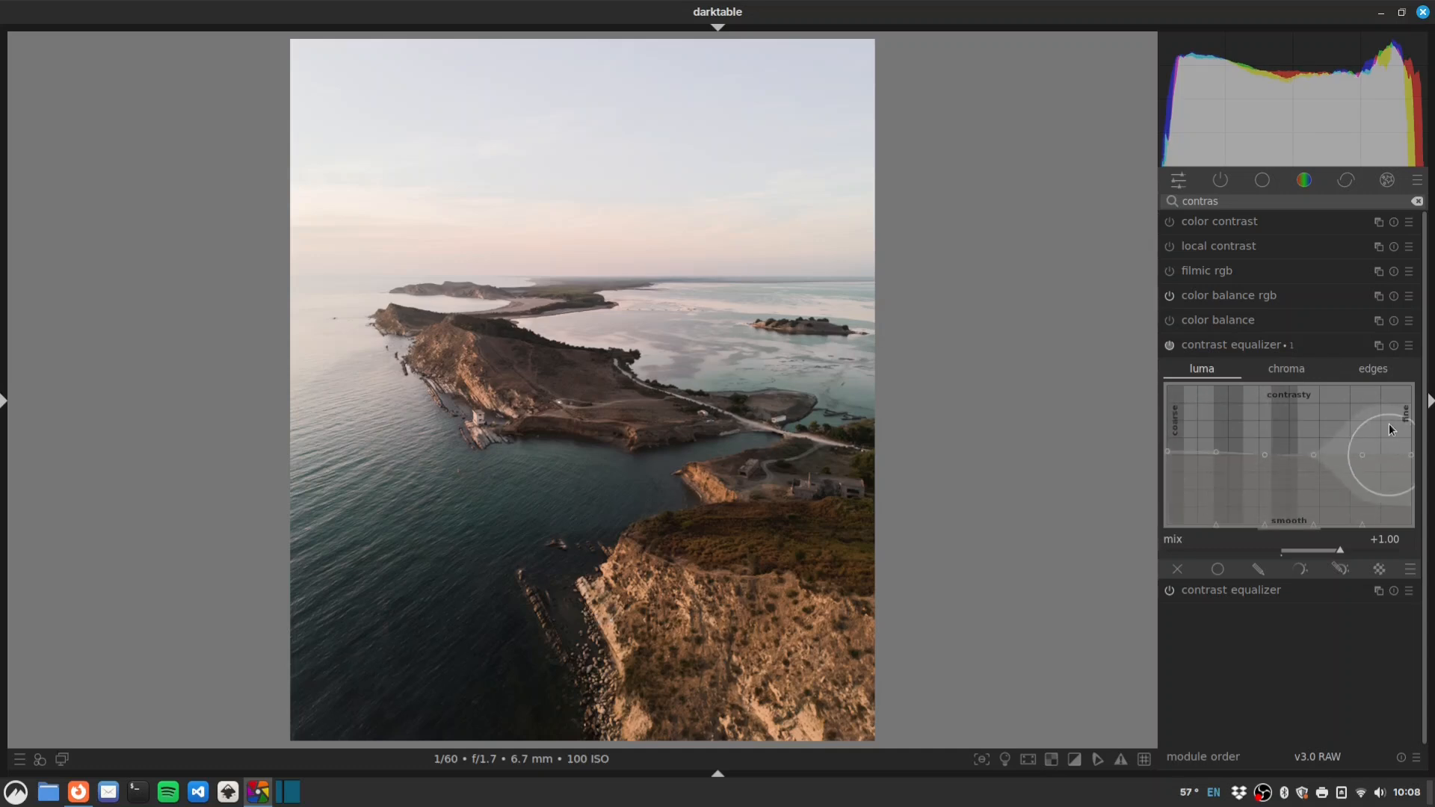
left_click_drag(1388, 420, 1387, 415)
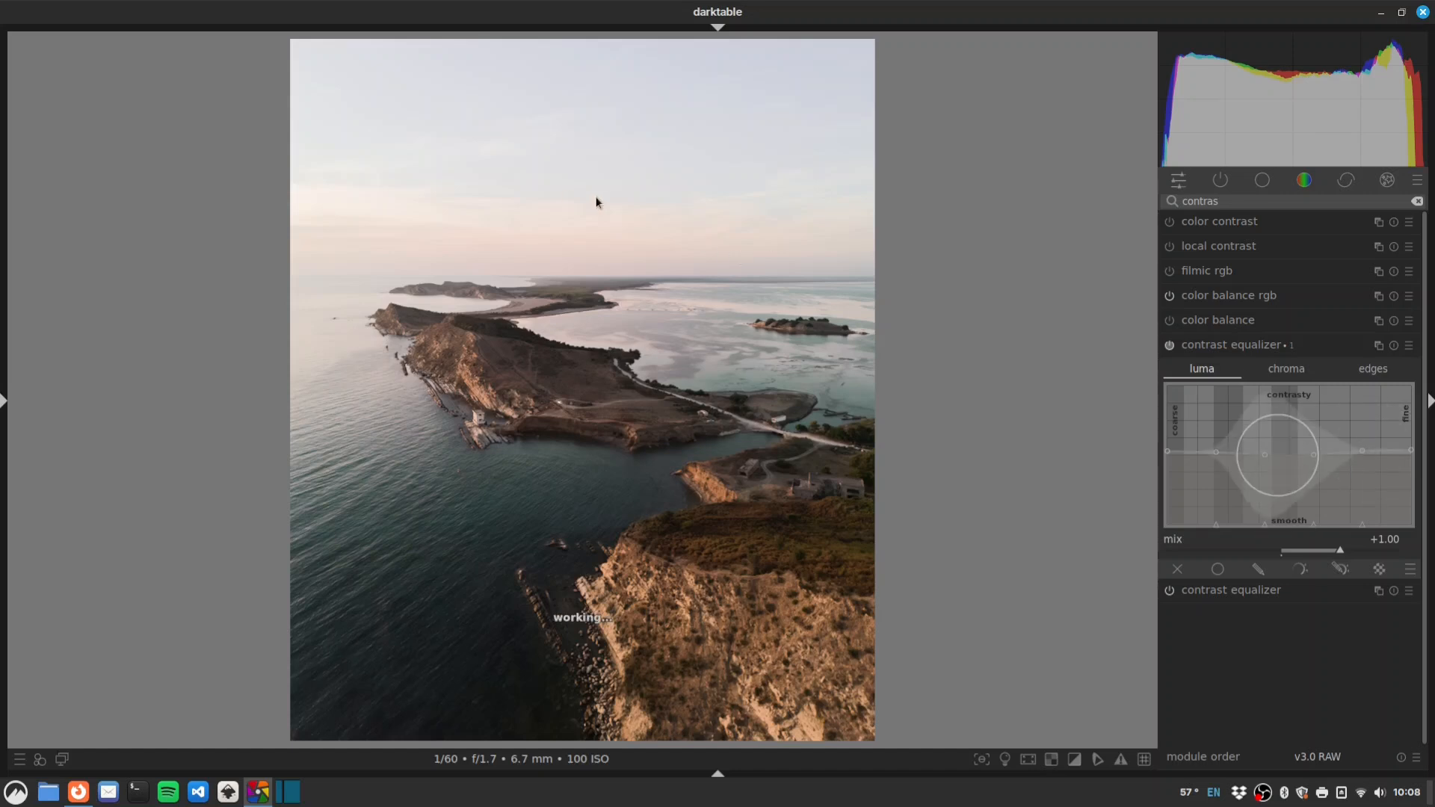
Add a second exposure instance and turn on its drawn mask
double_click(1235, 201)
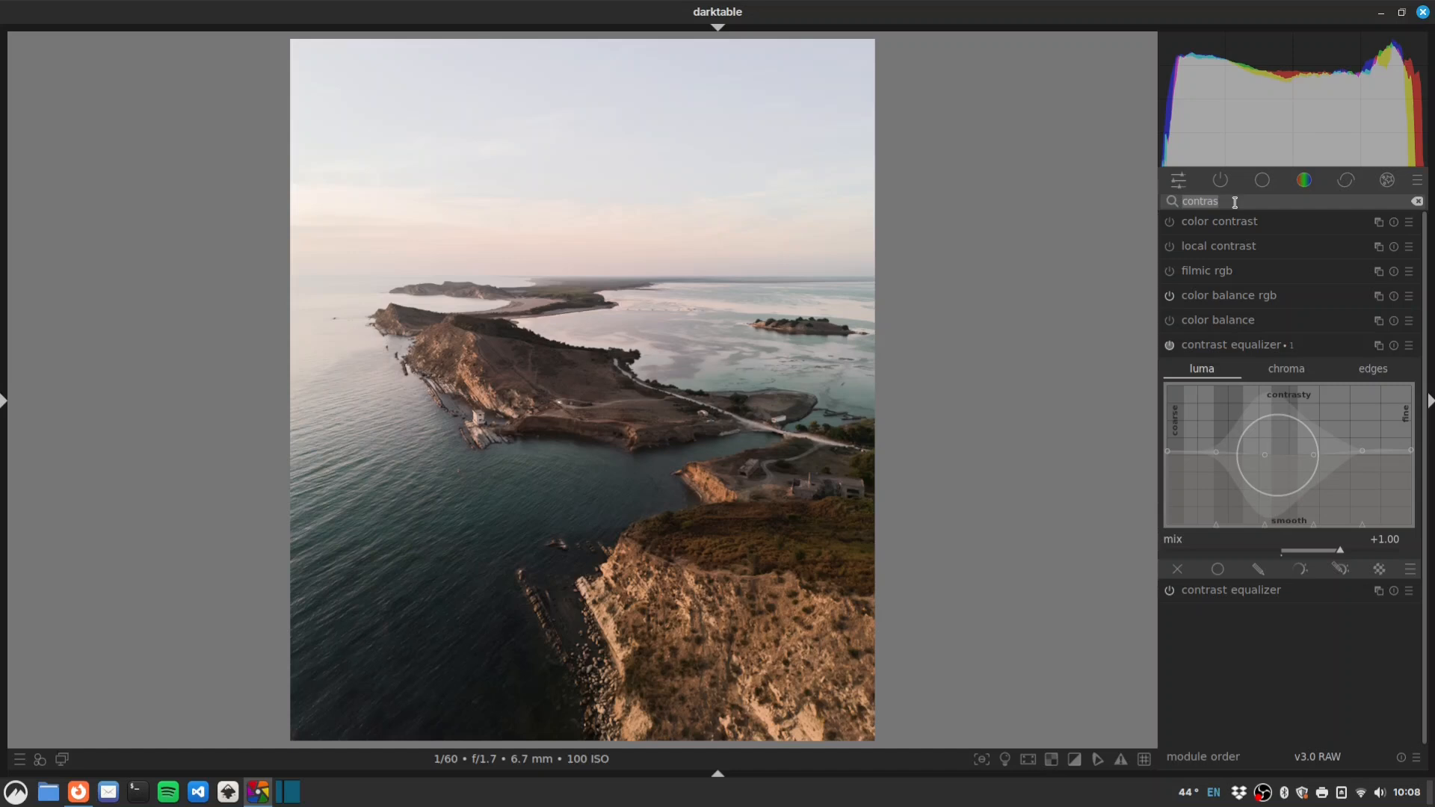
type("ex")
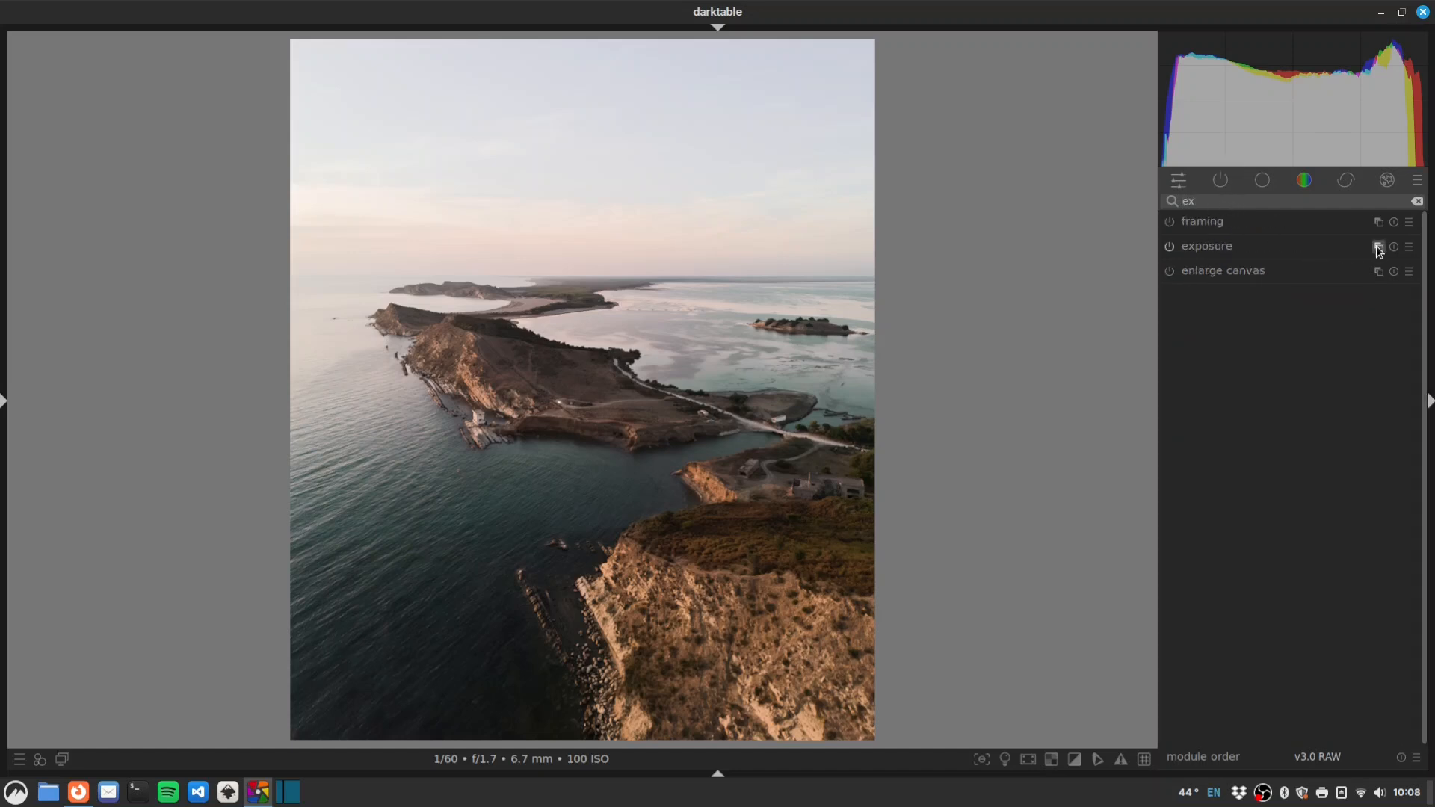
left_click(1379, 247)
left_click(1259, 379)
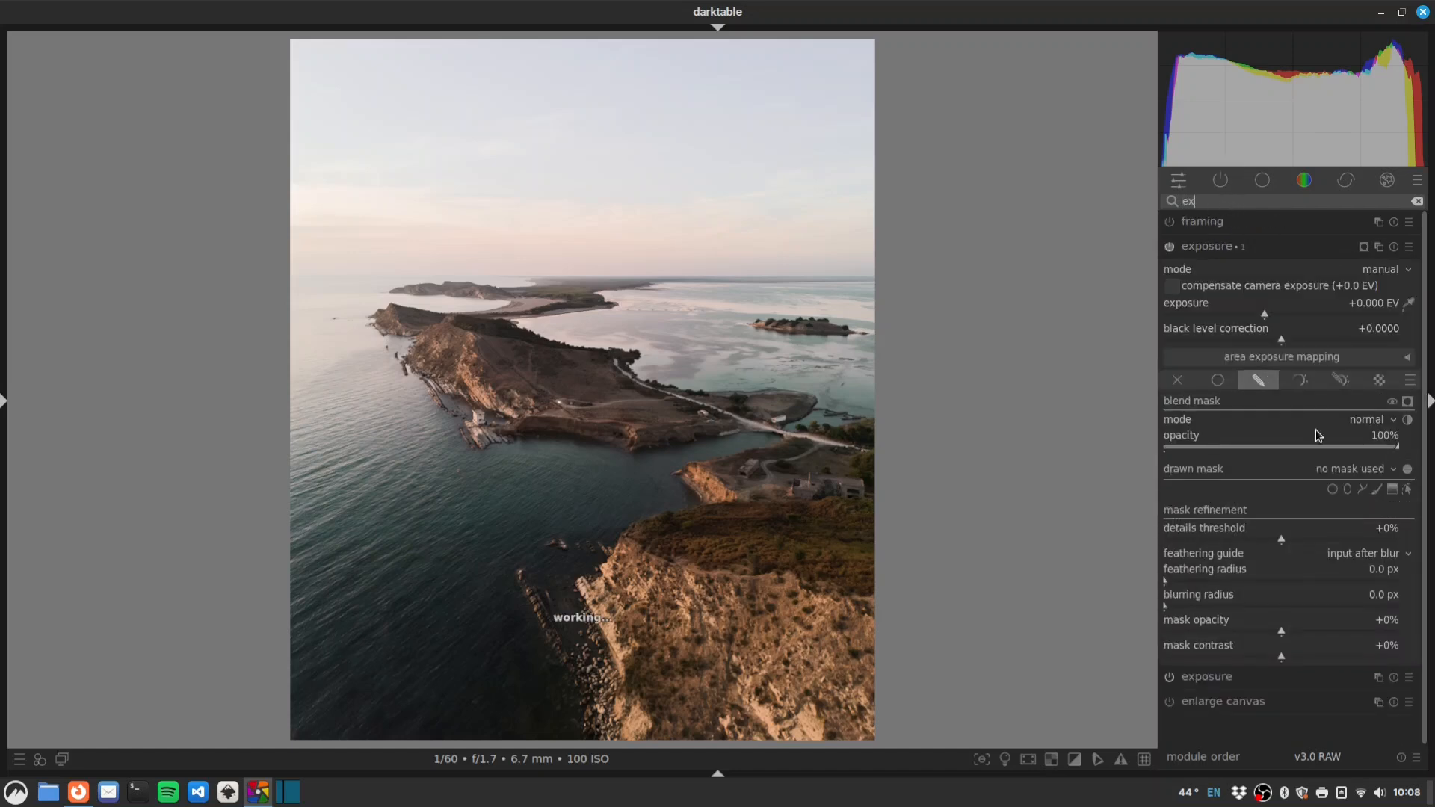
Draw a tall ellipse mask around the central headland, invert its polarity and display the mask over the image
left_click(1348, 490)
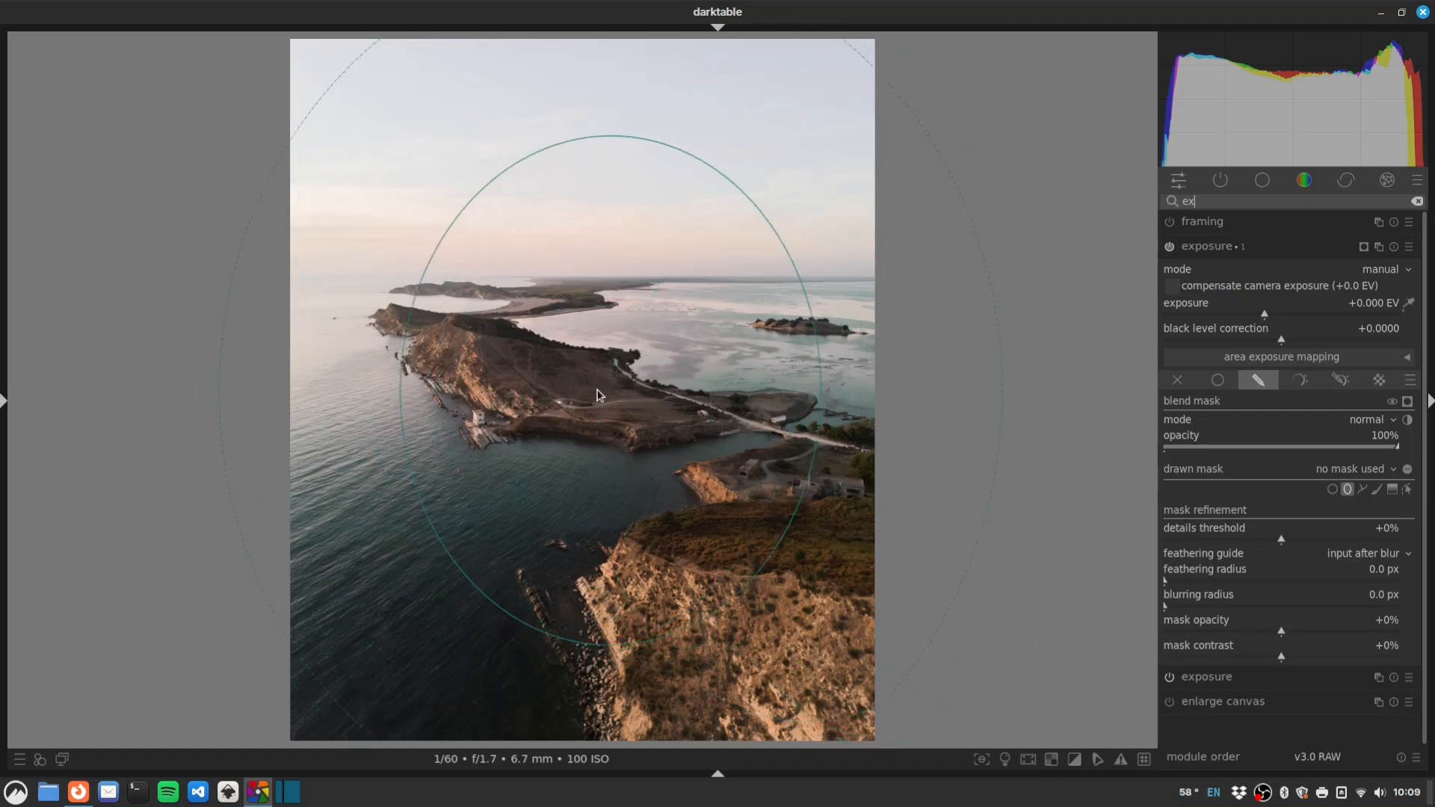
left_click(598, 432)
left_click_drag(704, 415, 702, 414)
left_click_drag(598, 167, 598, 178)
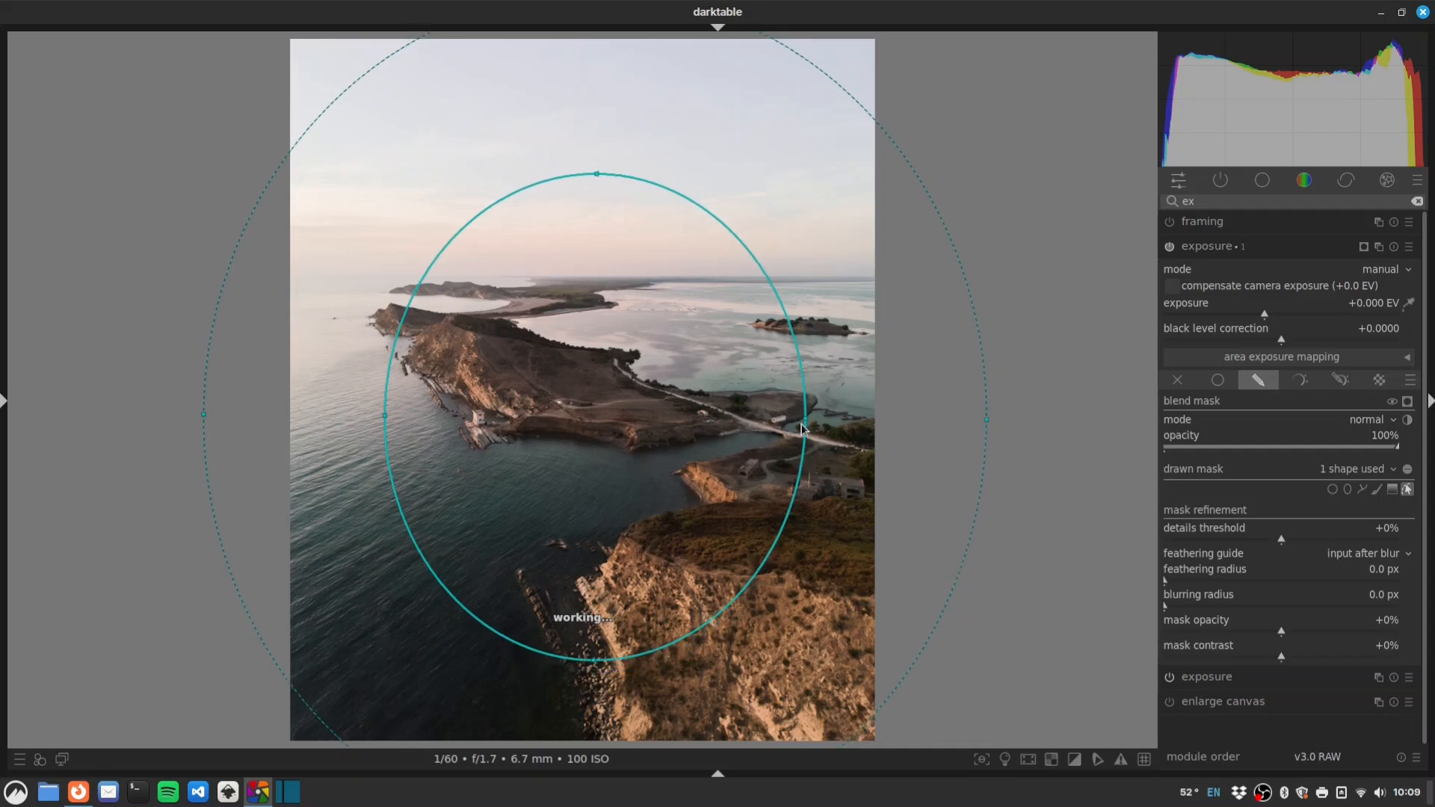
left_click_drag(804, 427, 784, 426)
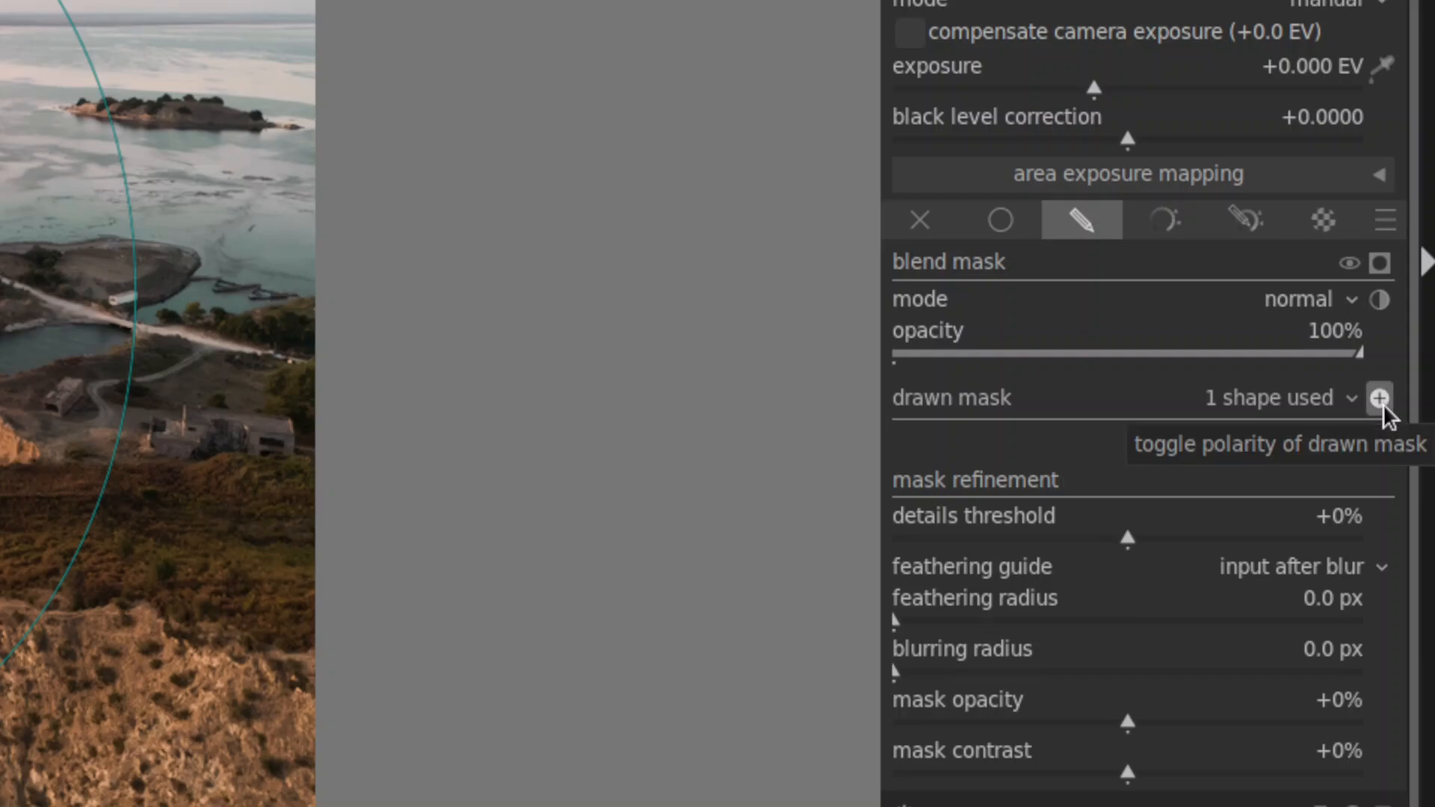
left_click(1407, 471)
left_click(1379, 262)
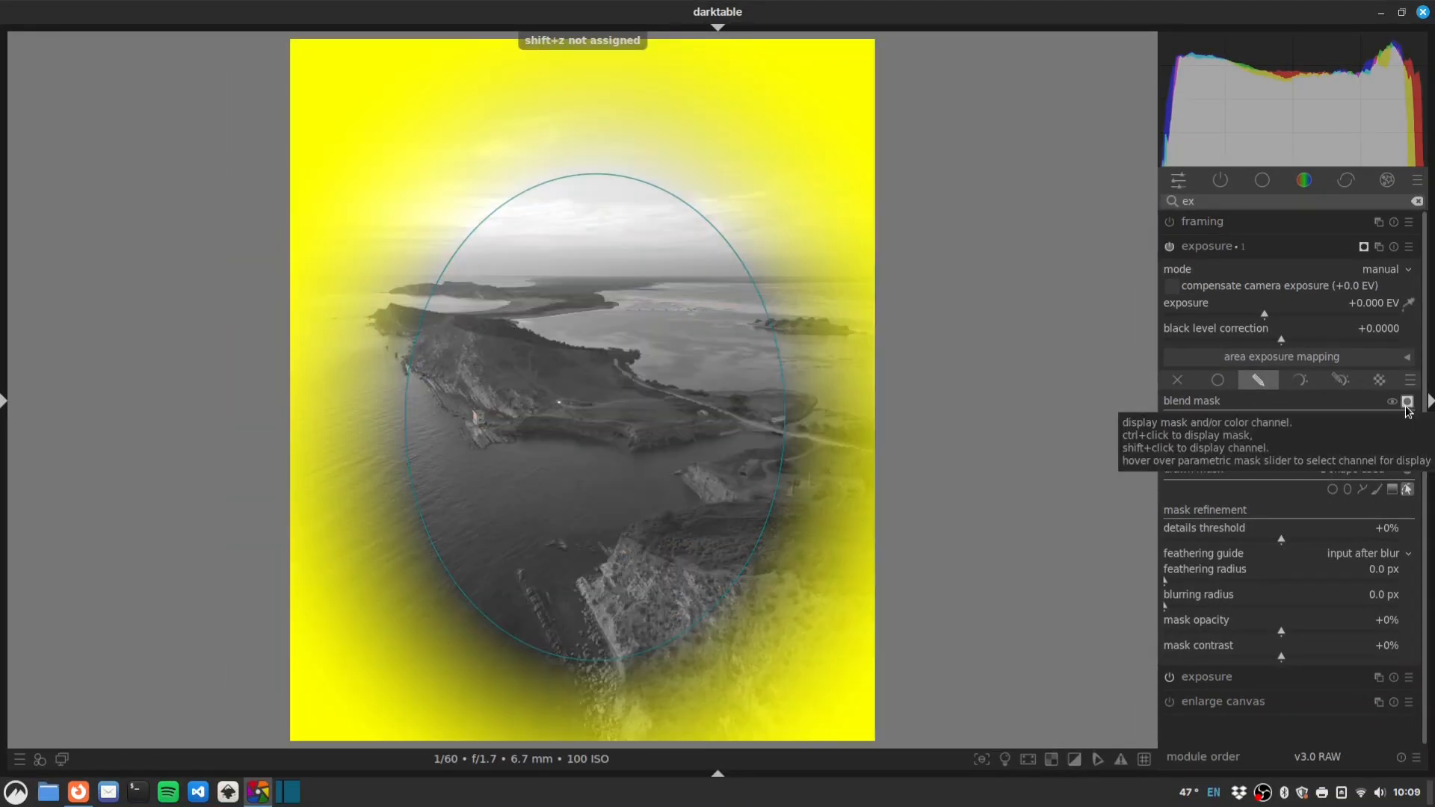
Shift the ellipse mask slightly toward the sea, hide the mask display and set the masked exposure instance to -1.090 EV
left_click_drag(673, 426, 663, 424)
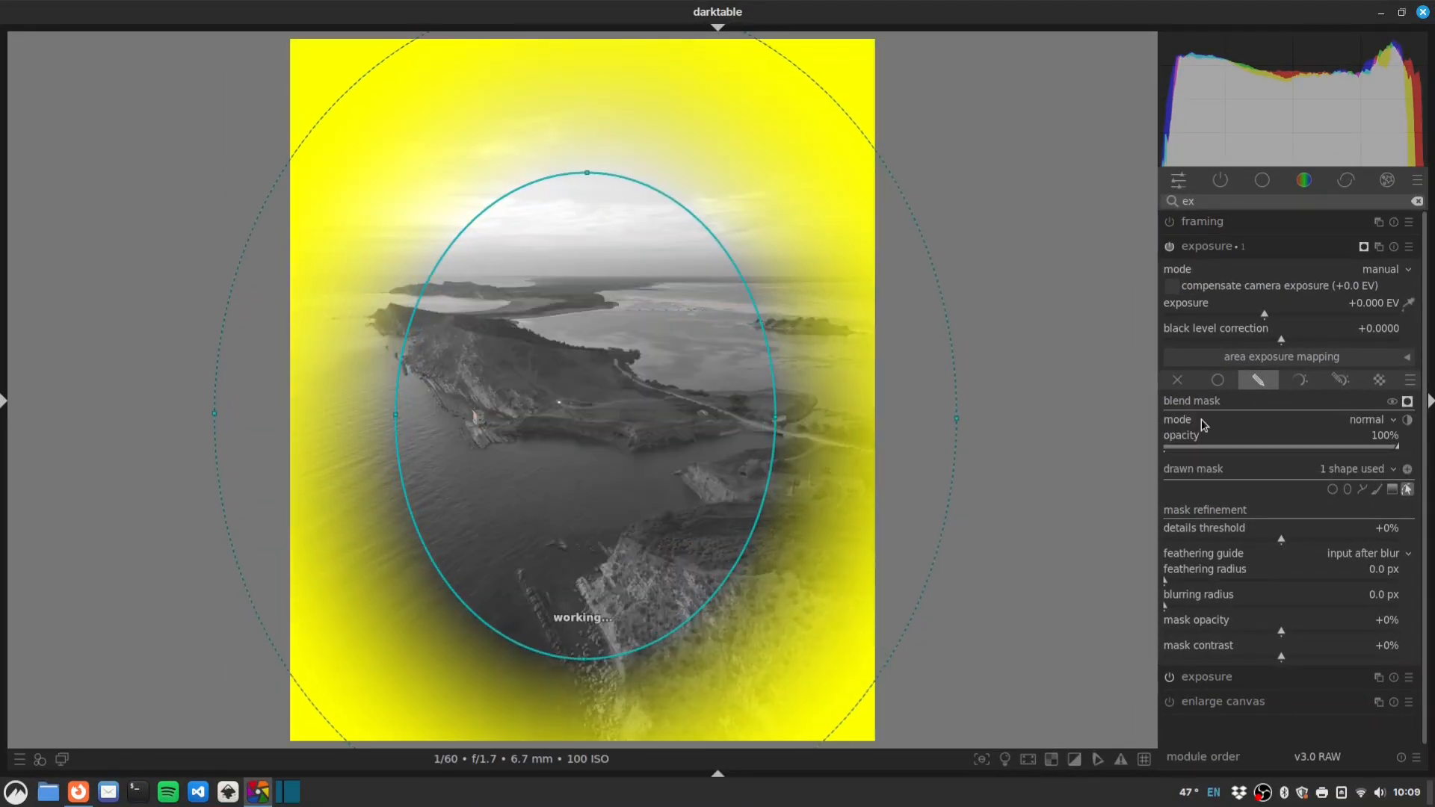
left_click(1408, 401)
left_click_drag(1269, 312, 1226, 312)
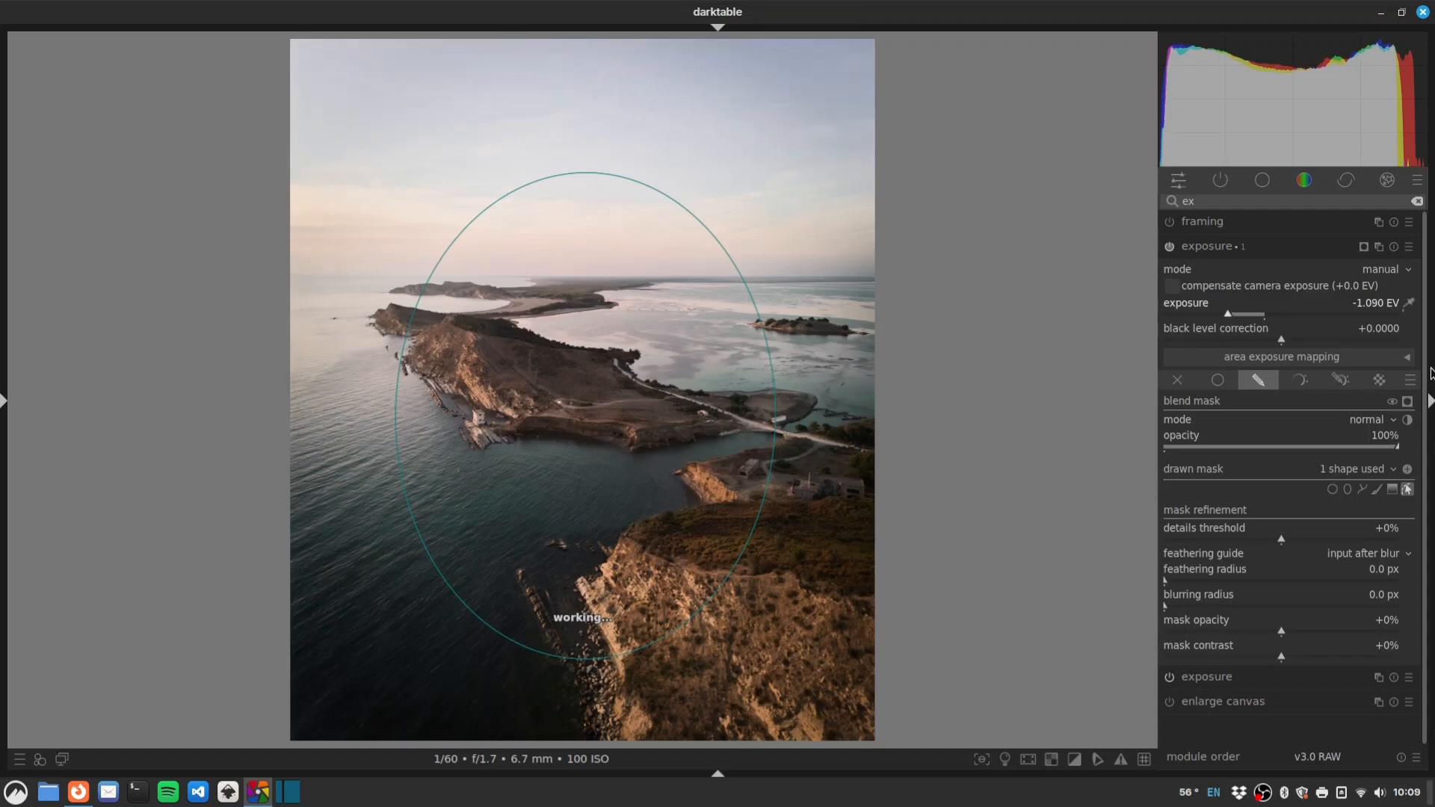
Set the mask's feathering radius to 53.7 px, widen the ellipse's feather slightly and nudge the ellipse toward the bay
mouse_move(1191, 583)
left_mouse_down()
mouse_move(1226, 584)
mouse_move(1214, 584)
left_mouse_up()
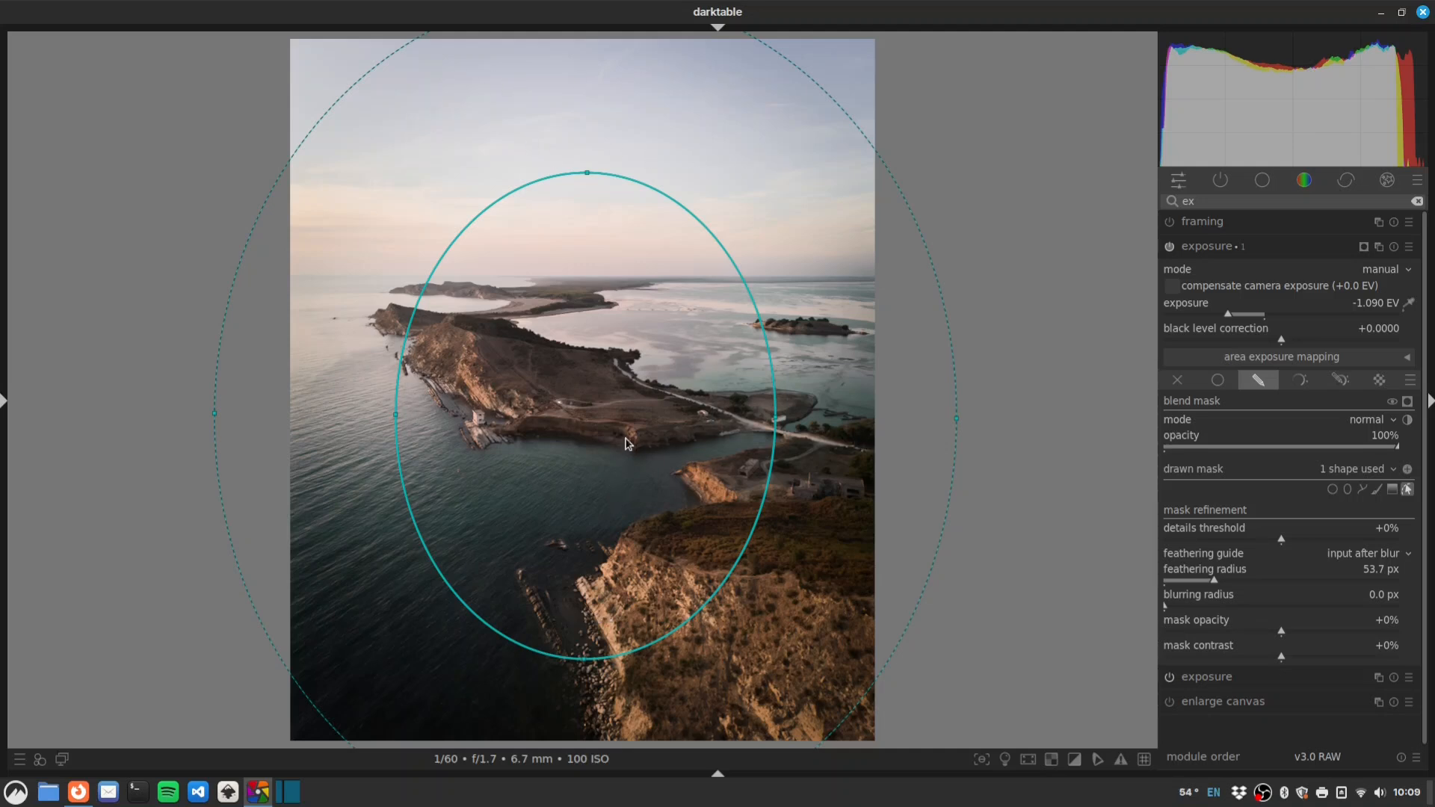
scroll(561, 408, "up", 2)
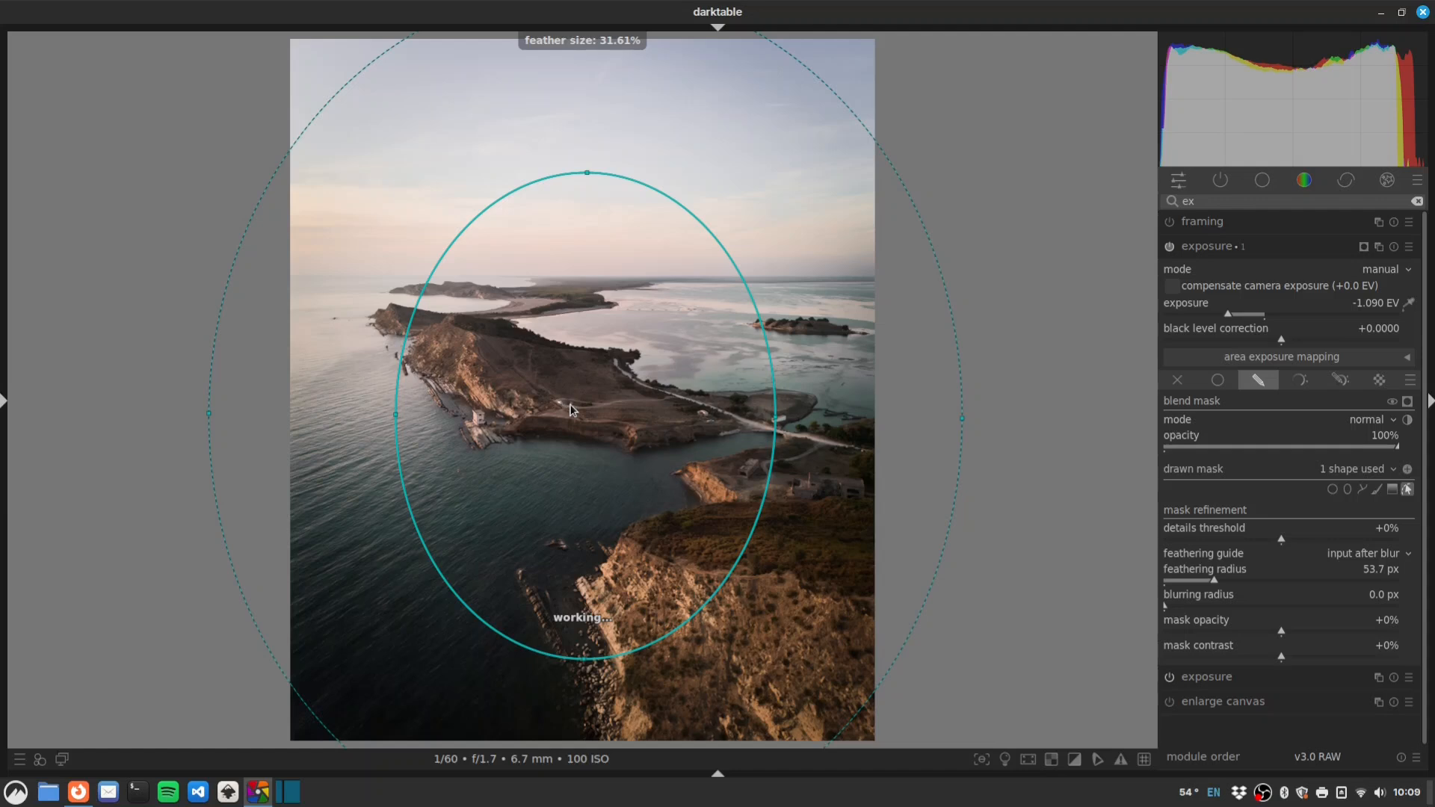
left_click_drag(576, 410, 583, 408)
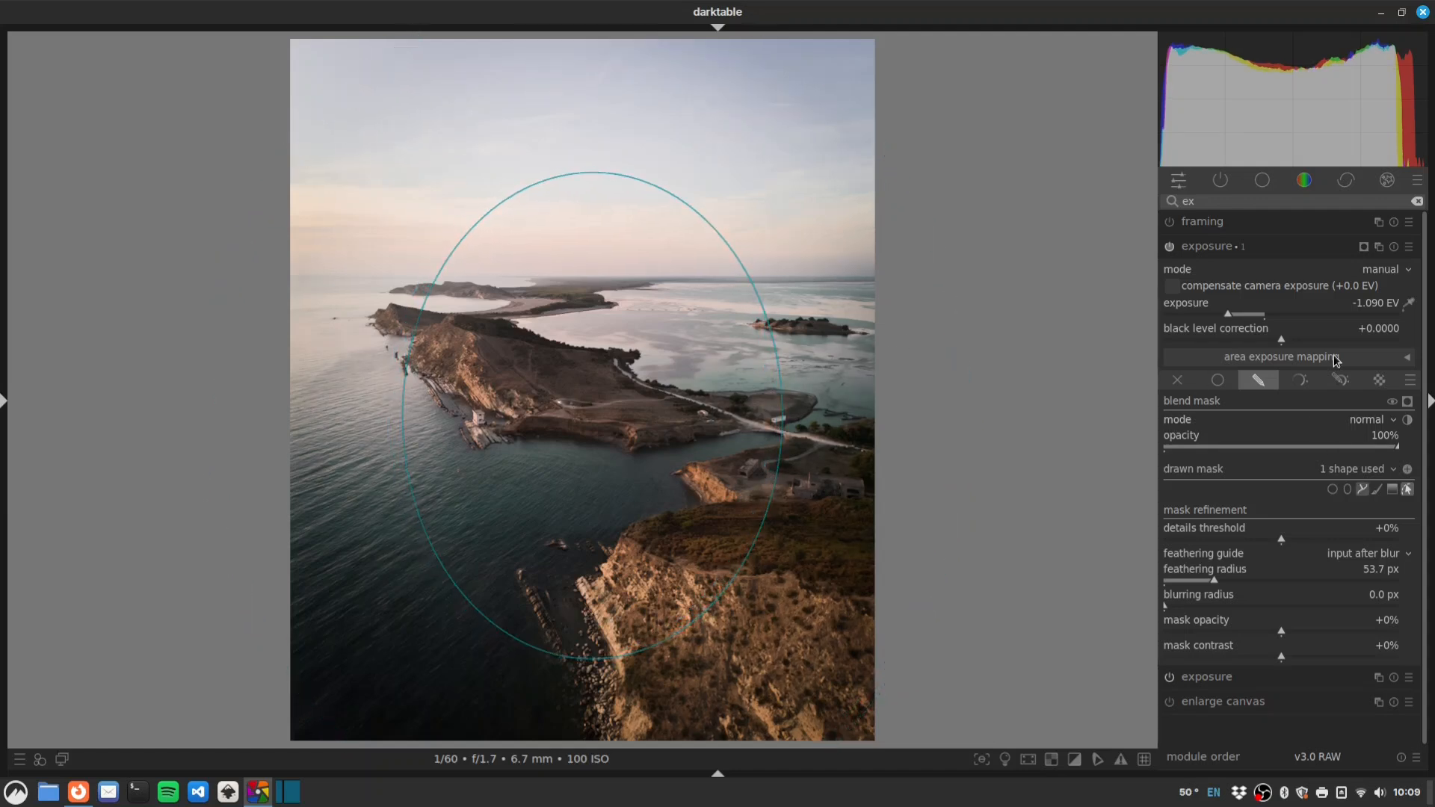
Compare the photo with and without the masked exposure instance, and set that instance's exposure to -0.781 EV
left_click(1225, 252)
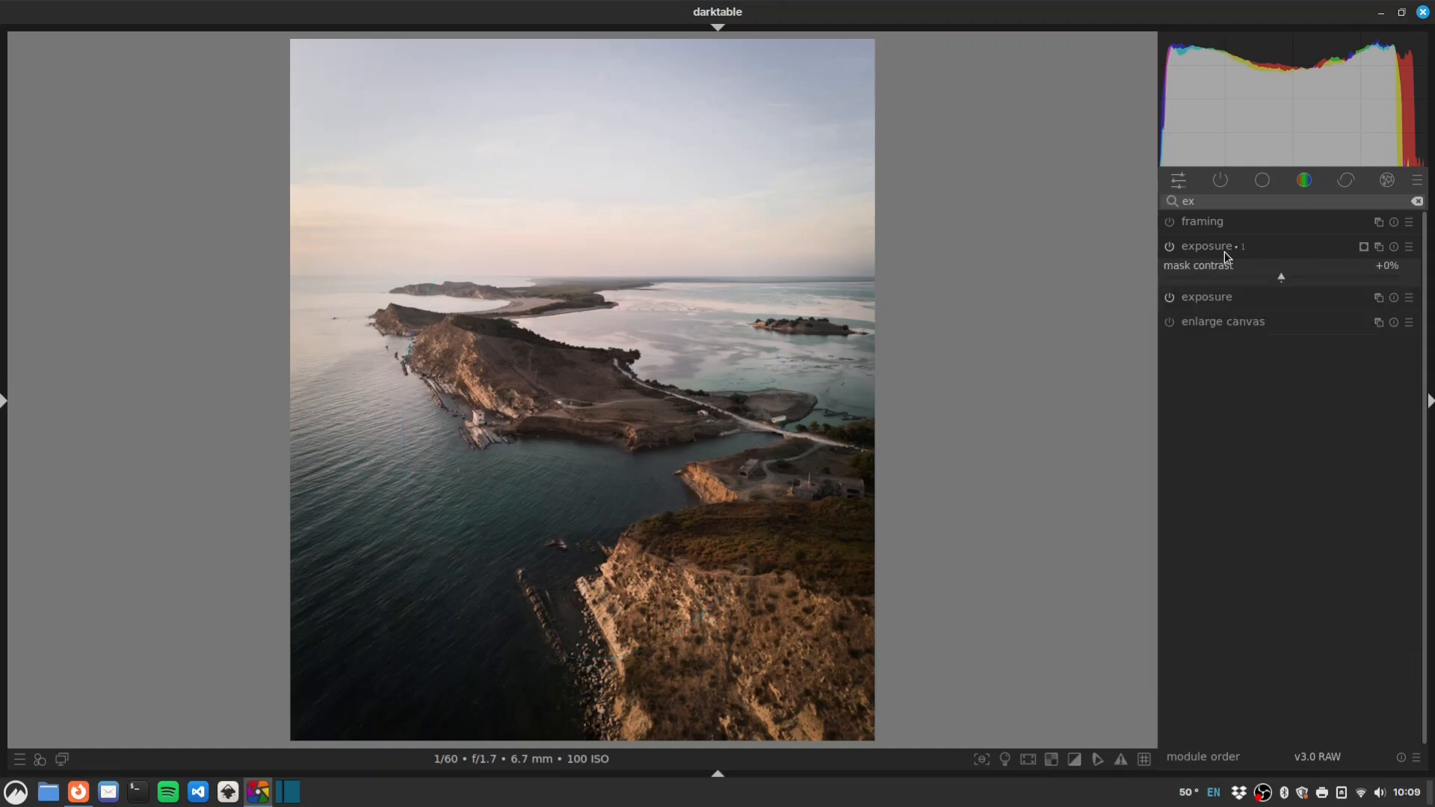
left_click(1170, 246)
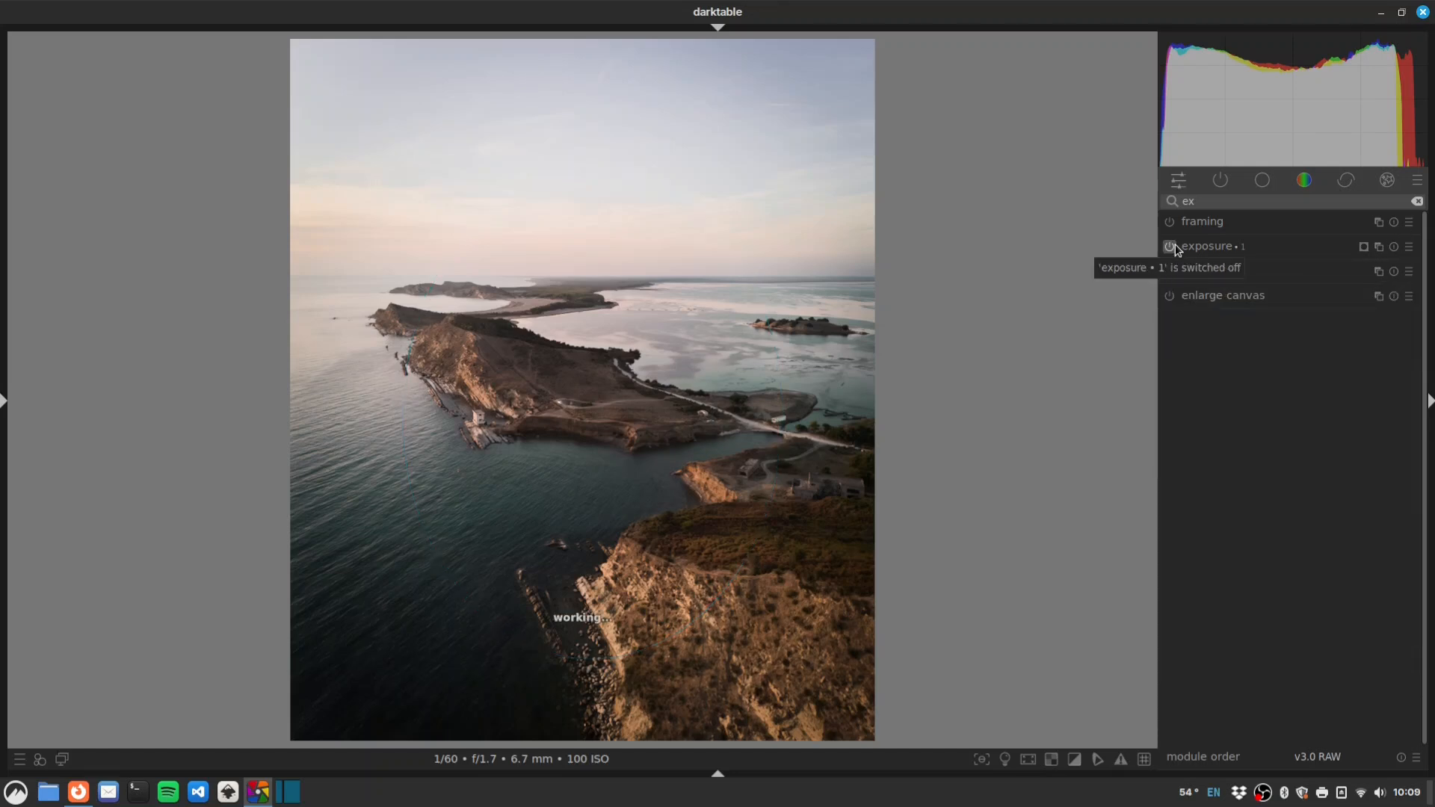
left_click(1170, 246)
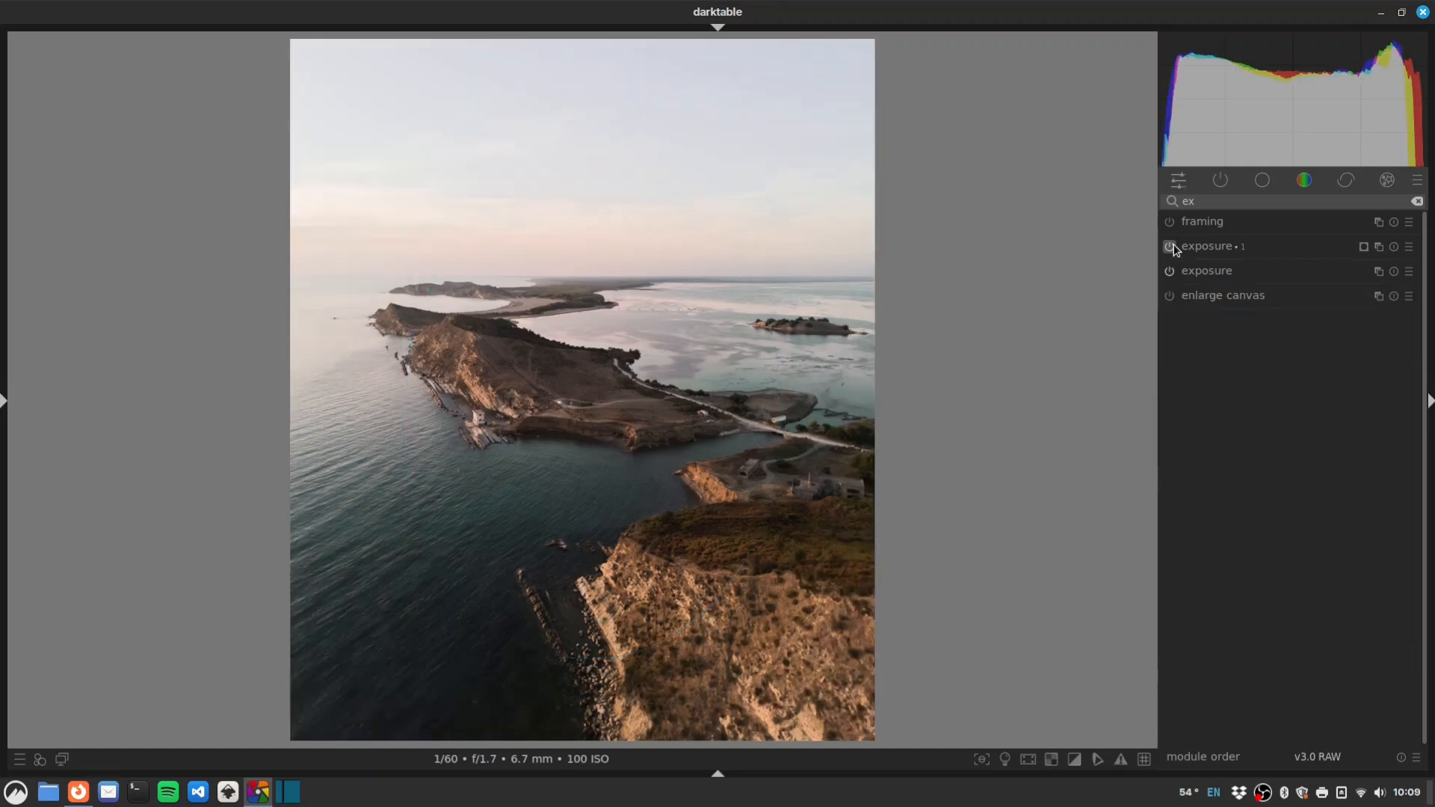
left_click(1170, 245)
left_click(1190, 248)
left_click(1179, 246)
left_click(1170, 245)
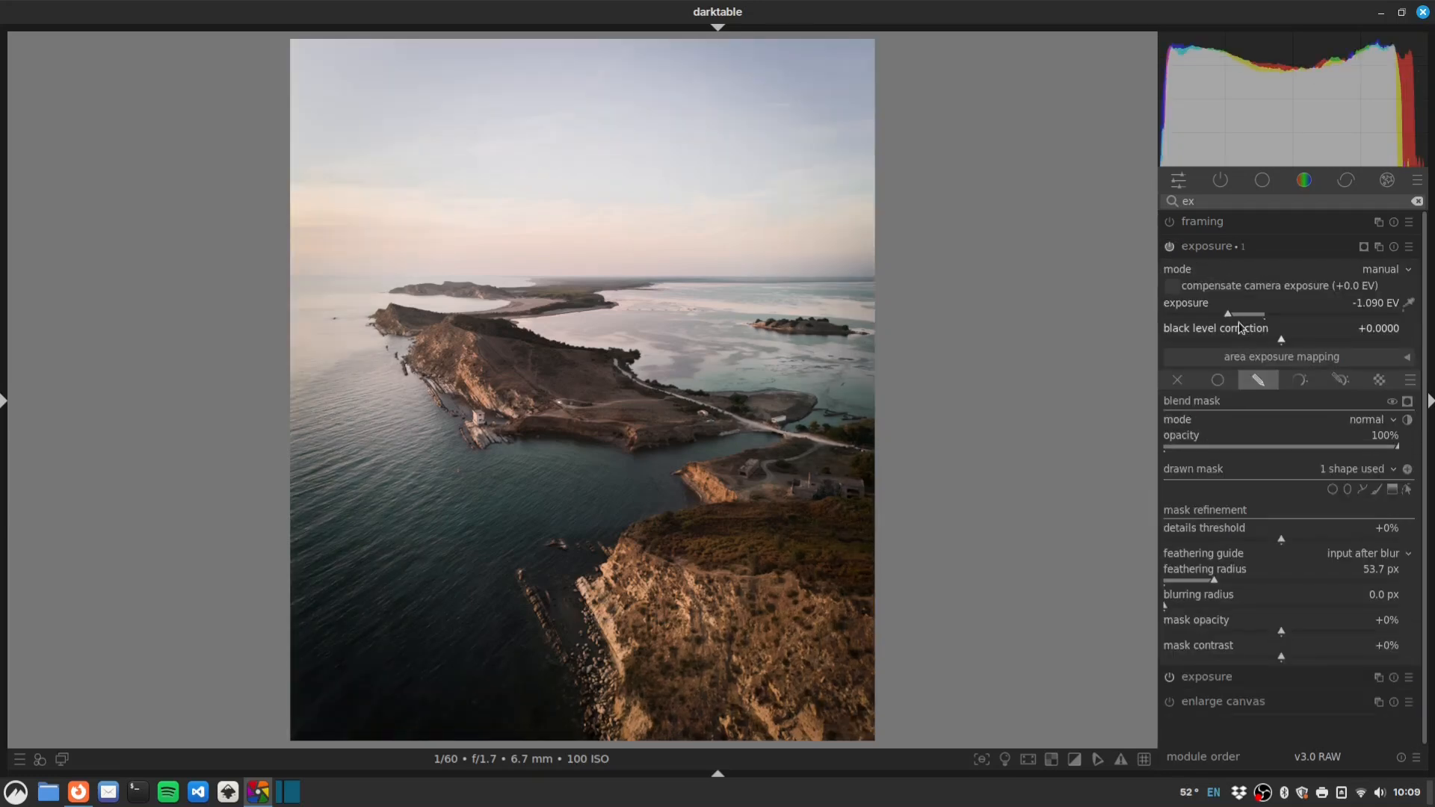
left_click(1238, 315)
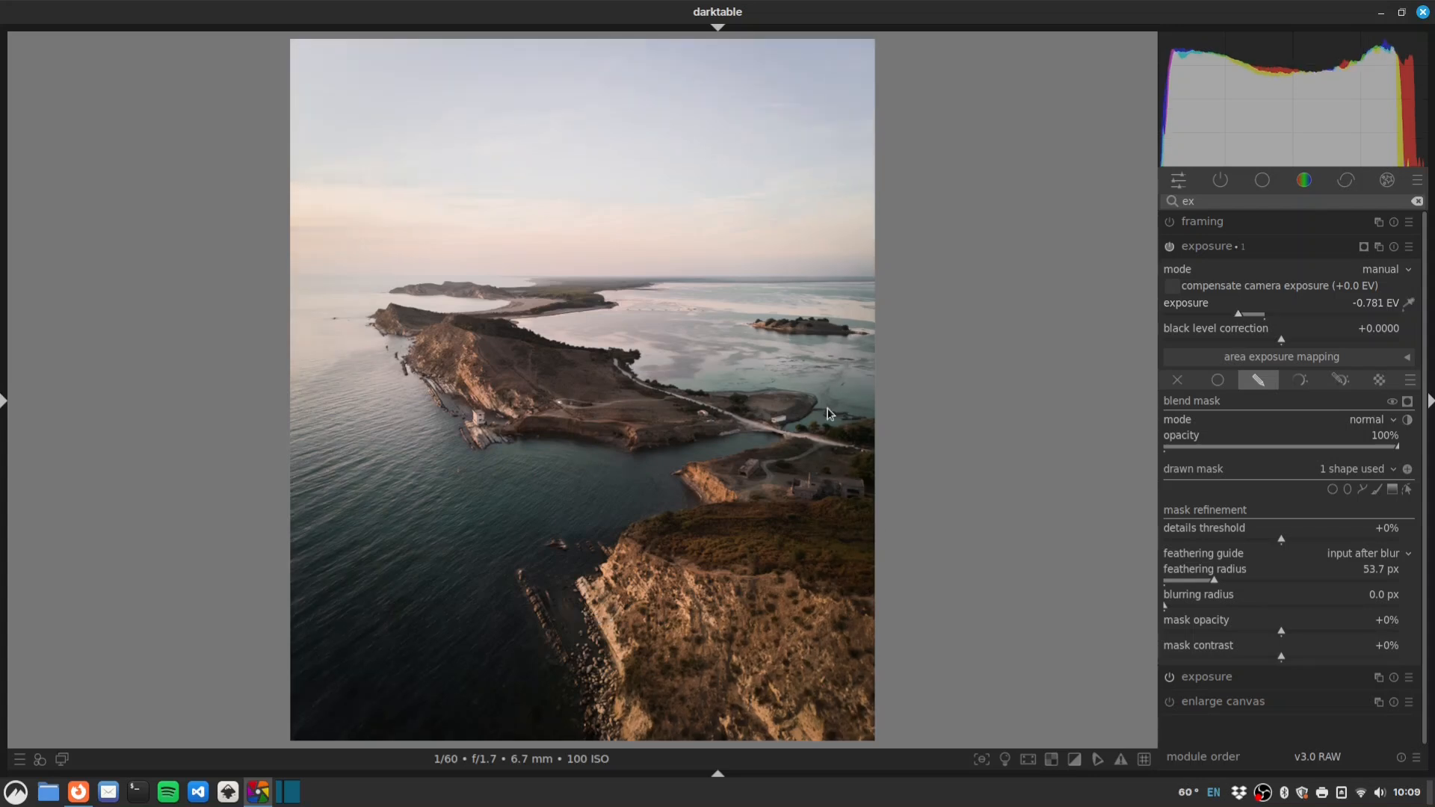
Find the sigmoid module and raise its target black to 0.2637%
key("BackSpace")
key("BackSpace")
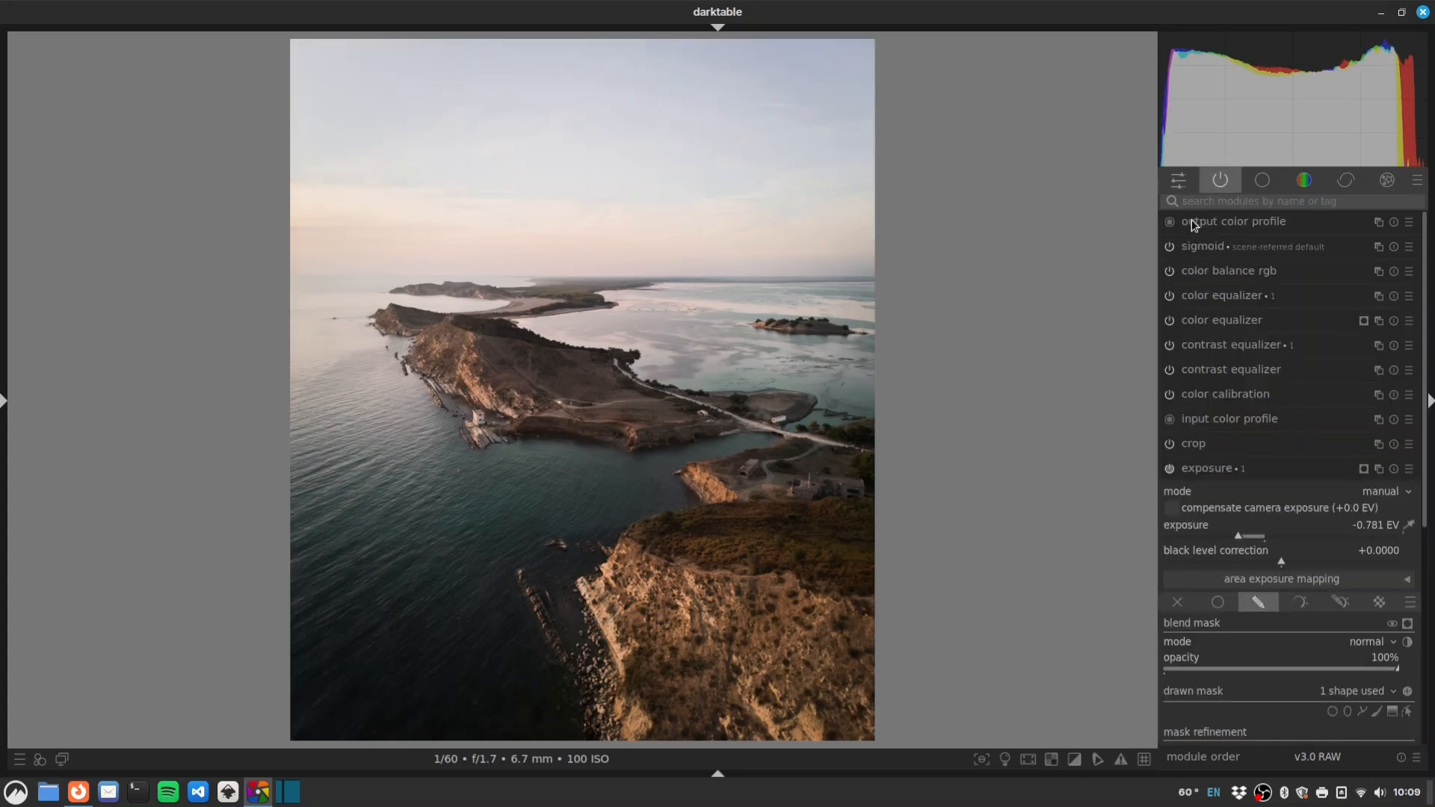
type("s")
type("ig")
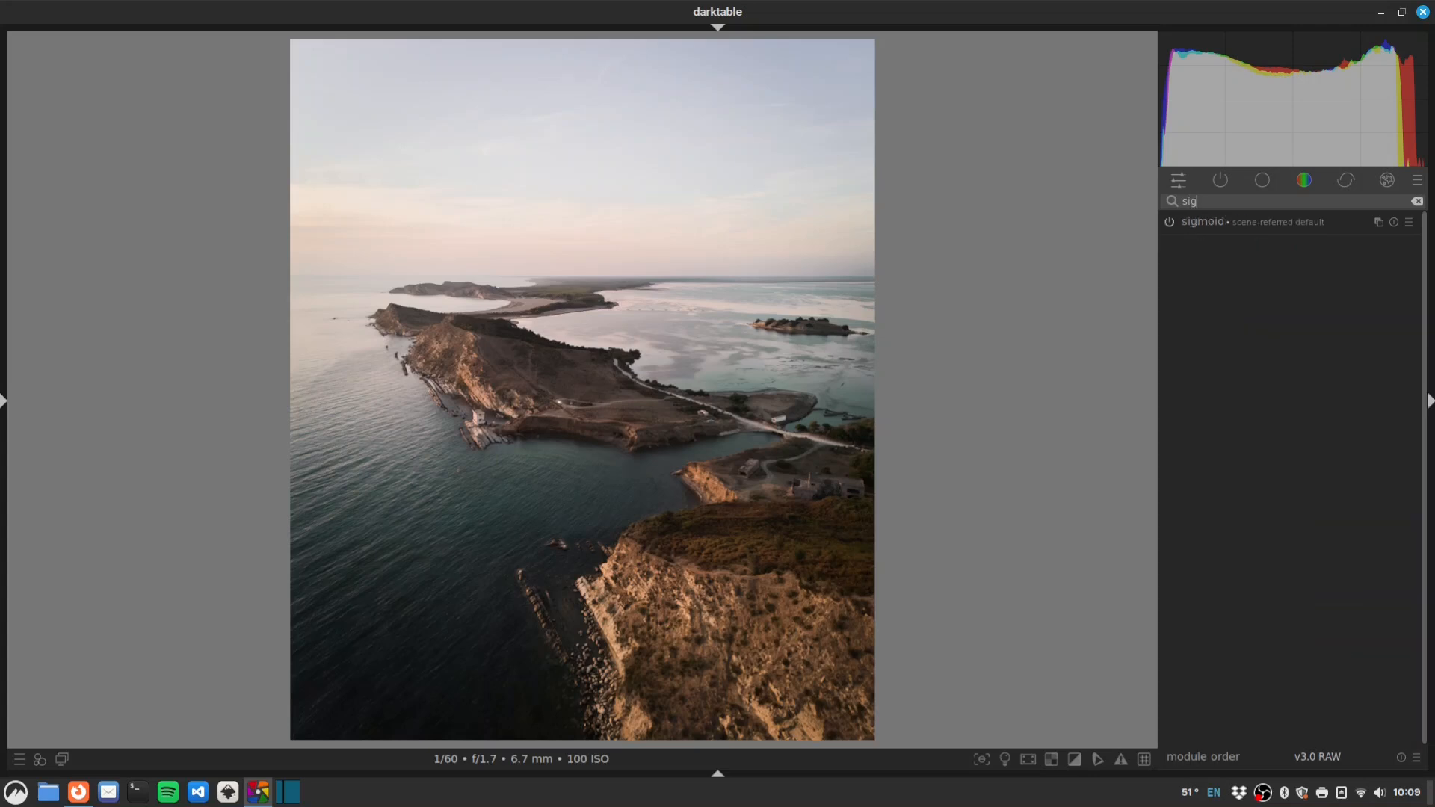
left_click(1208, 222)
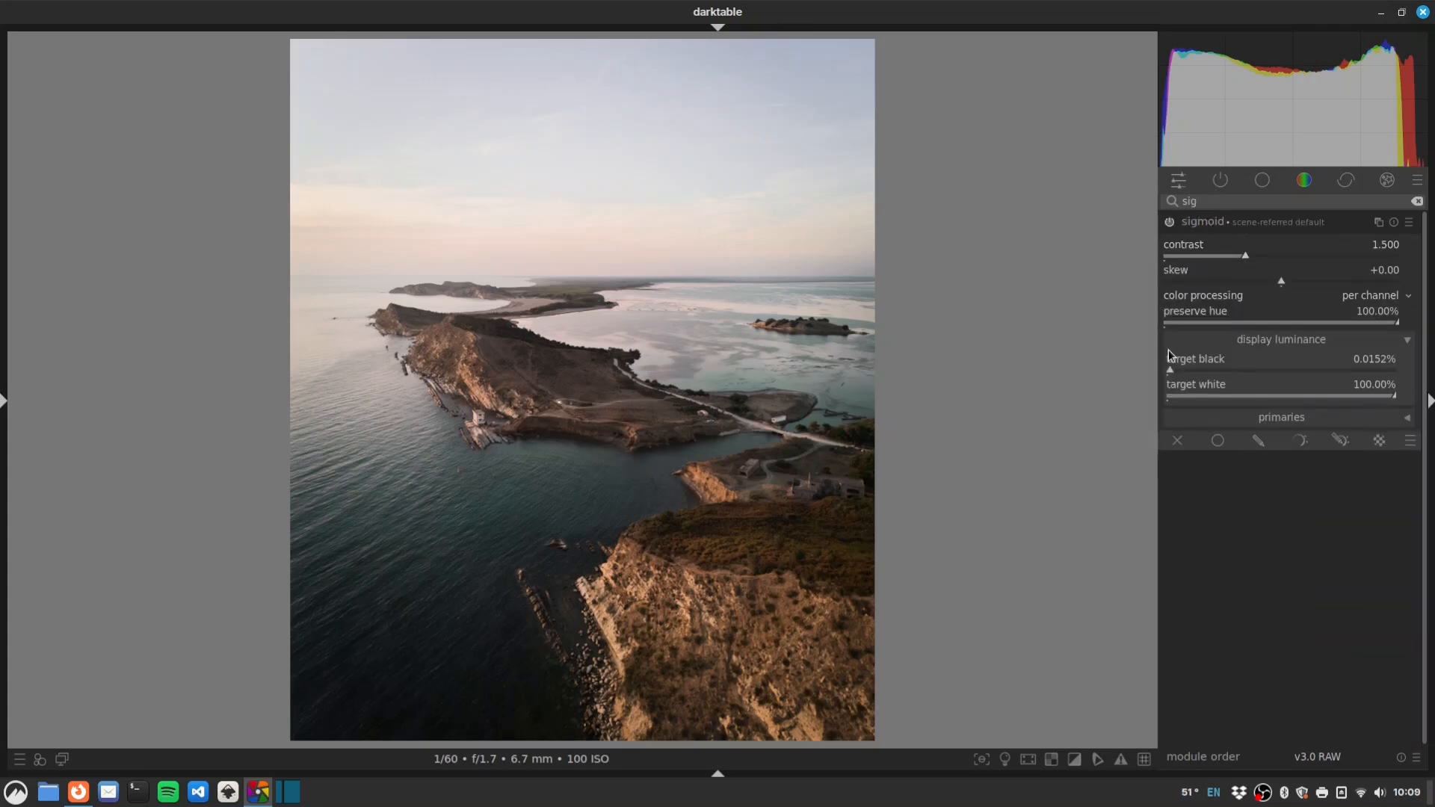
left_click_drag(1173, 370, 1225, 365)
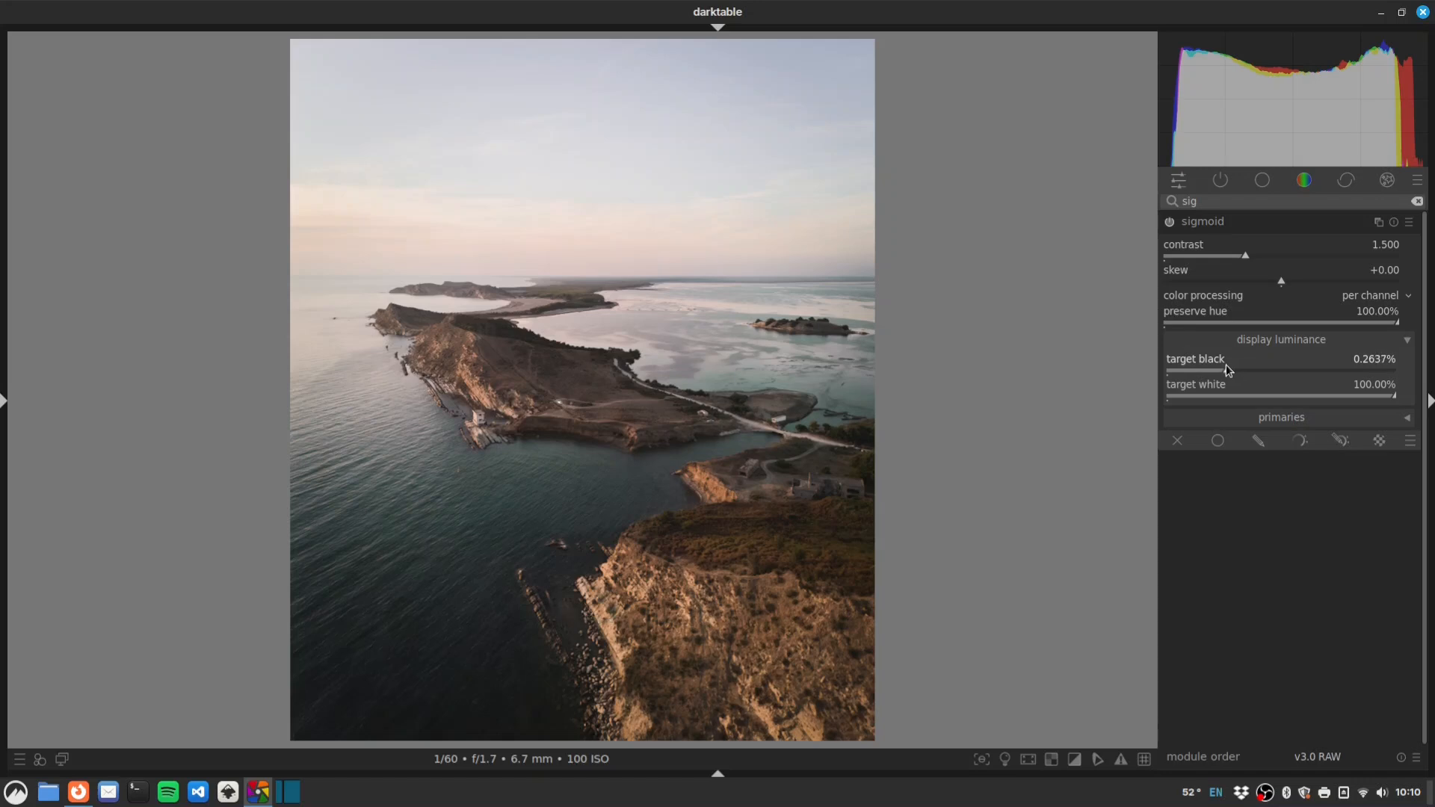
Return to the active modules and set the original exposure instance to +1.739 EV
left_click(1220, 180)
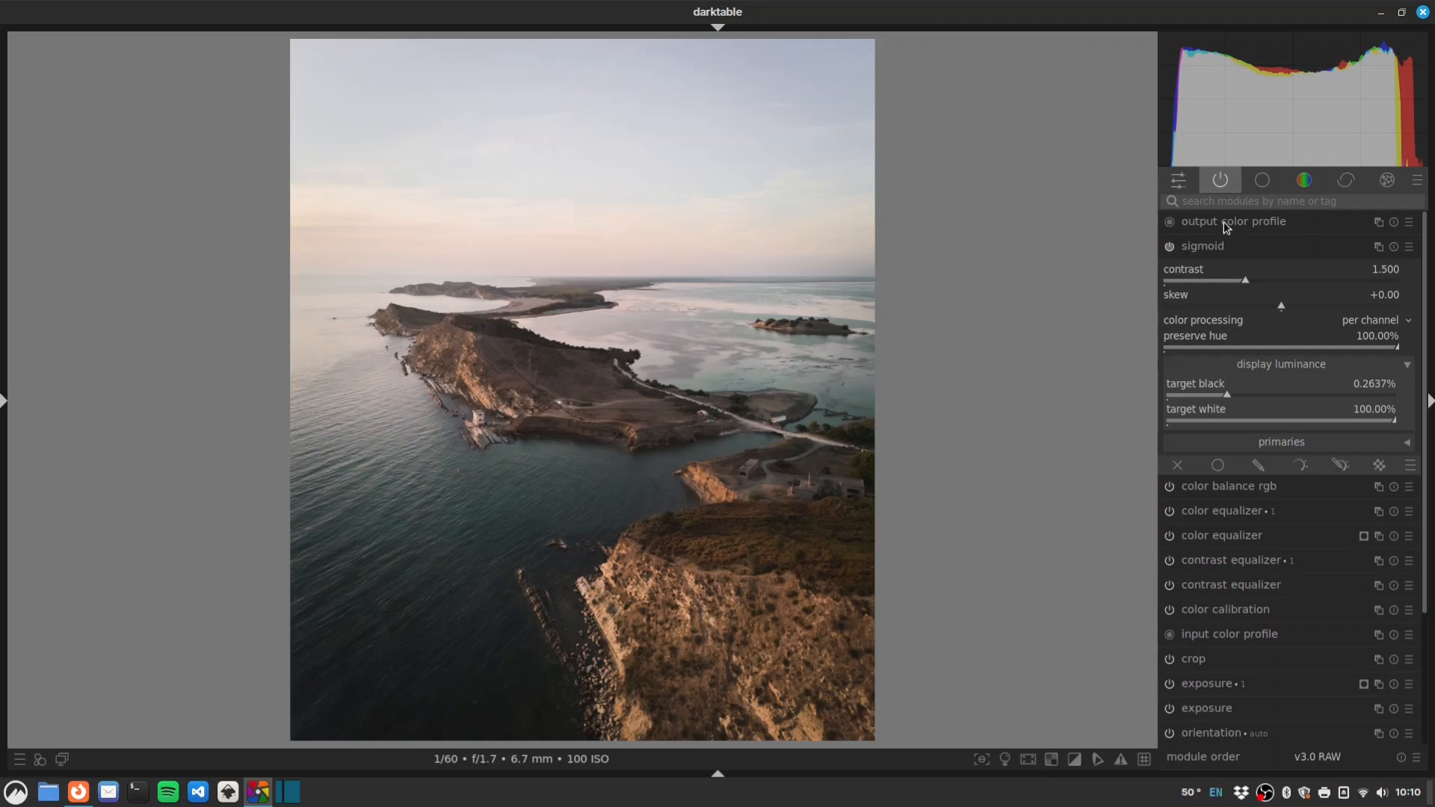
left_click(1208, 249)
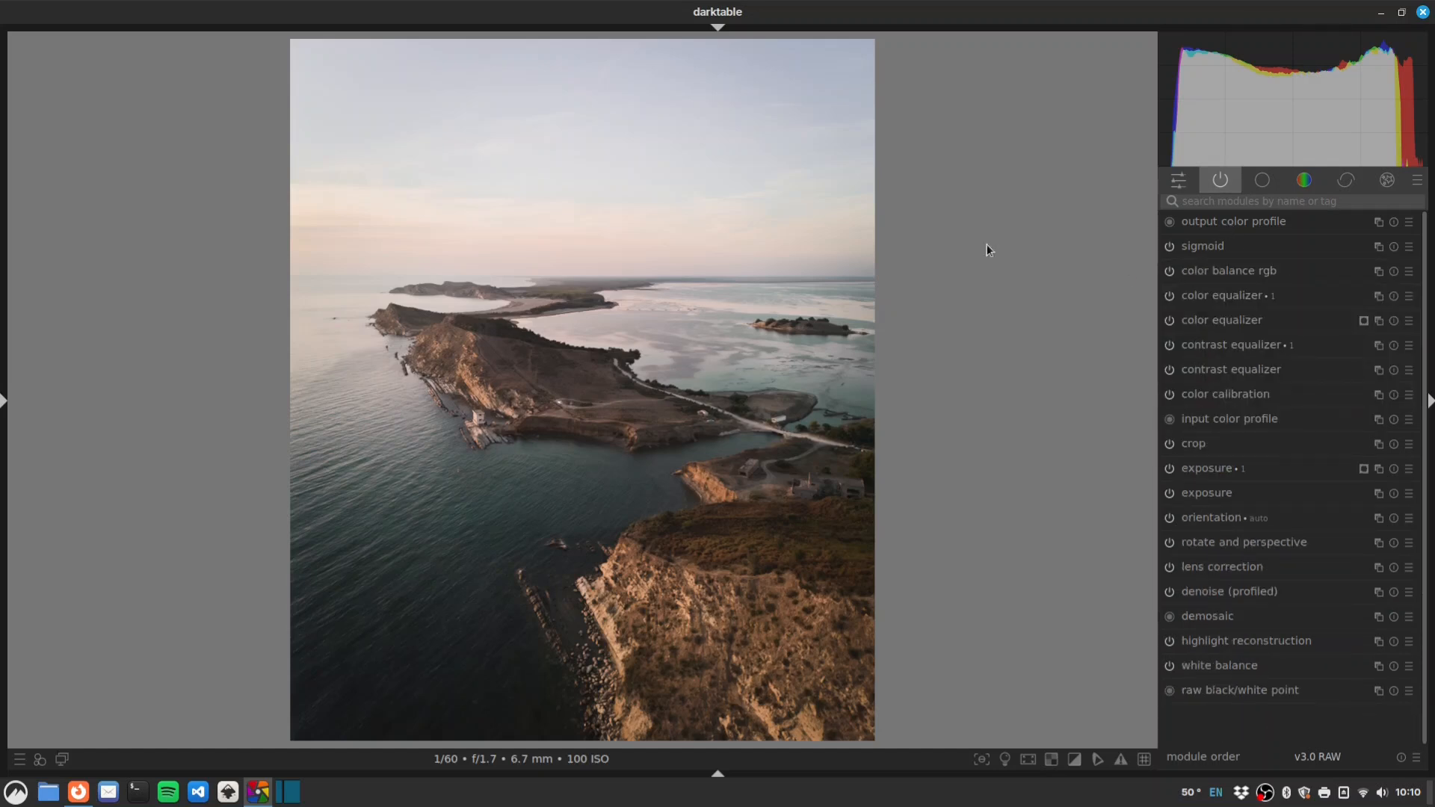
left_click(1221, 494)
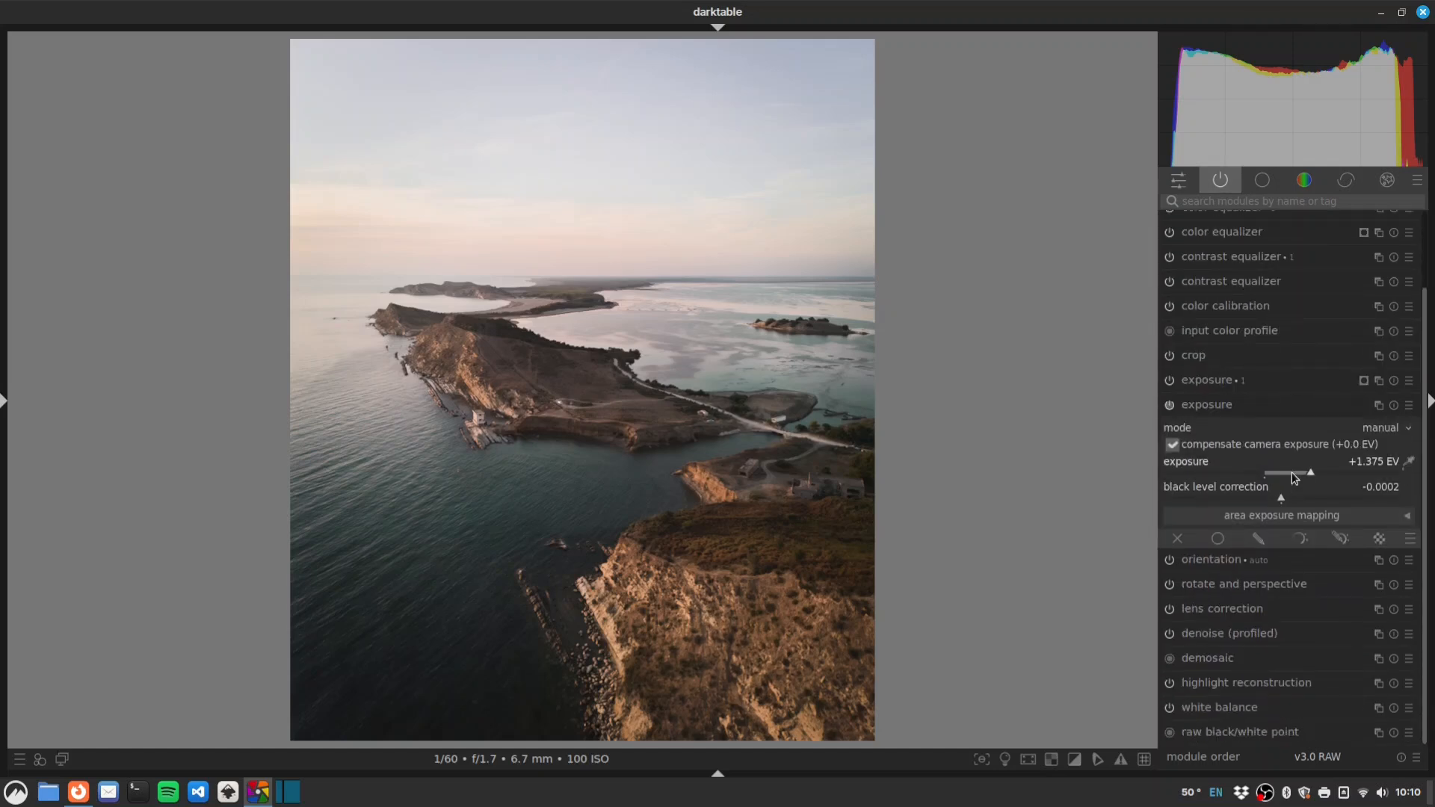
mouse_move(1310, 475)
left_mouse_down()
mouse_move(1336, 472)
mouse_move(1321, 472)
left_mouse_up()
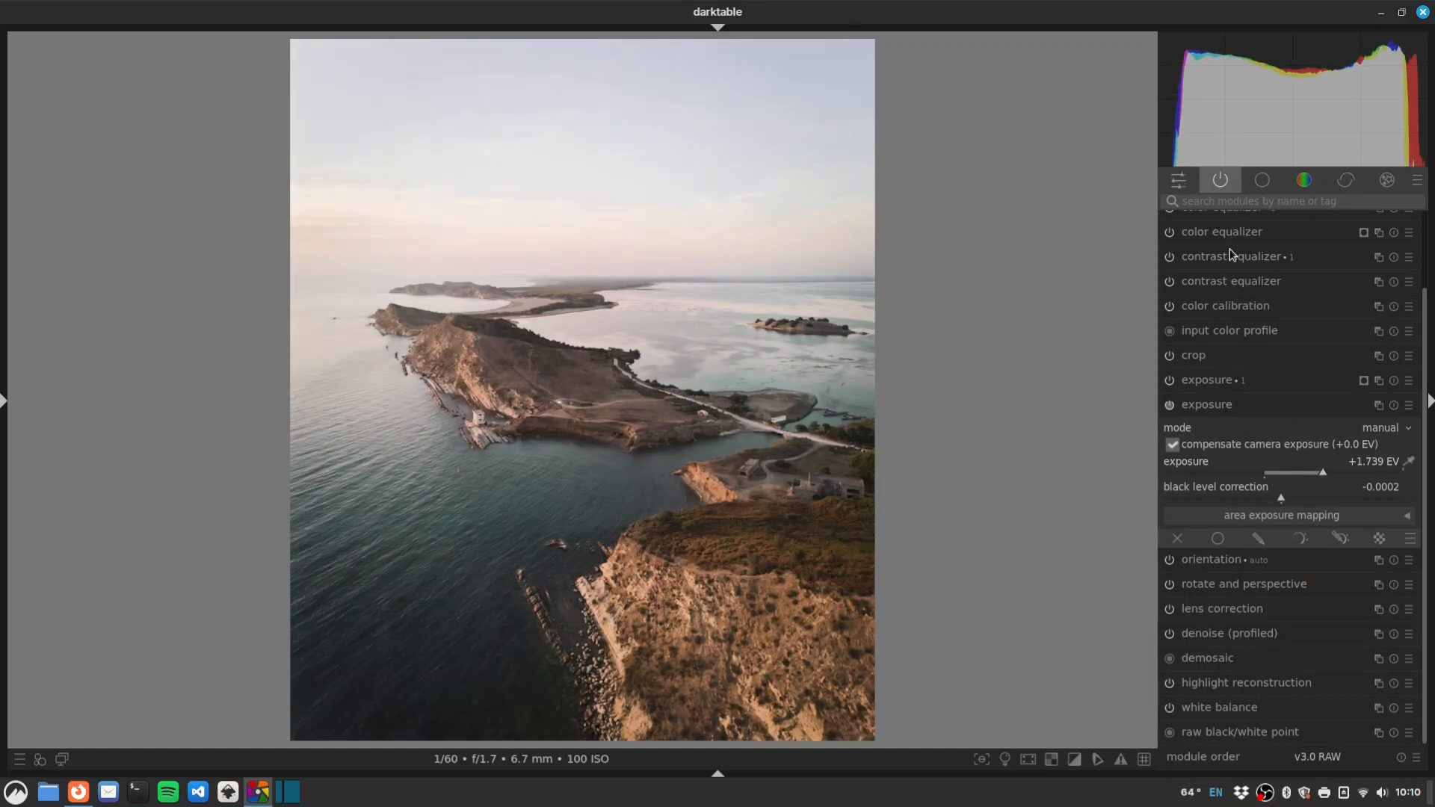
In the master settings of color balance rgb, set the global chroma to +14.58%
scroll(1413, 329, "up", 3)
left_click(1239, 273)
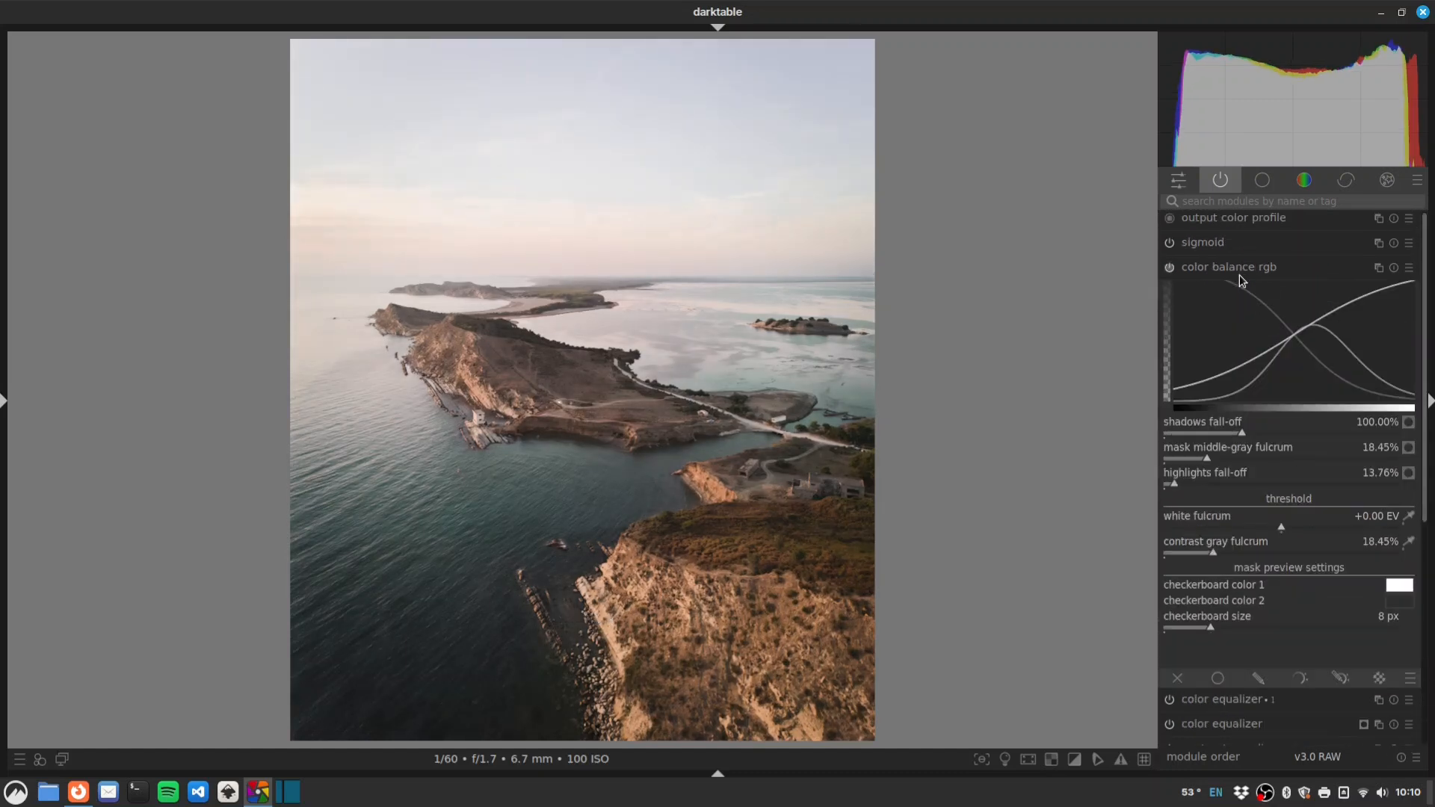
left_click(1206, 246)
left_click_drag(1306, 376, 1317, 375)
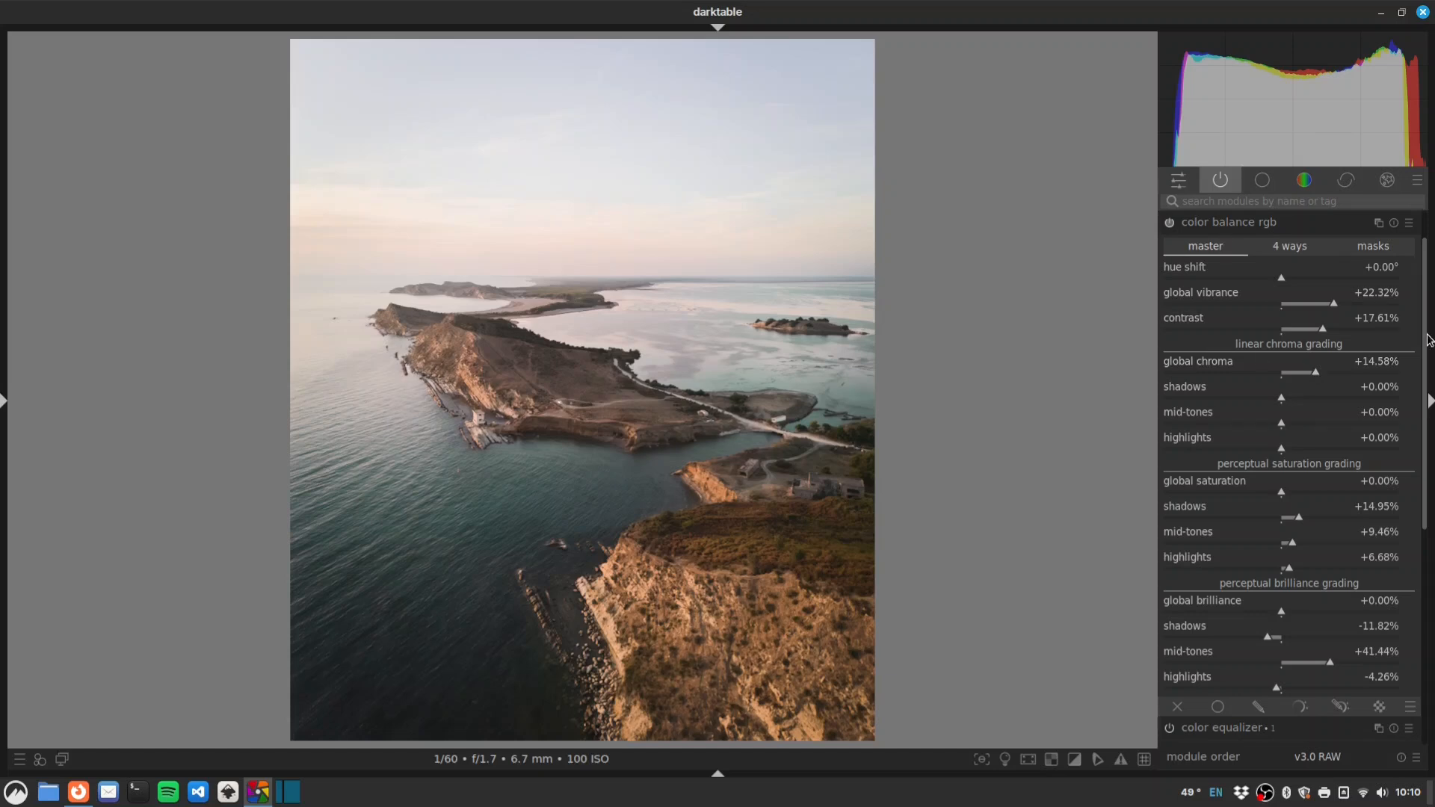
scroll(1424, 340, "up", 2)
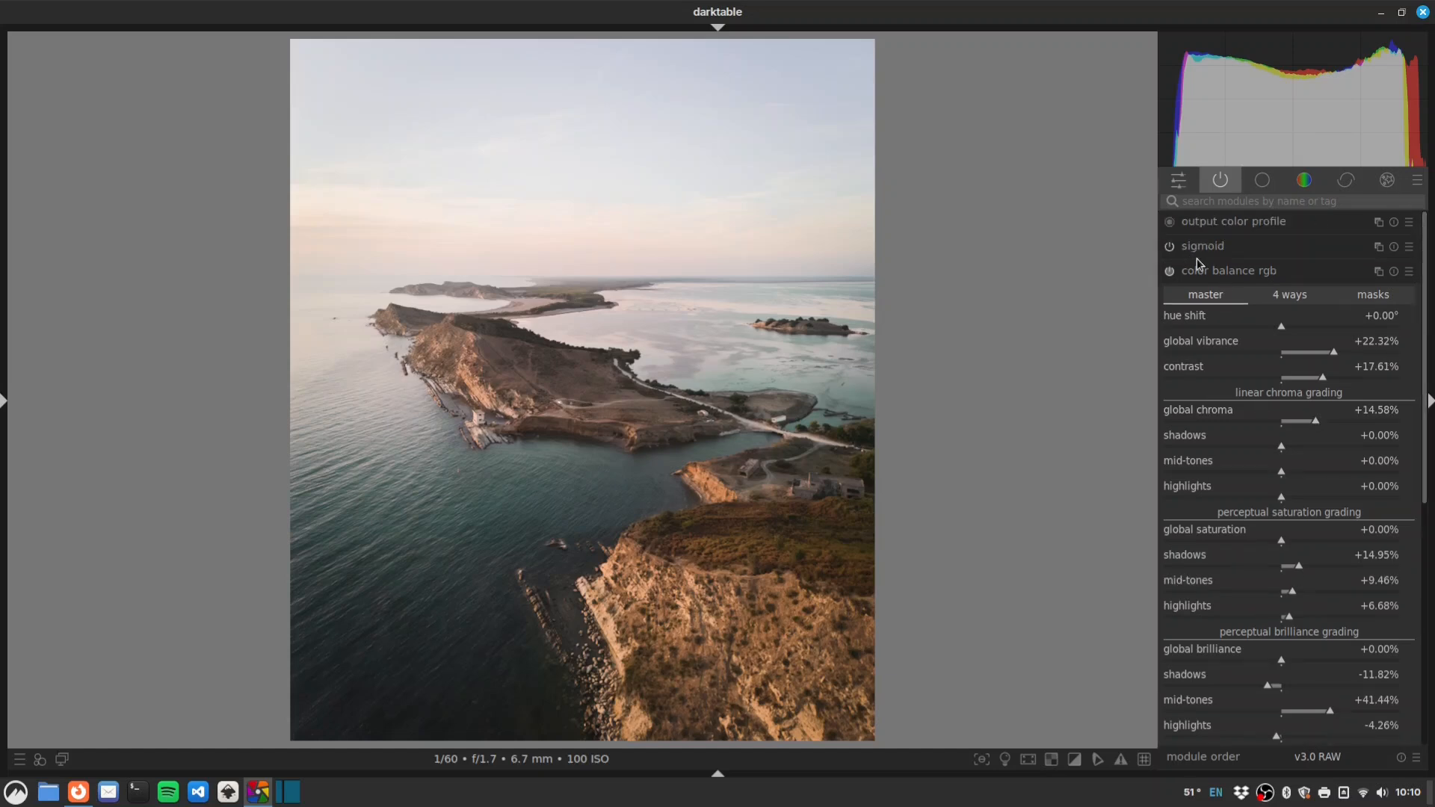
left_click(1196, 262)
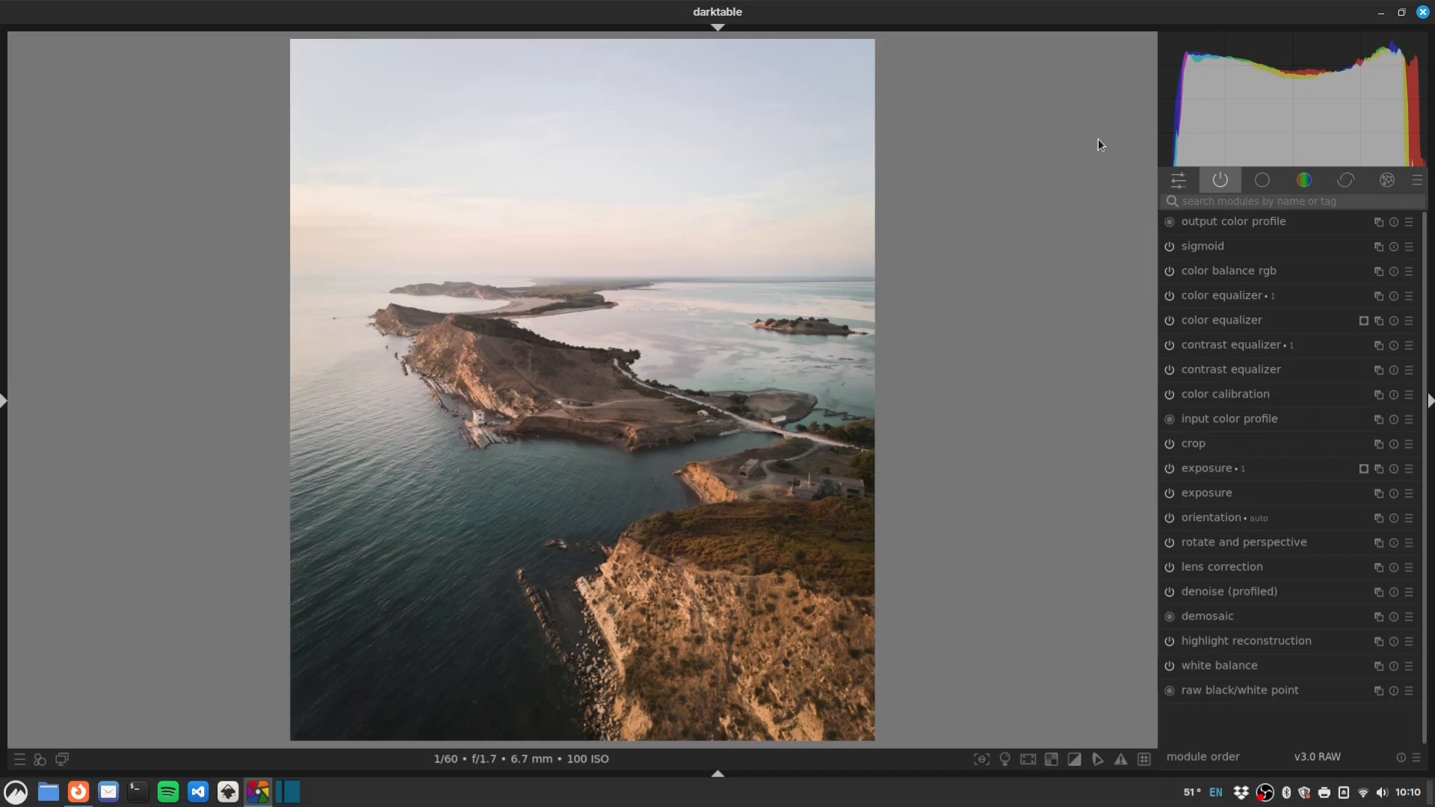
Find the diffuse or sharpen module and apply its "sharpen demosaicing: no AA filter" preset
left_click(1229, 201)
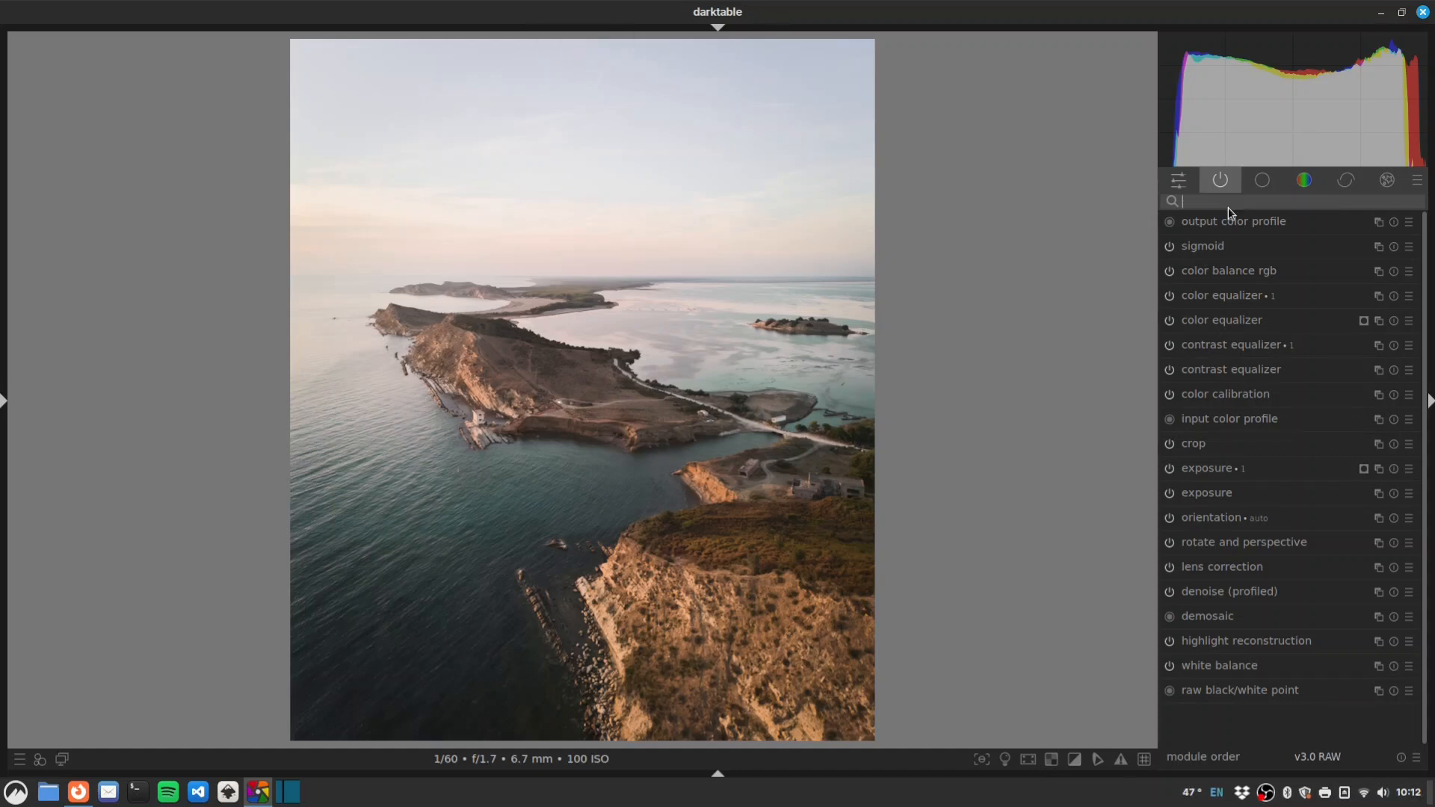
type("diffuse")
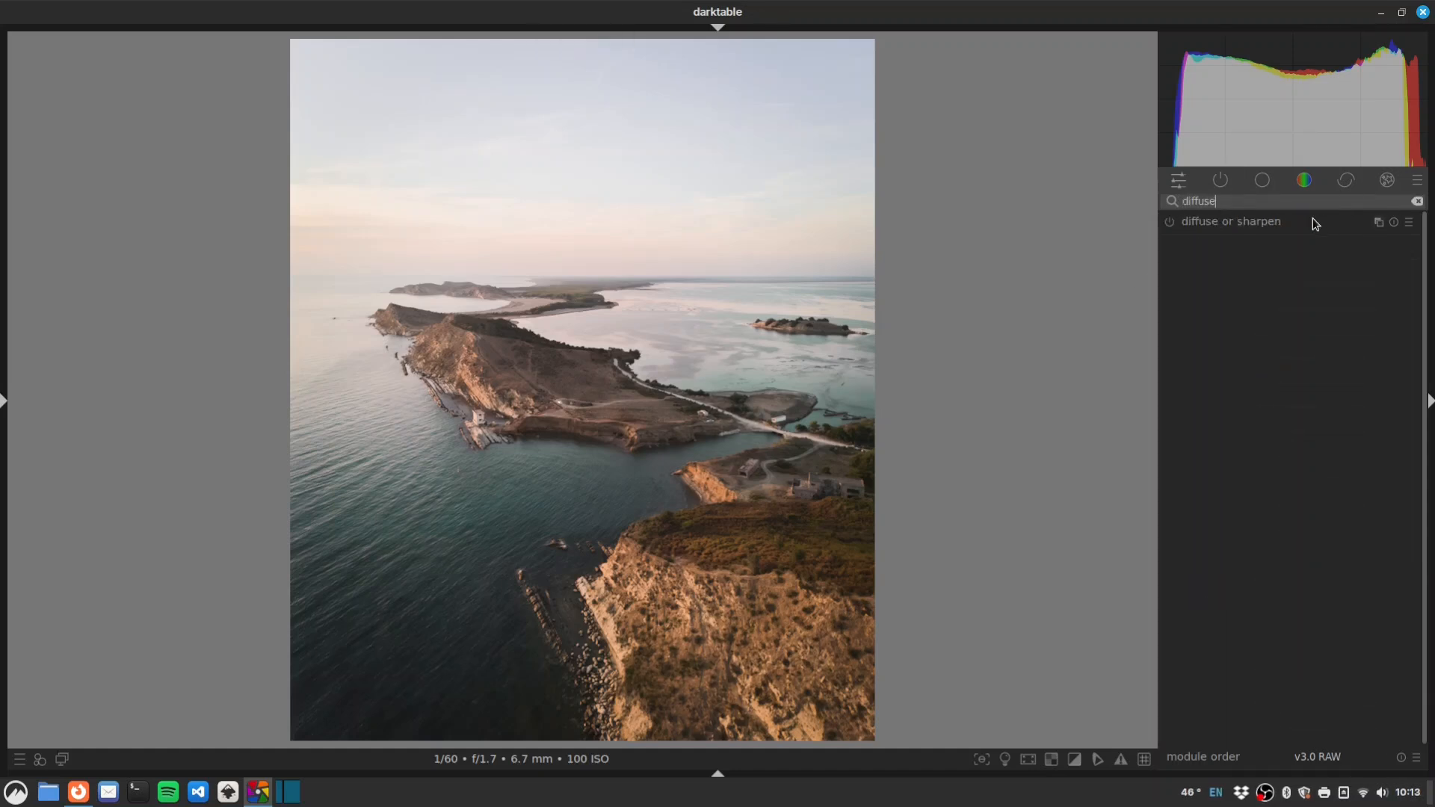
right_click(1299, 219)
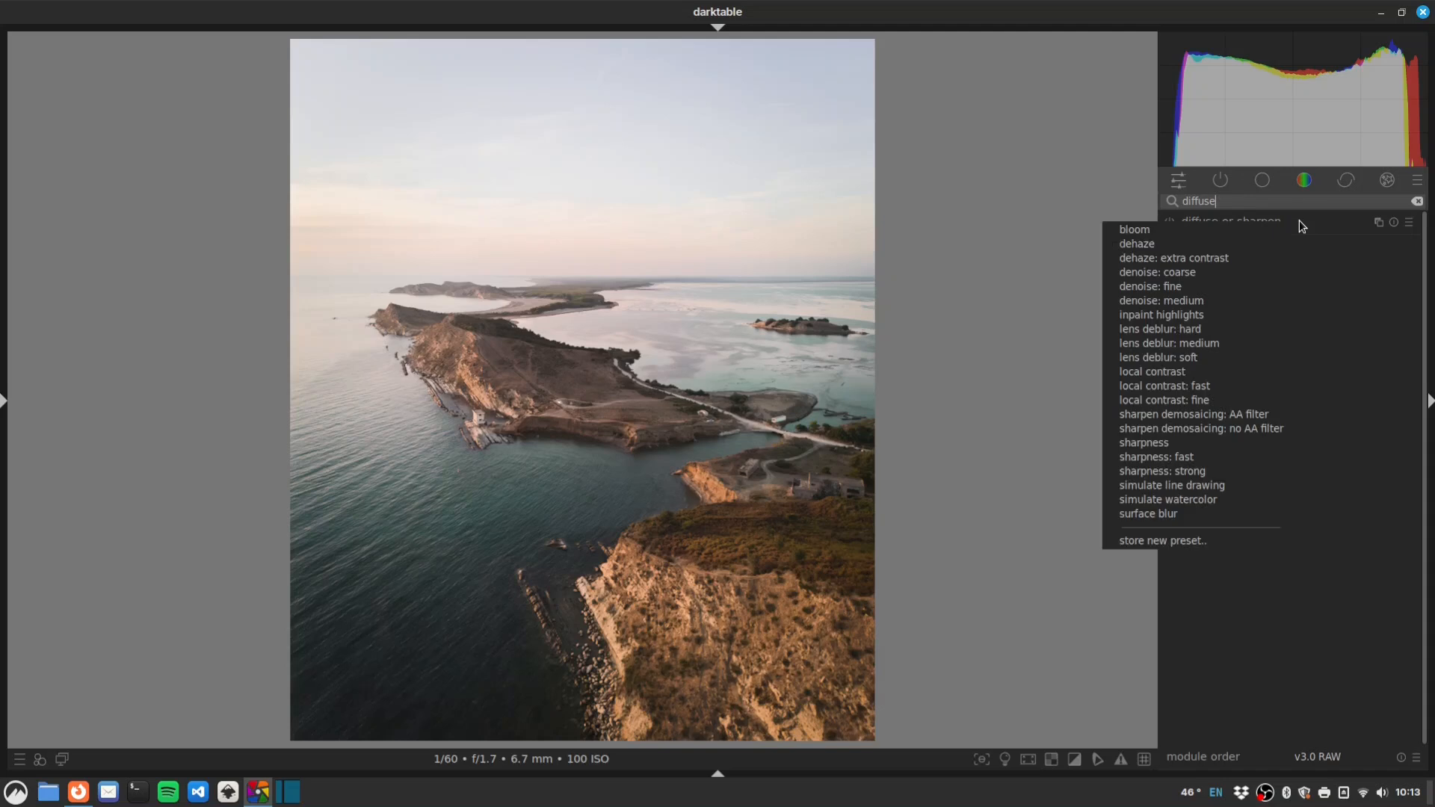
left_click(1223, 428)
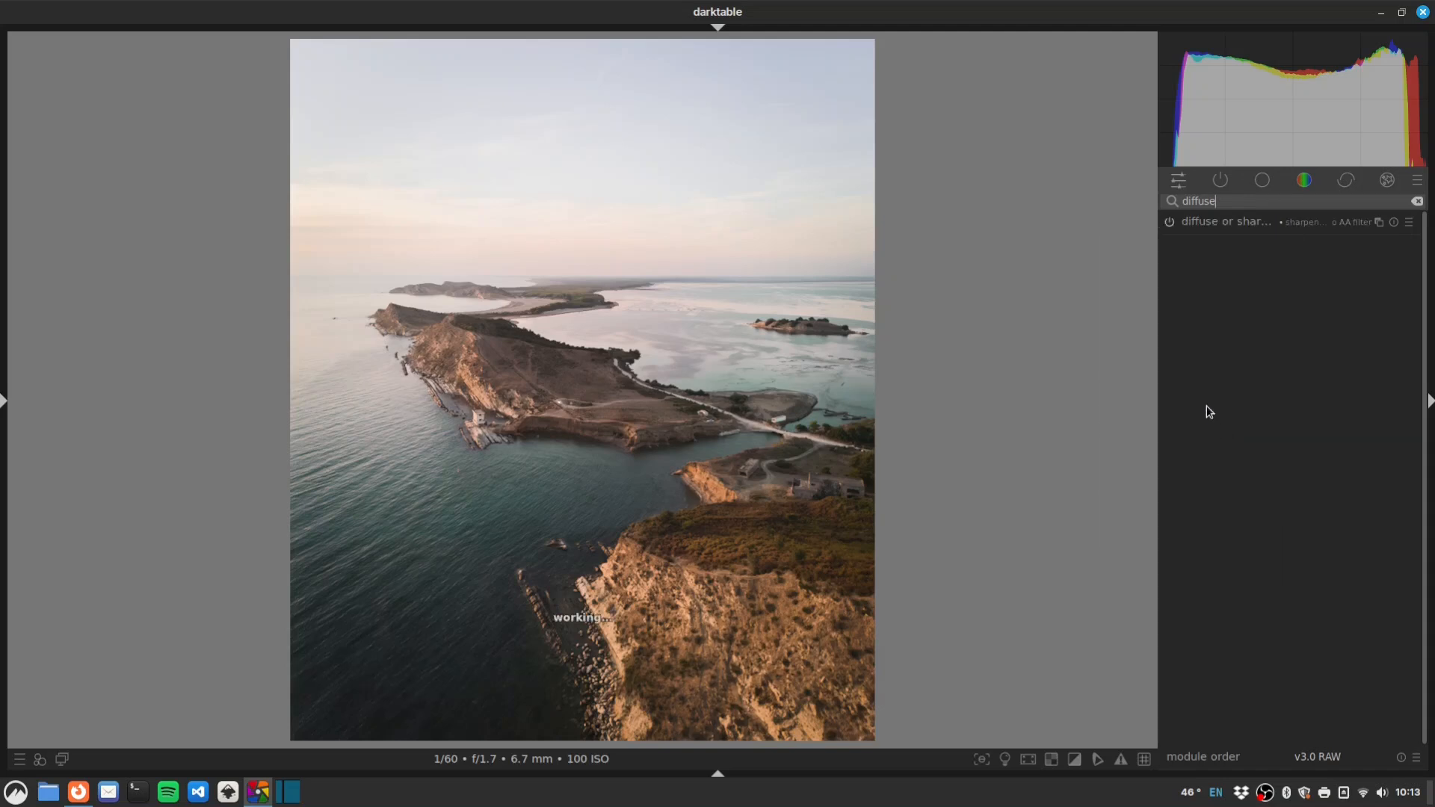
Add a second diffuse or sharpen instance with the "lens deblur: medium" preset
left_click(1374, 224)
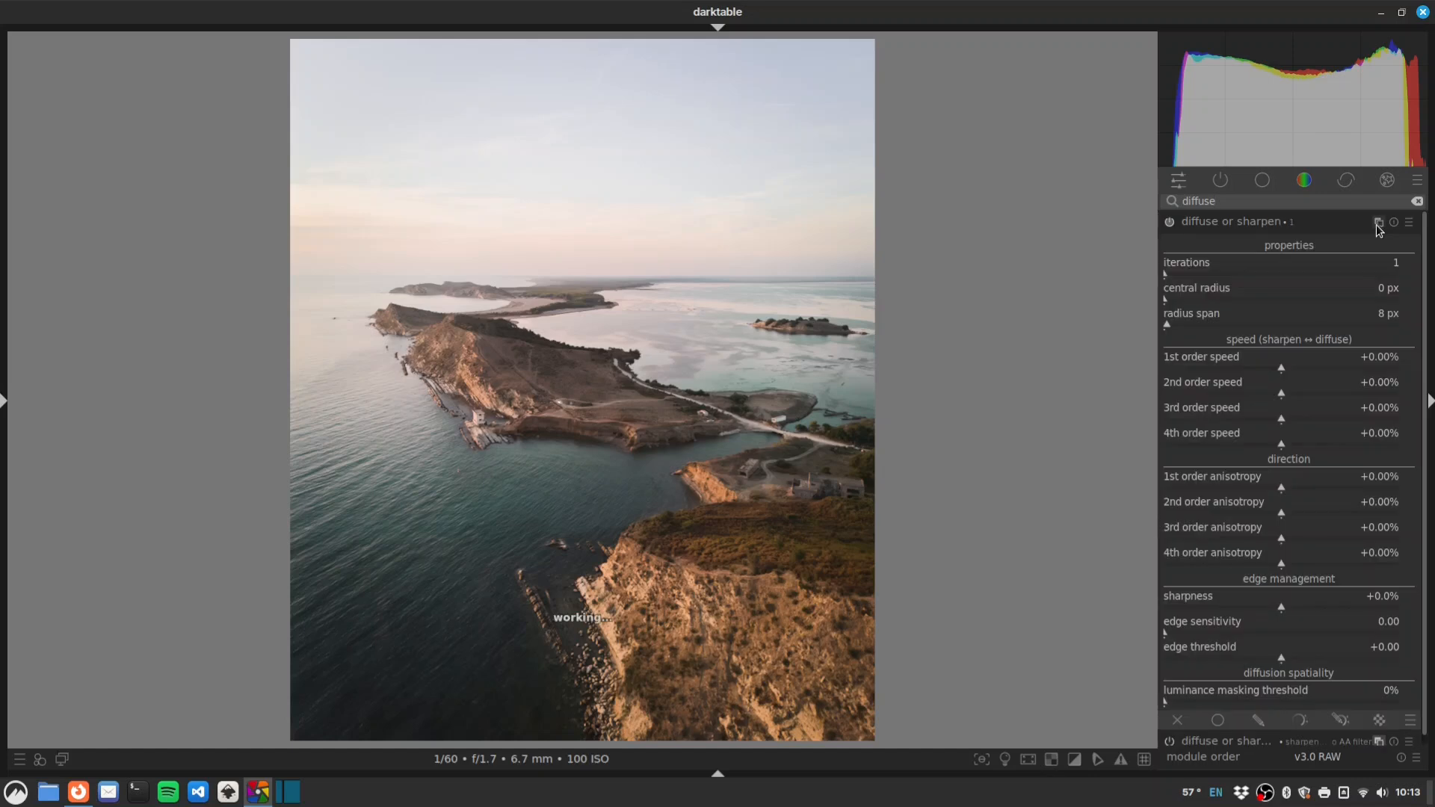
right_click(1322, 221)
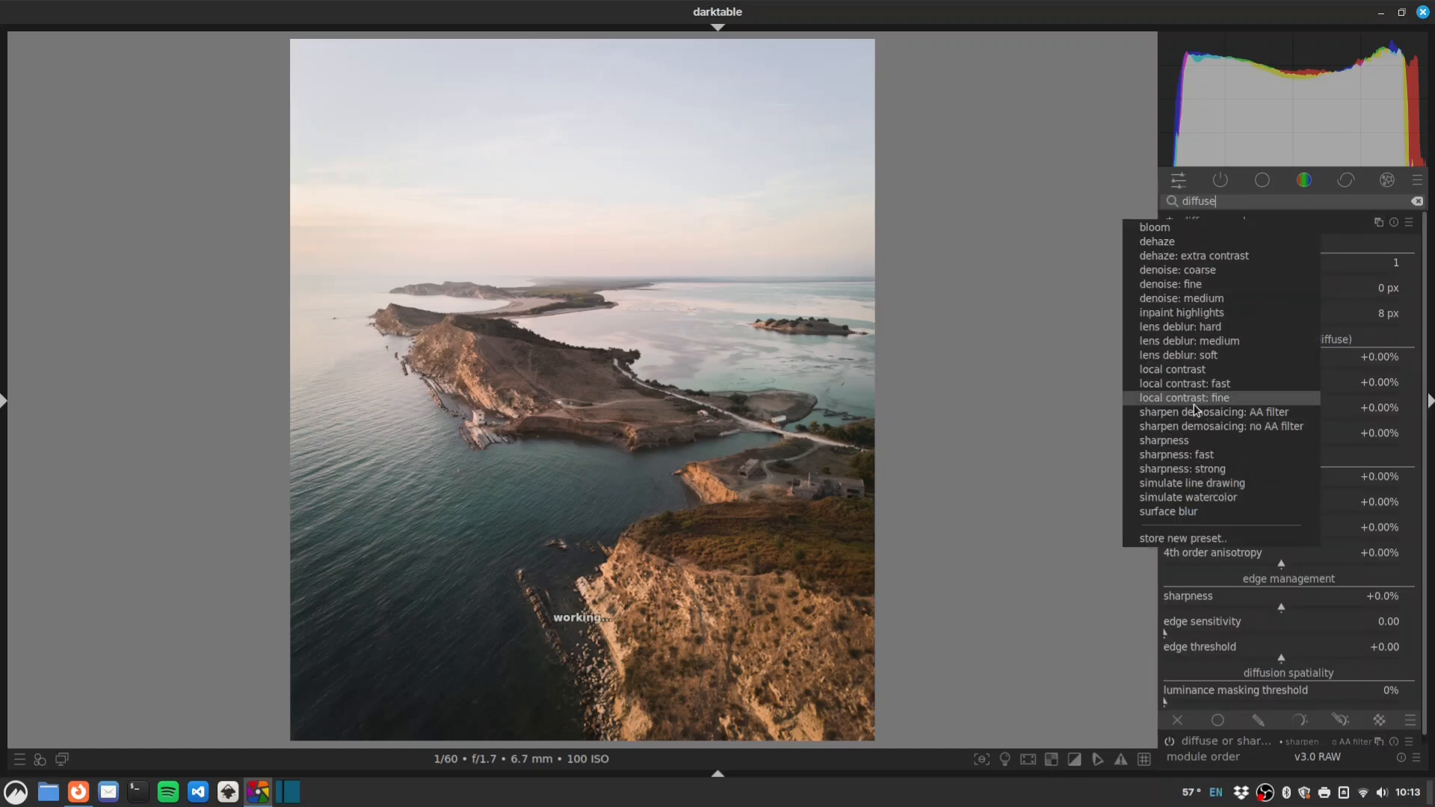
left_click(1239, 340)
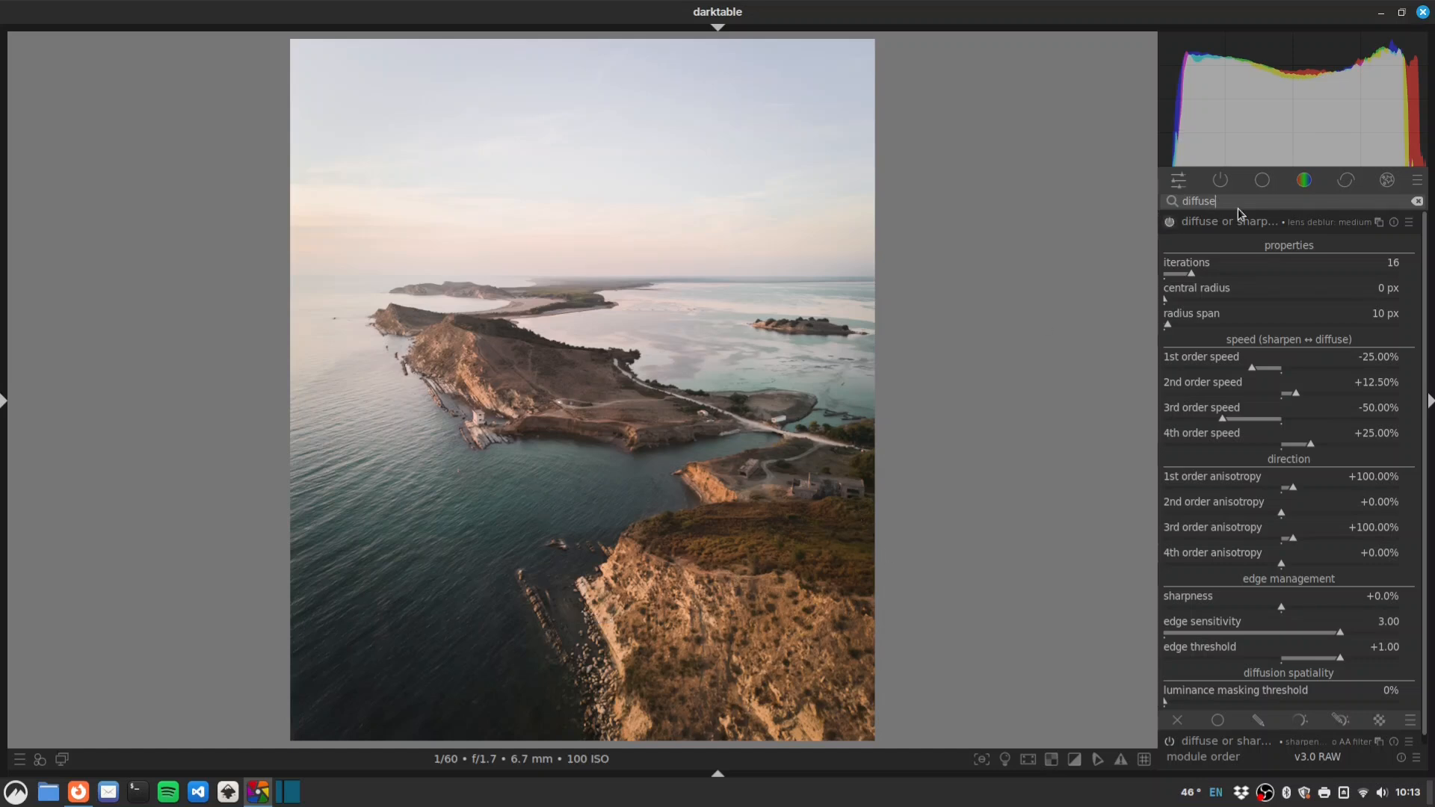
Add a third diffuse or sharpen instance with the "local contrast: fast" preset
right_click(1379, 222)
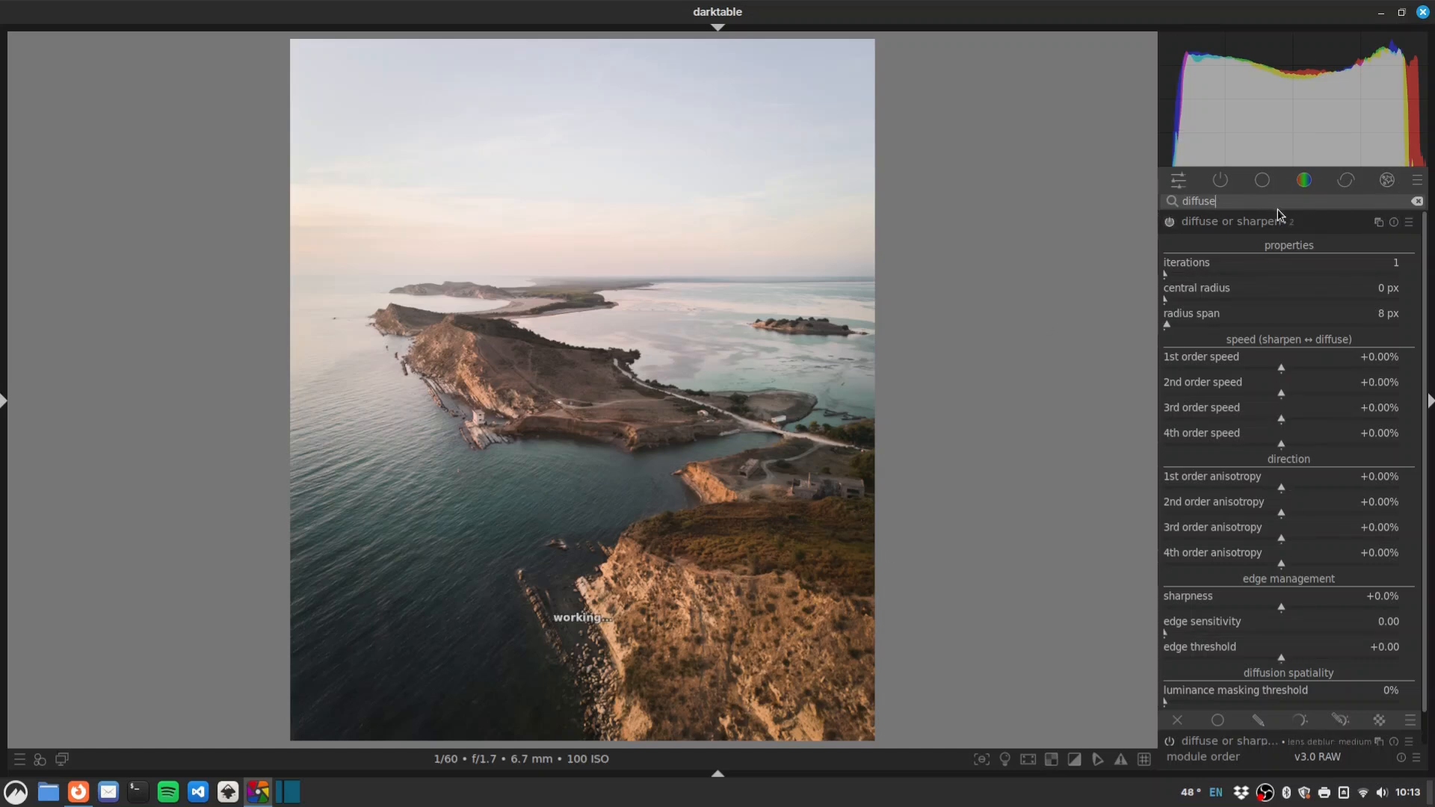
right_click(1326, 223)
left_click(1193, 385)
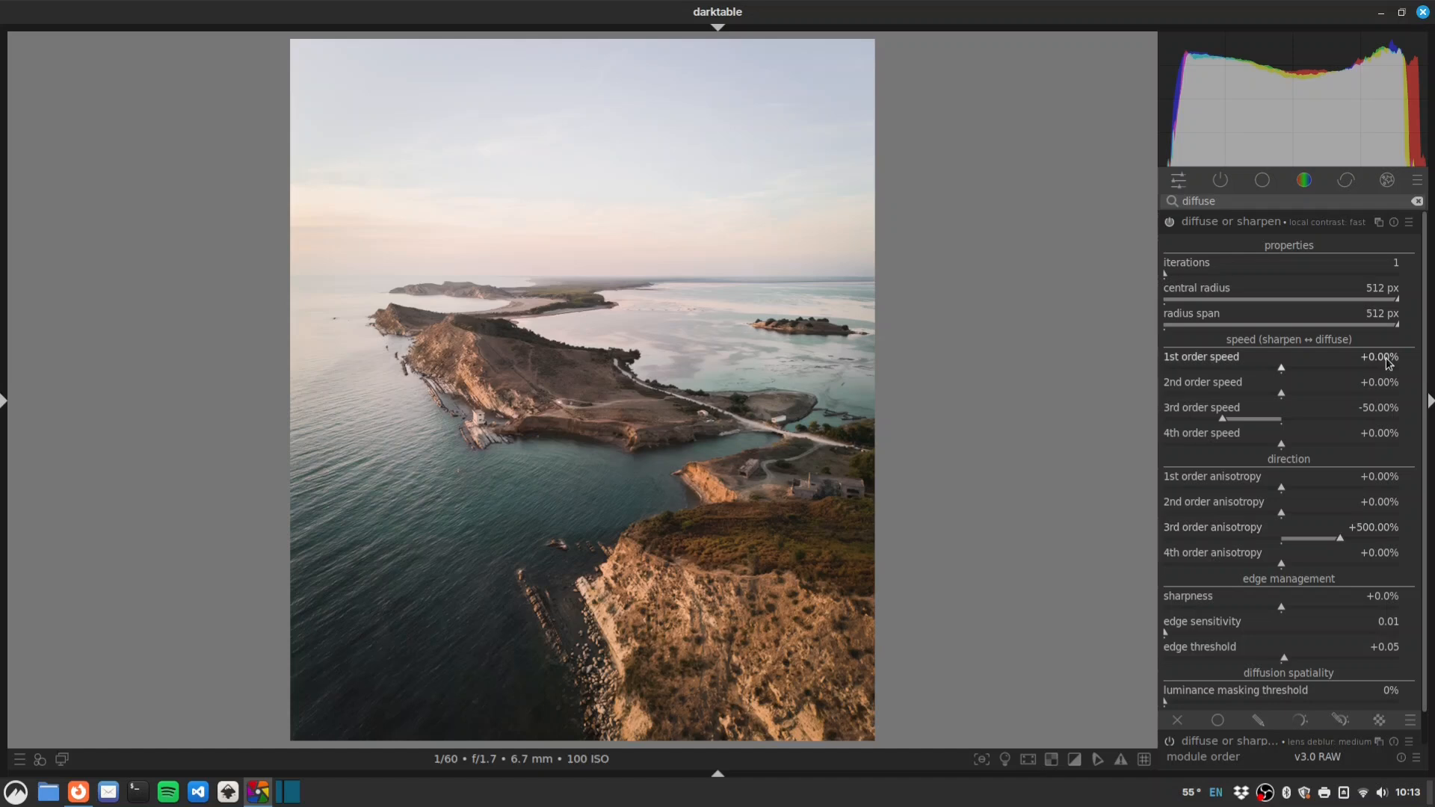
Blend the local contrast instance uniformly at 71% opacity, collapse it and show the active modules
scroll(1226, 359, "down", 1)
left_click(1217, 686)
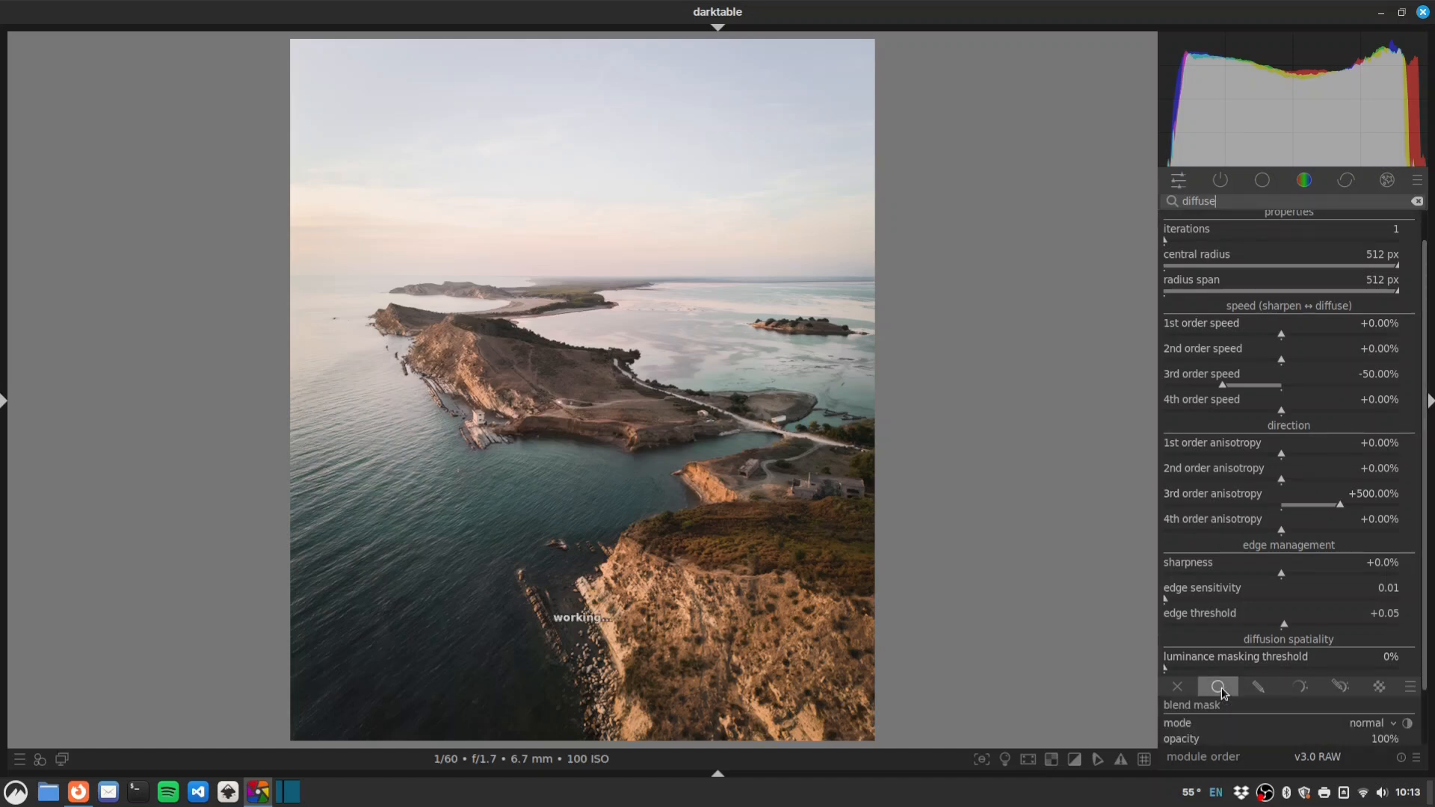
scroll(1371, 693, "down", 2)
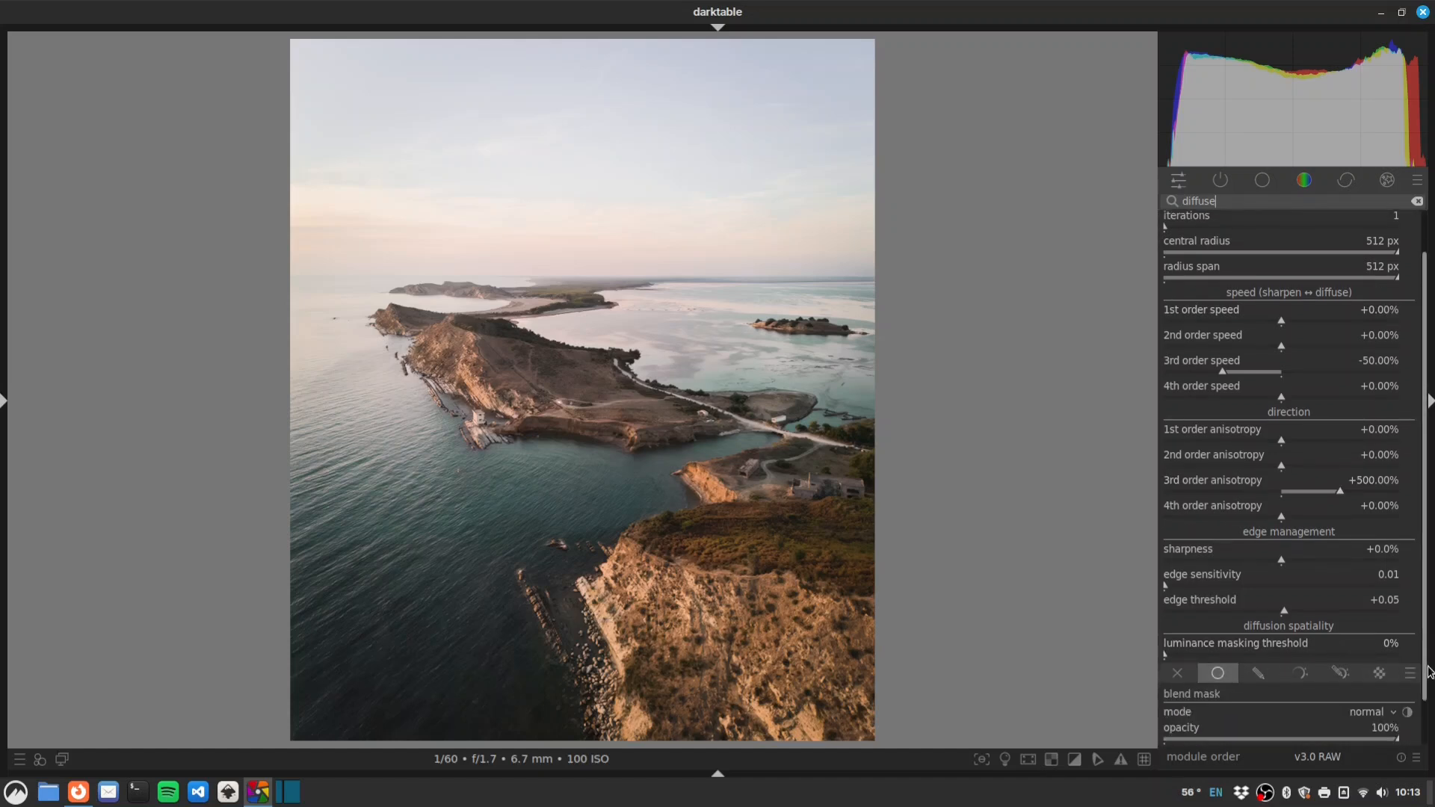
left_click_drag(1371, 693, 1331, 695)
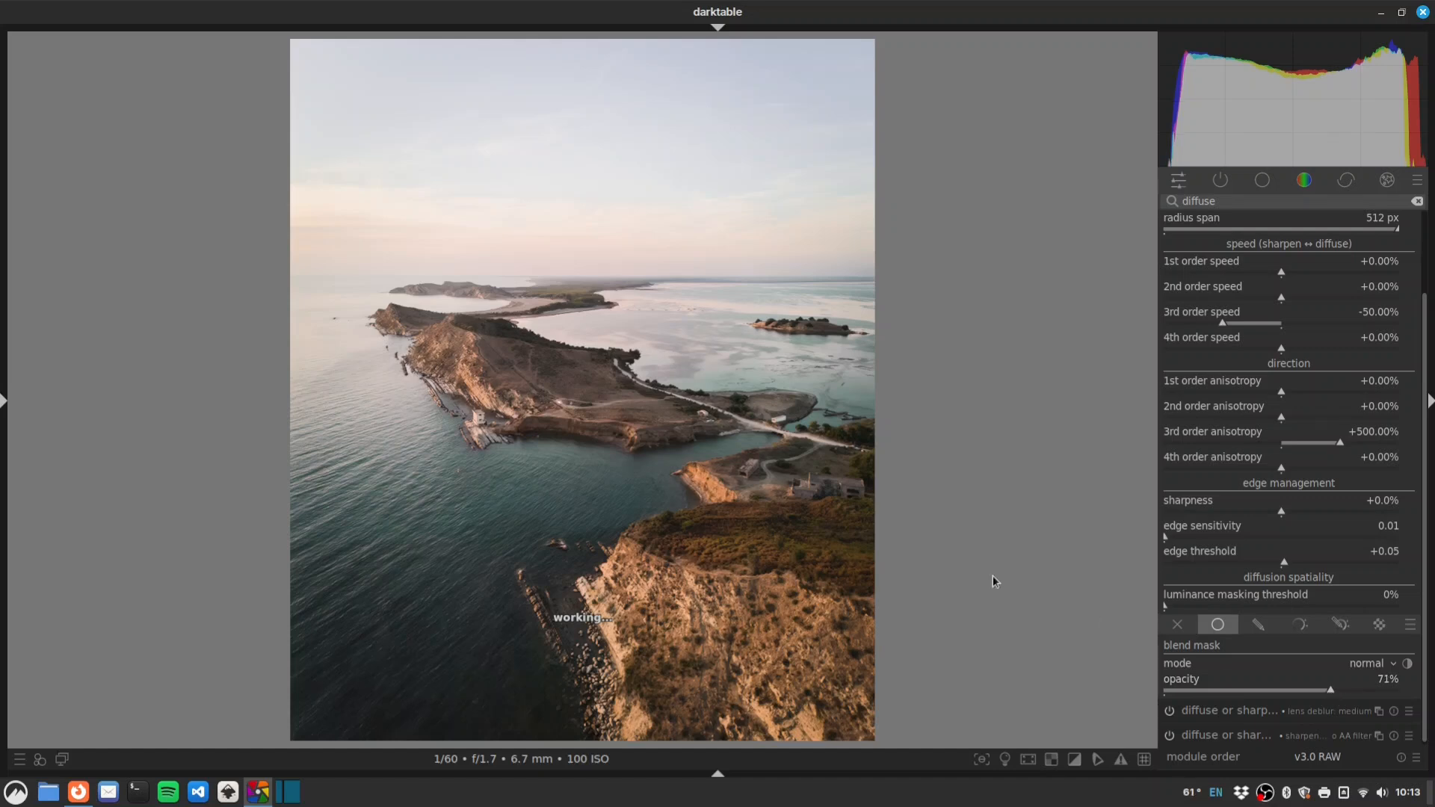
left_click_drag(1424, 468, 1416, 396)
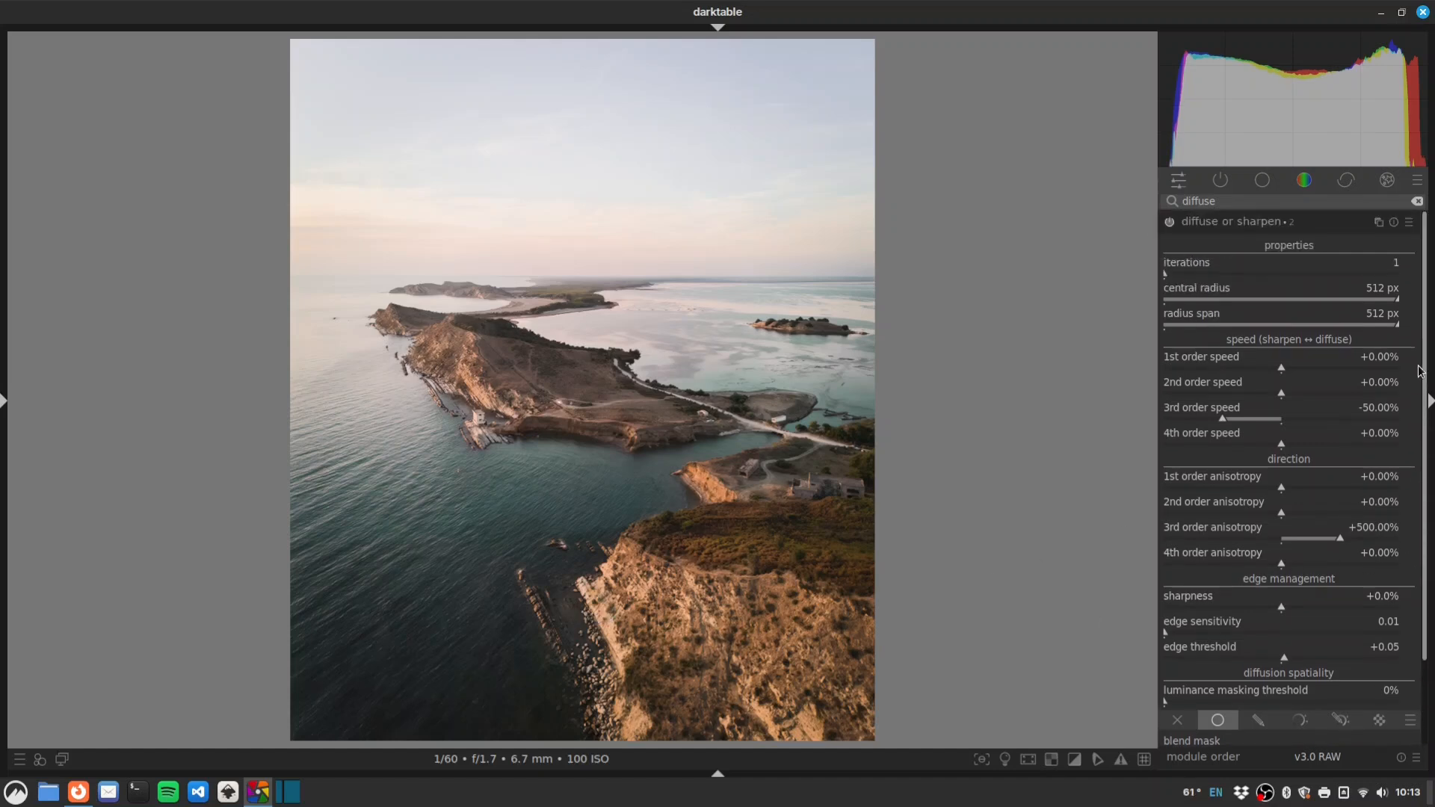
left_click(1212, 223)
left_click(1224, 185)
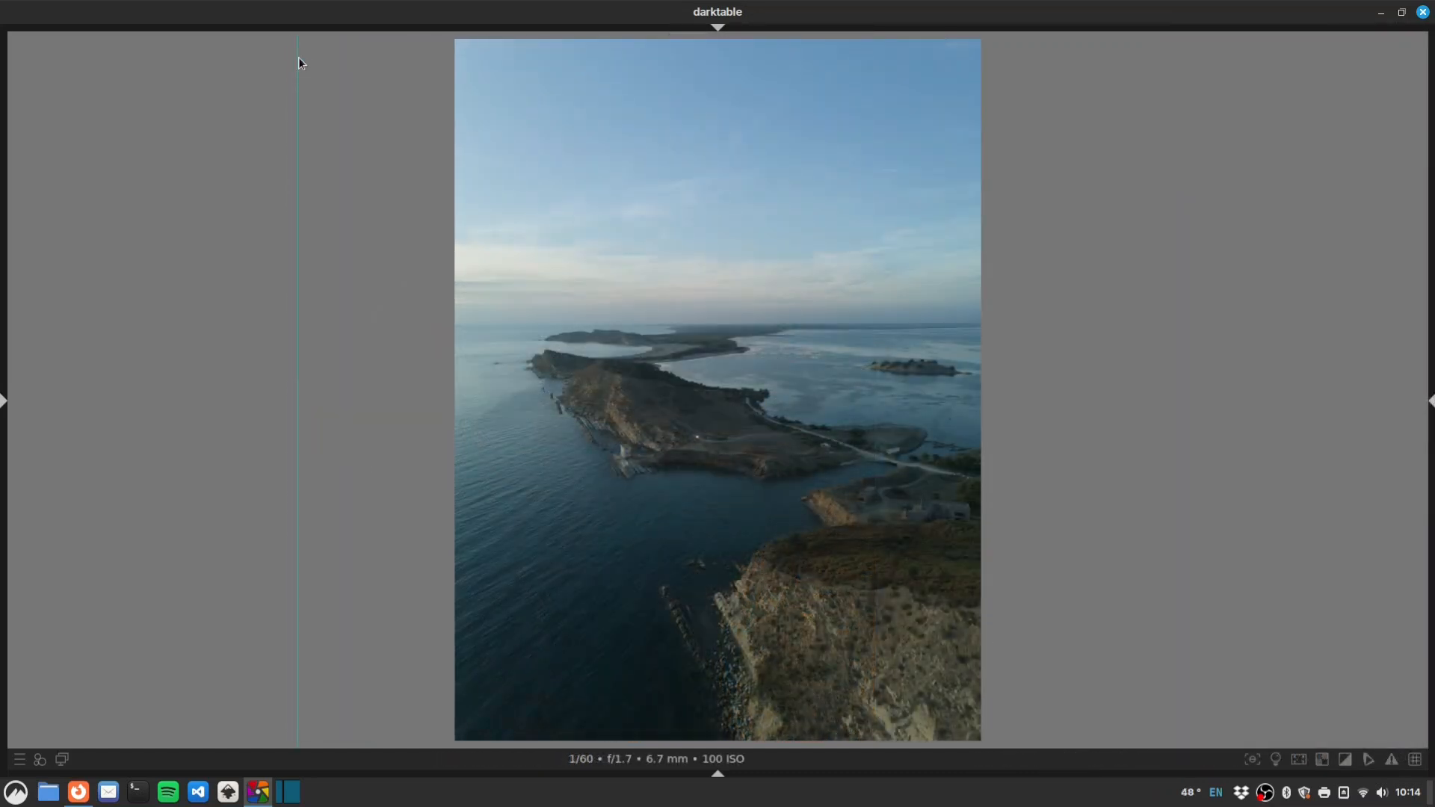
Sweep the snapshot divider across the photo to compare the original with the edited version
left_click_drag(299, 63, 441, 195)
mouse_move(532, 197)
left_mouse_down()
mouse_move(1046, 224)
mouse_move(435, 246)
mouse_move(1028, 253)
mouse_move(374, 254)
mouse_move(1048, 265)
mouse_move(369, 301)
mouse_move(1194, 302)
mouse_move(396, 344)
mouse_move(1032, 336)
left_mouse_up()
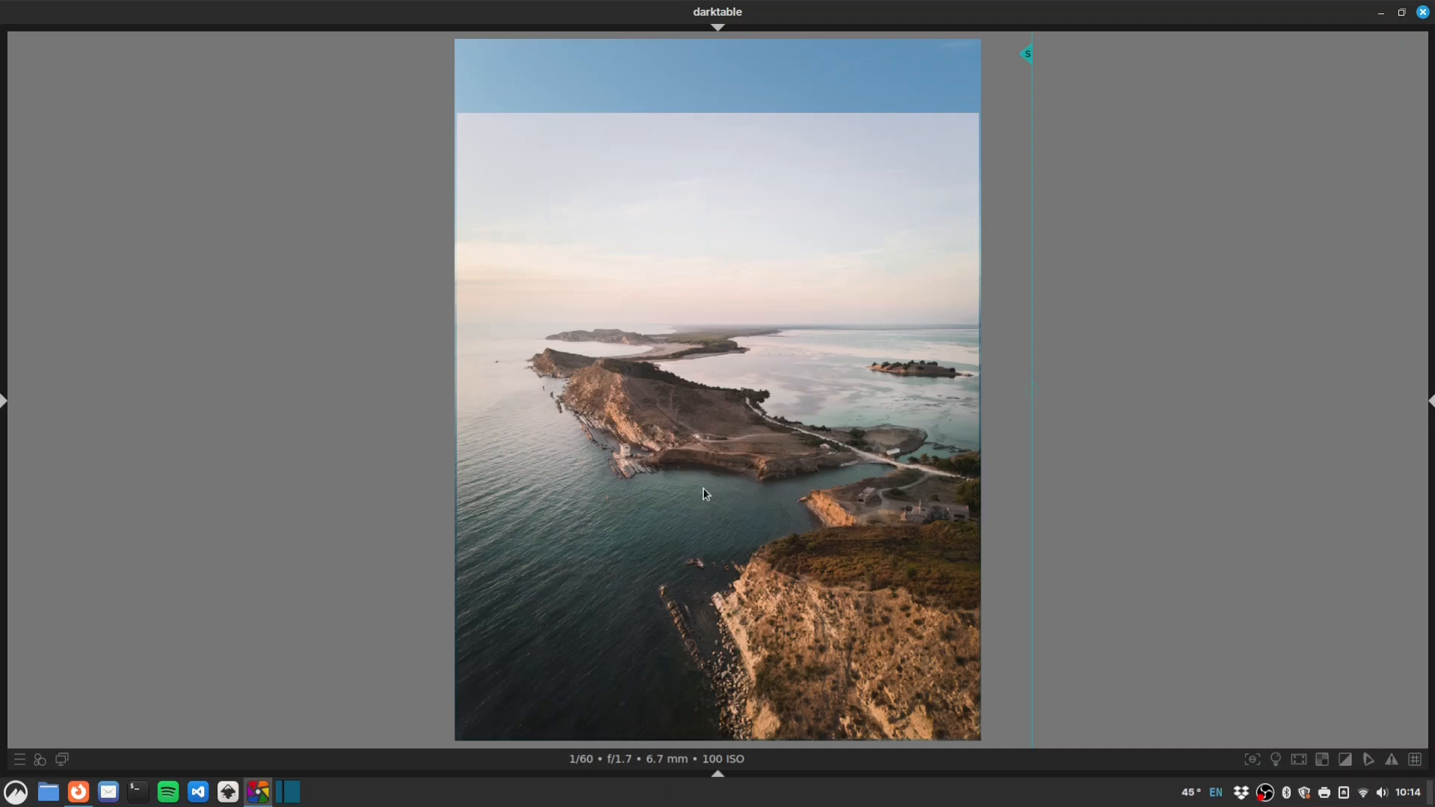
left_click_drag(1030, 54, 1103, 228)
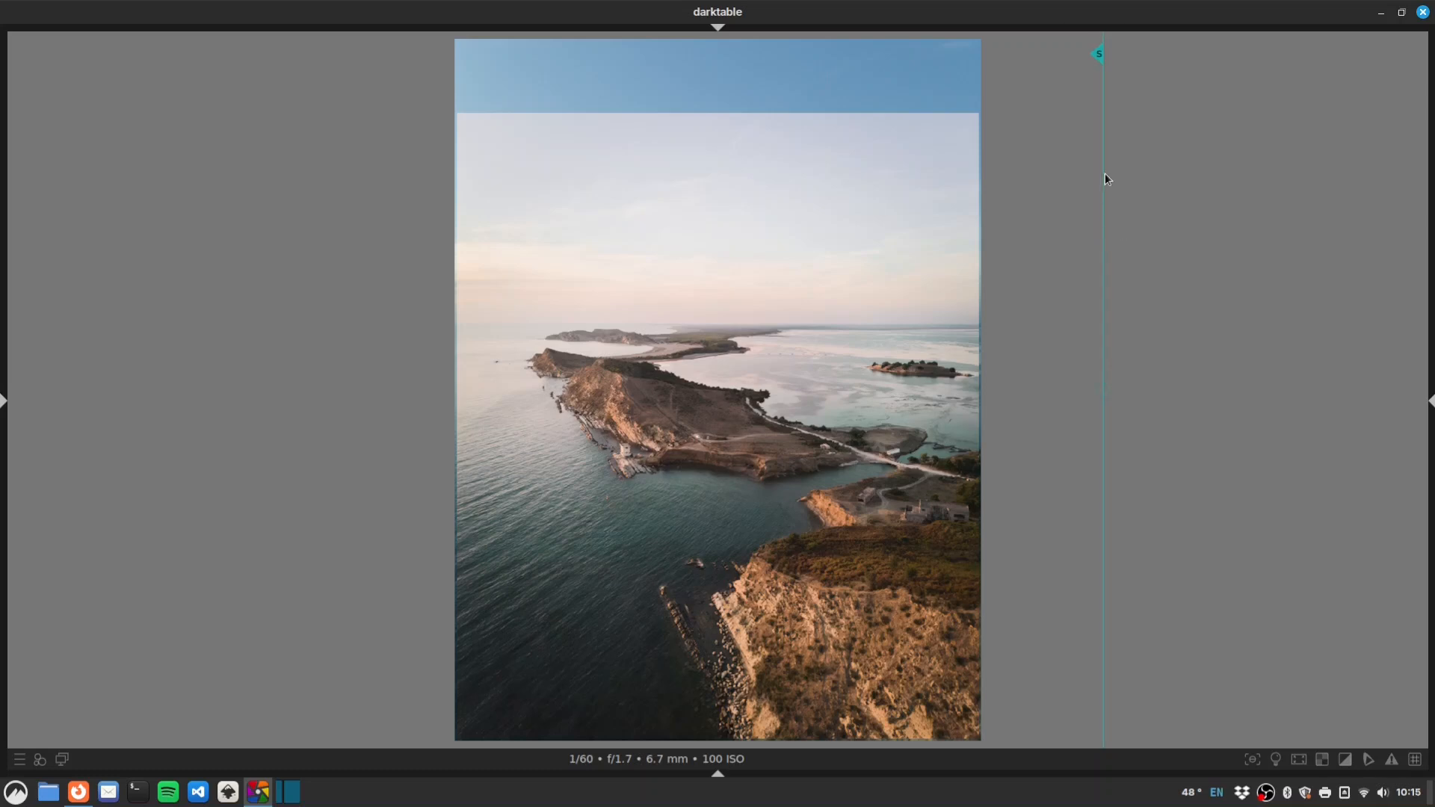